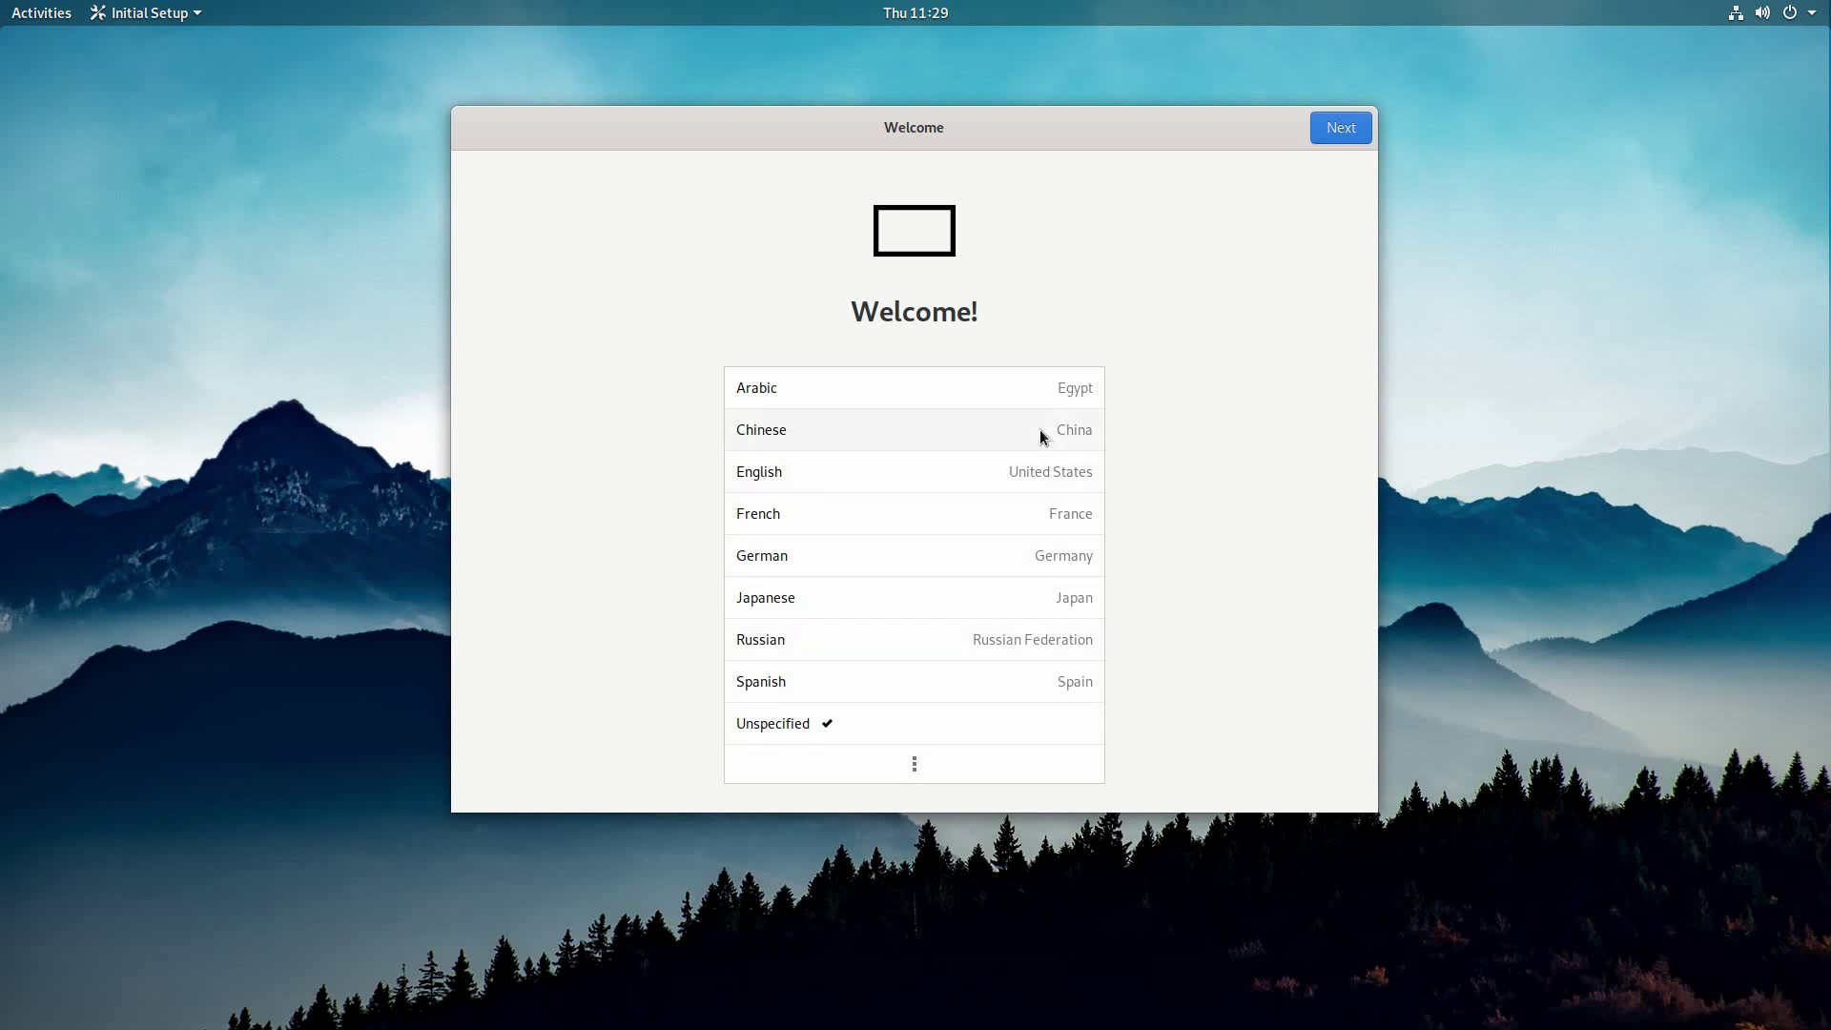
Step: Finish first-run setup with English (US) language and keyboard, skipping privacy and online accounts
{"action": "left_click", "coordinate": [931, 774]}
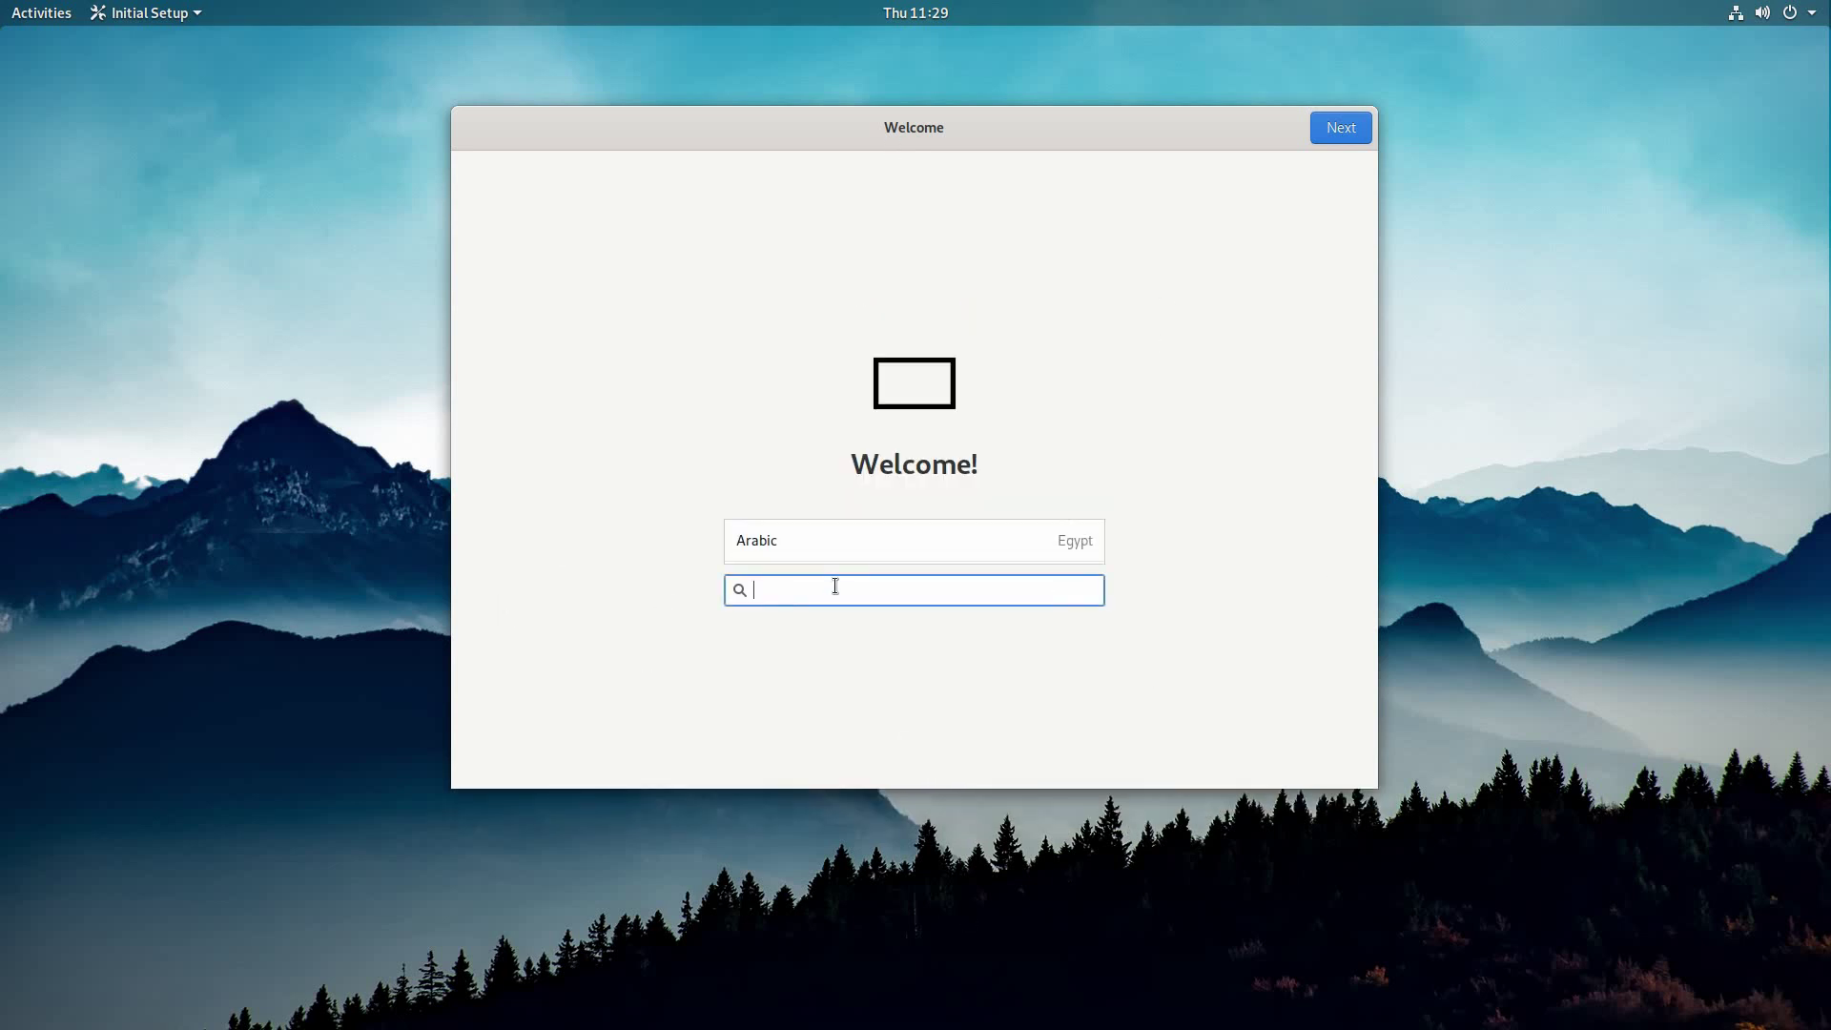
{"action": "scroll", "coordinate": [820, 545], "scroll_direction": "down", "scroll_amount": 3}
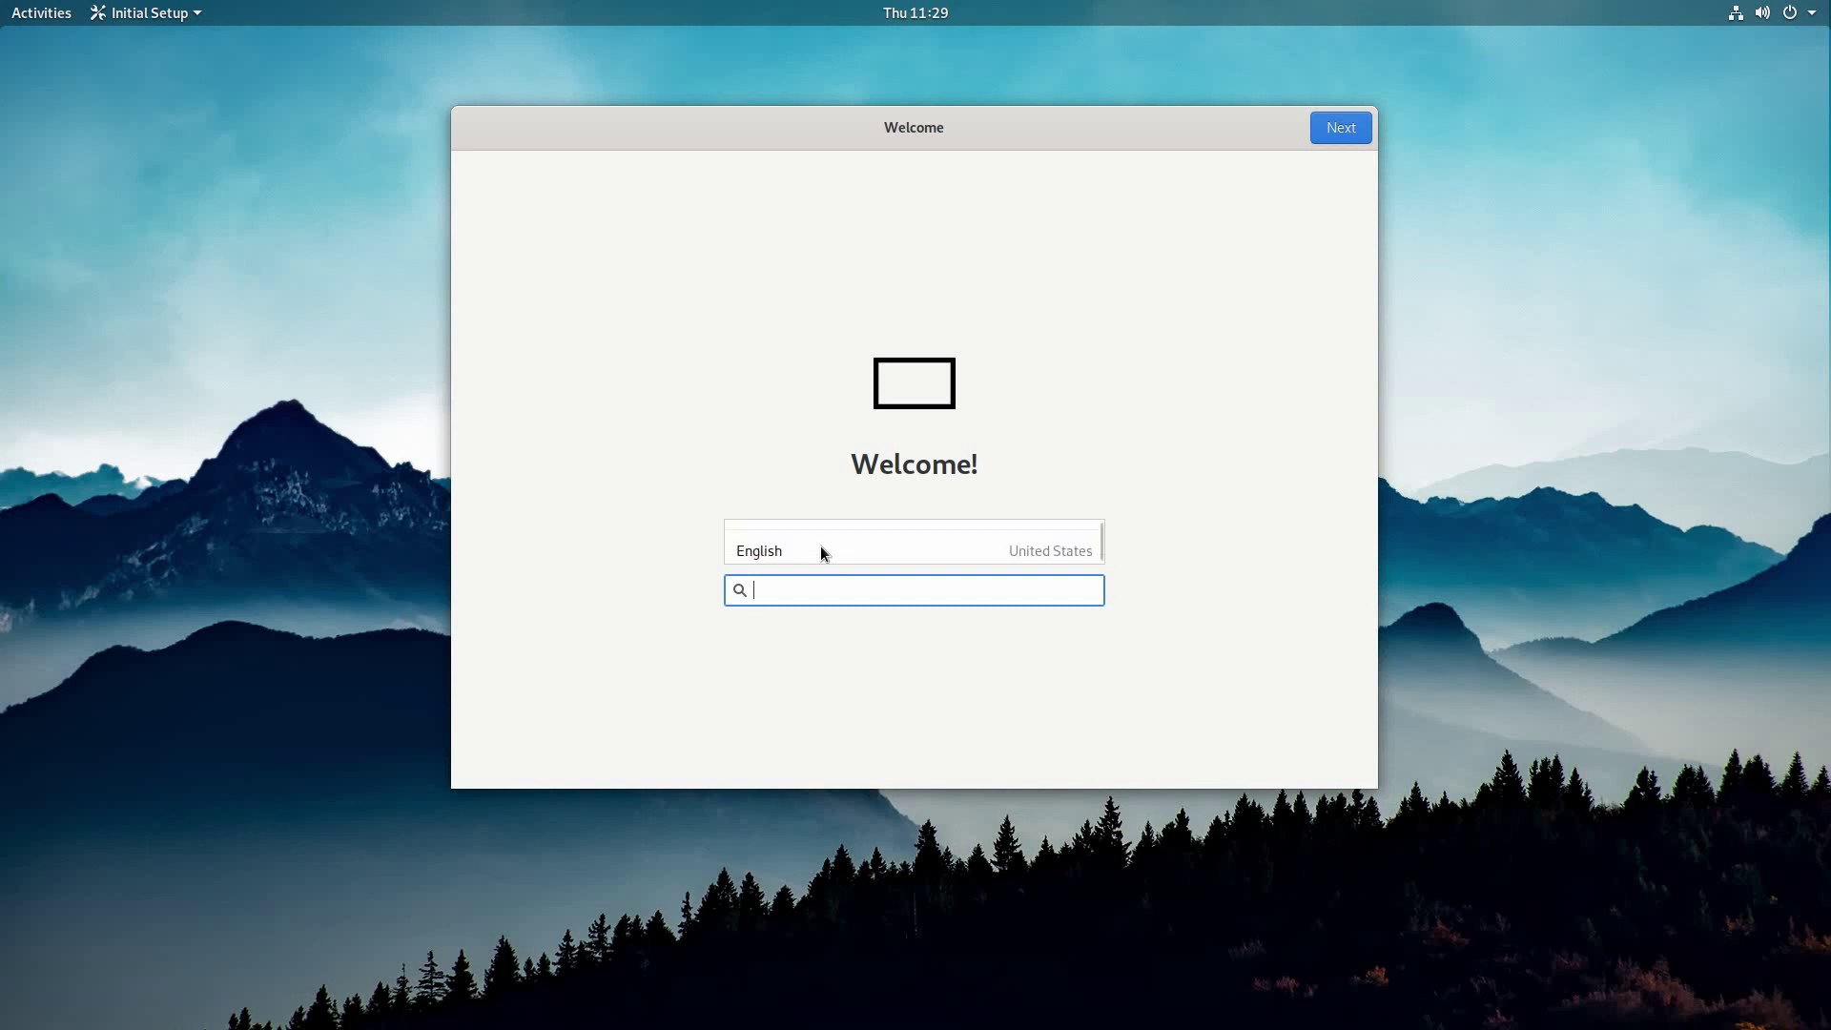
{"action": "left_click", "coordinate": [1332, 133]}
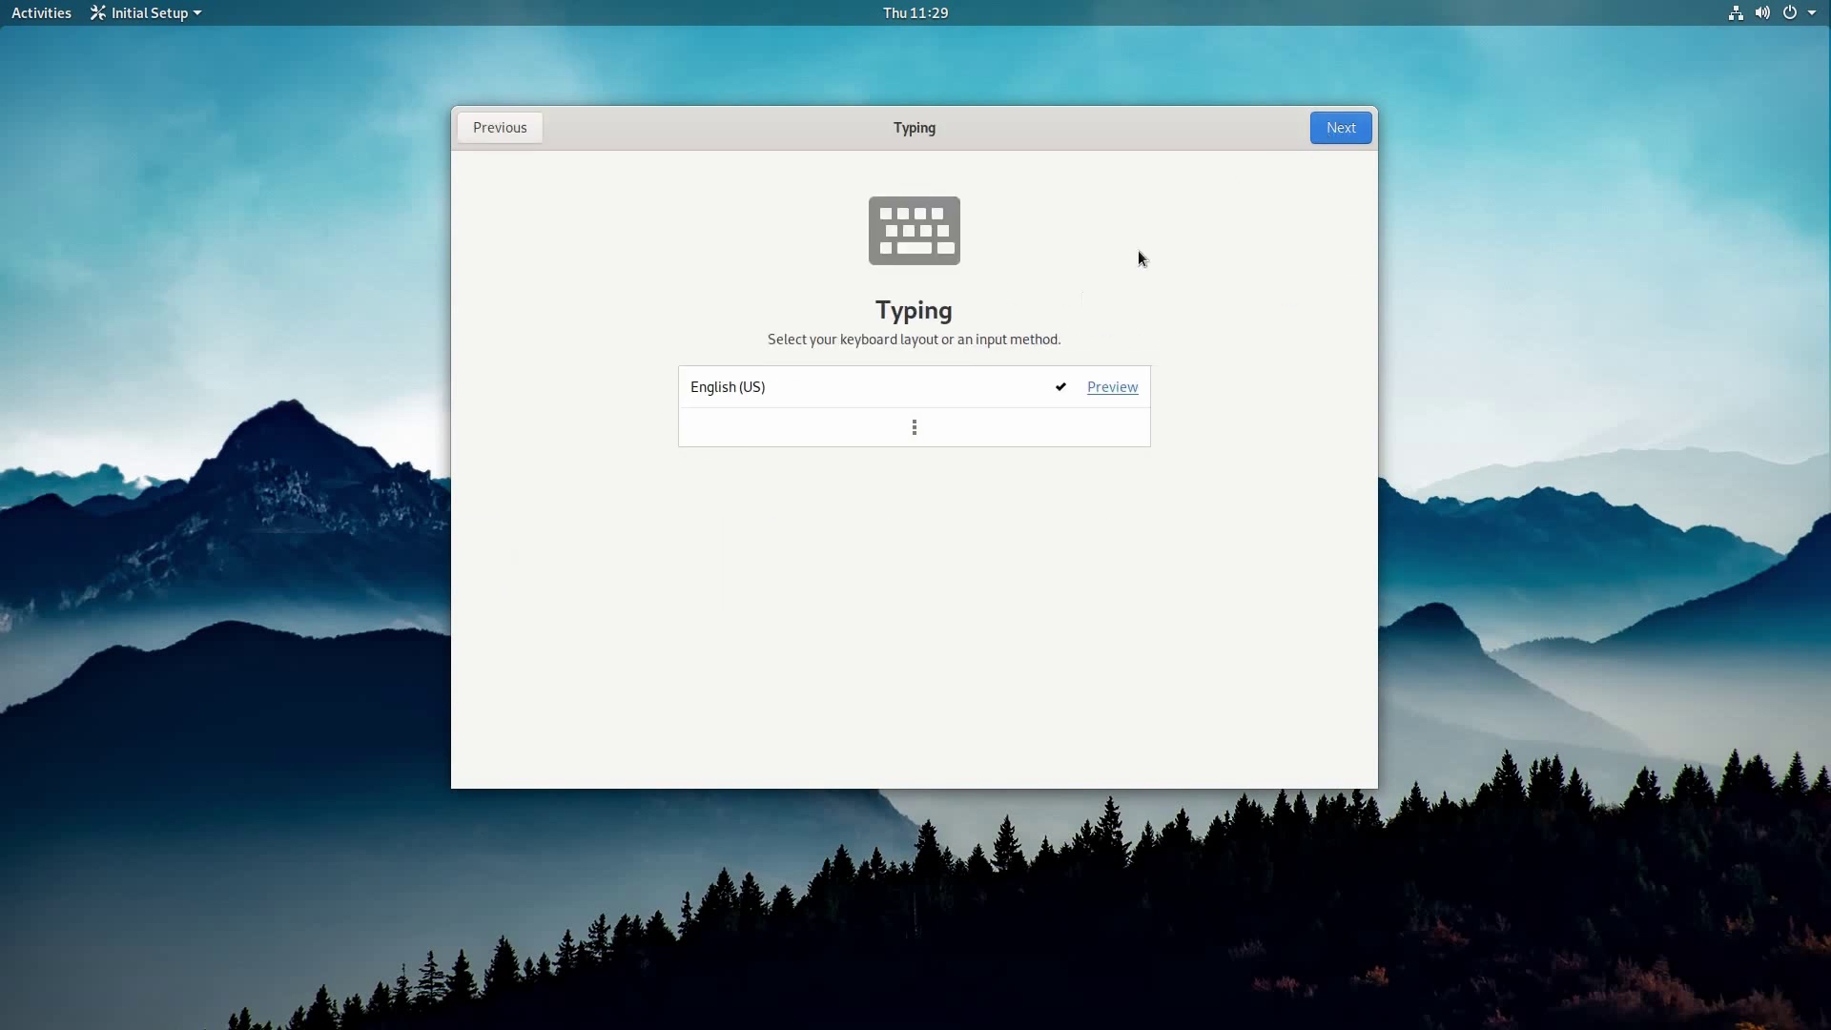
{"action": "left_click", "coordinate": [1358, 130]}
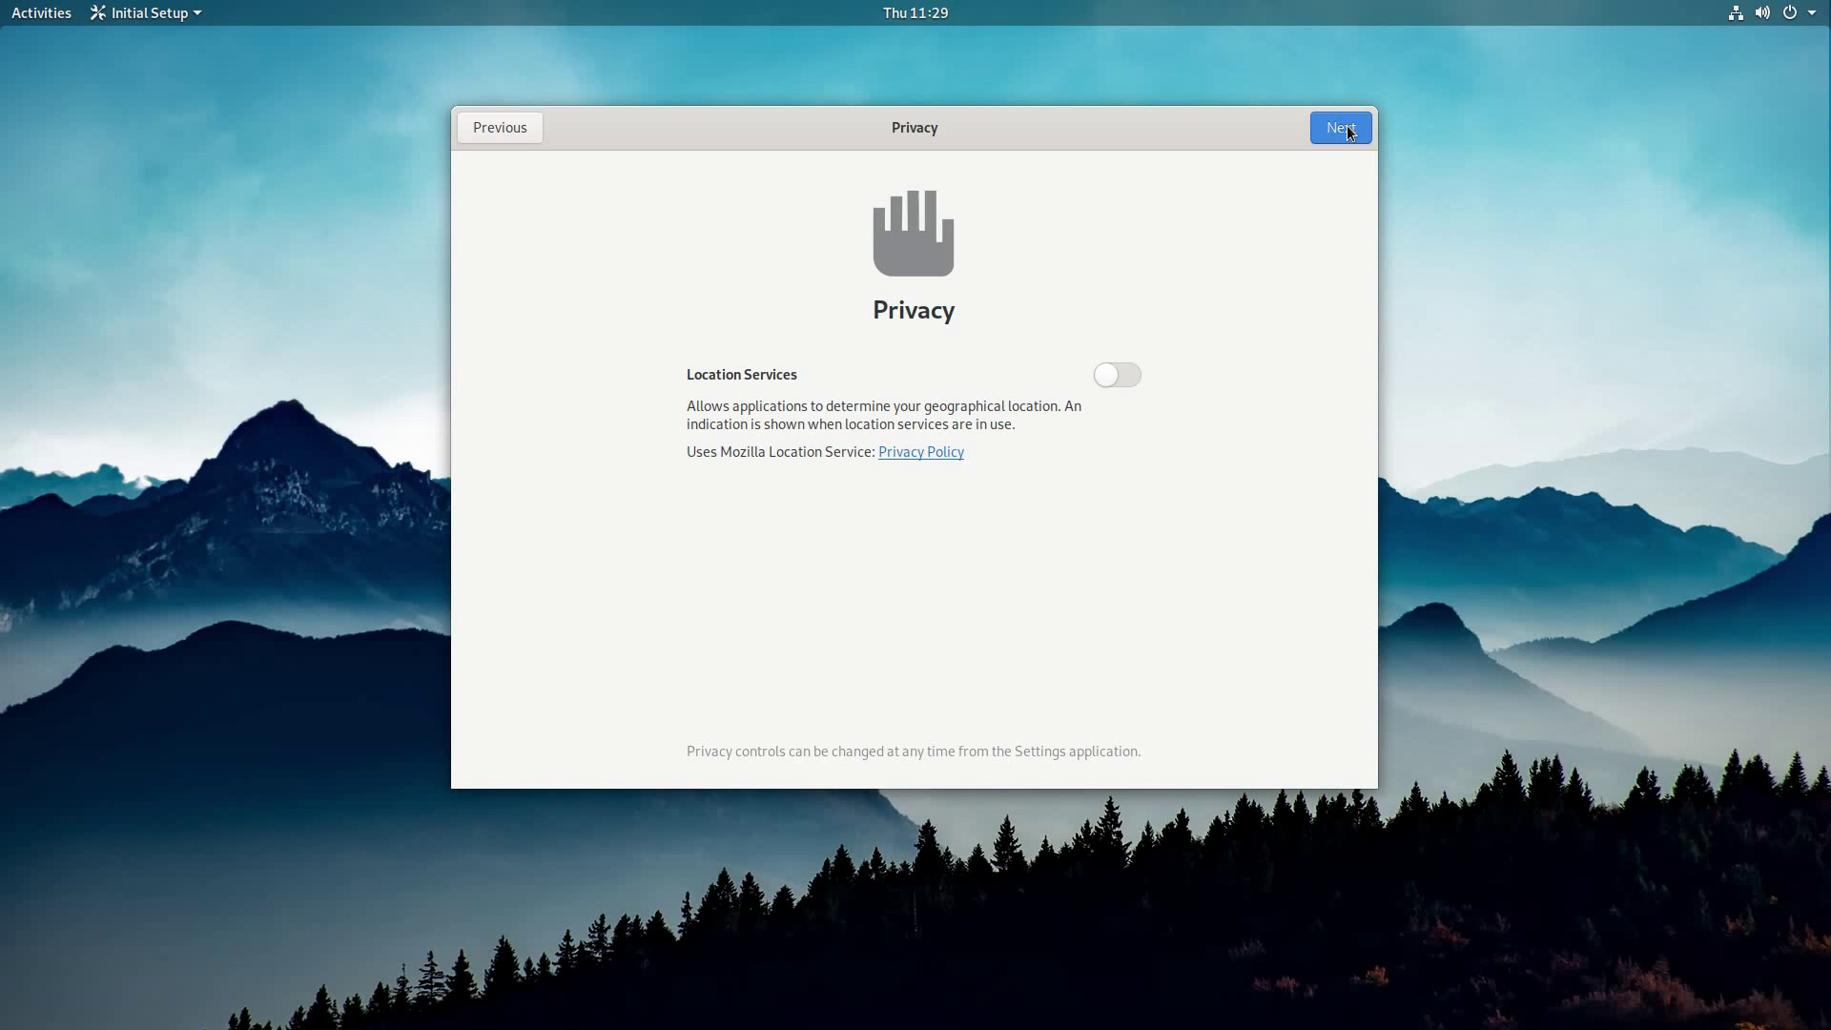
{"action": "left_click", "coordinate": [1346, 130]}
{"action": "left_click", "coordinate": [1349, 130]}
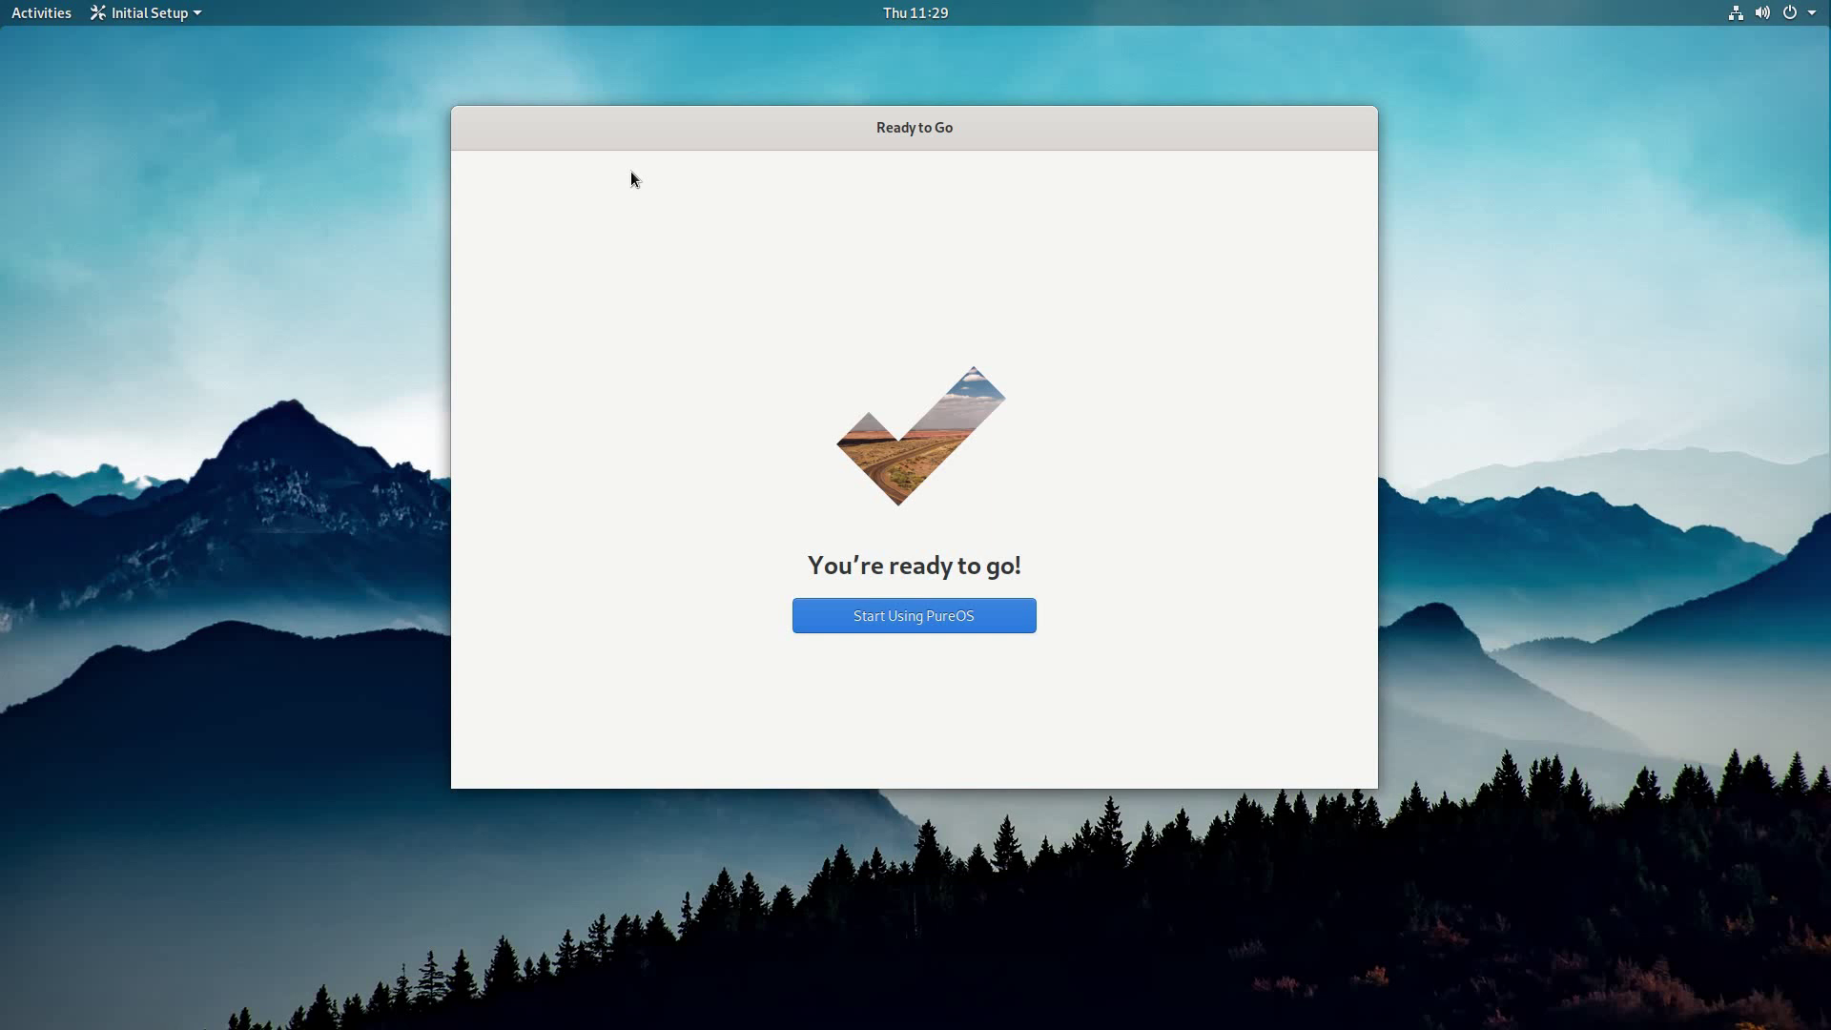
{"action": "left_click", "coordinate": [932, 621]}
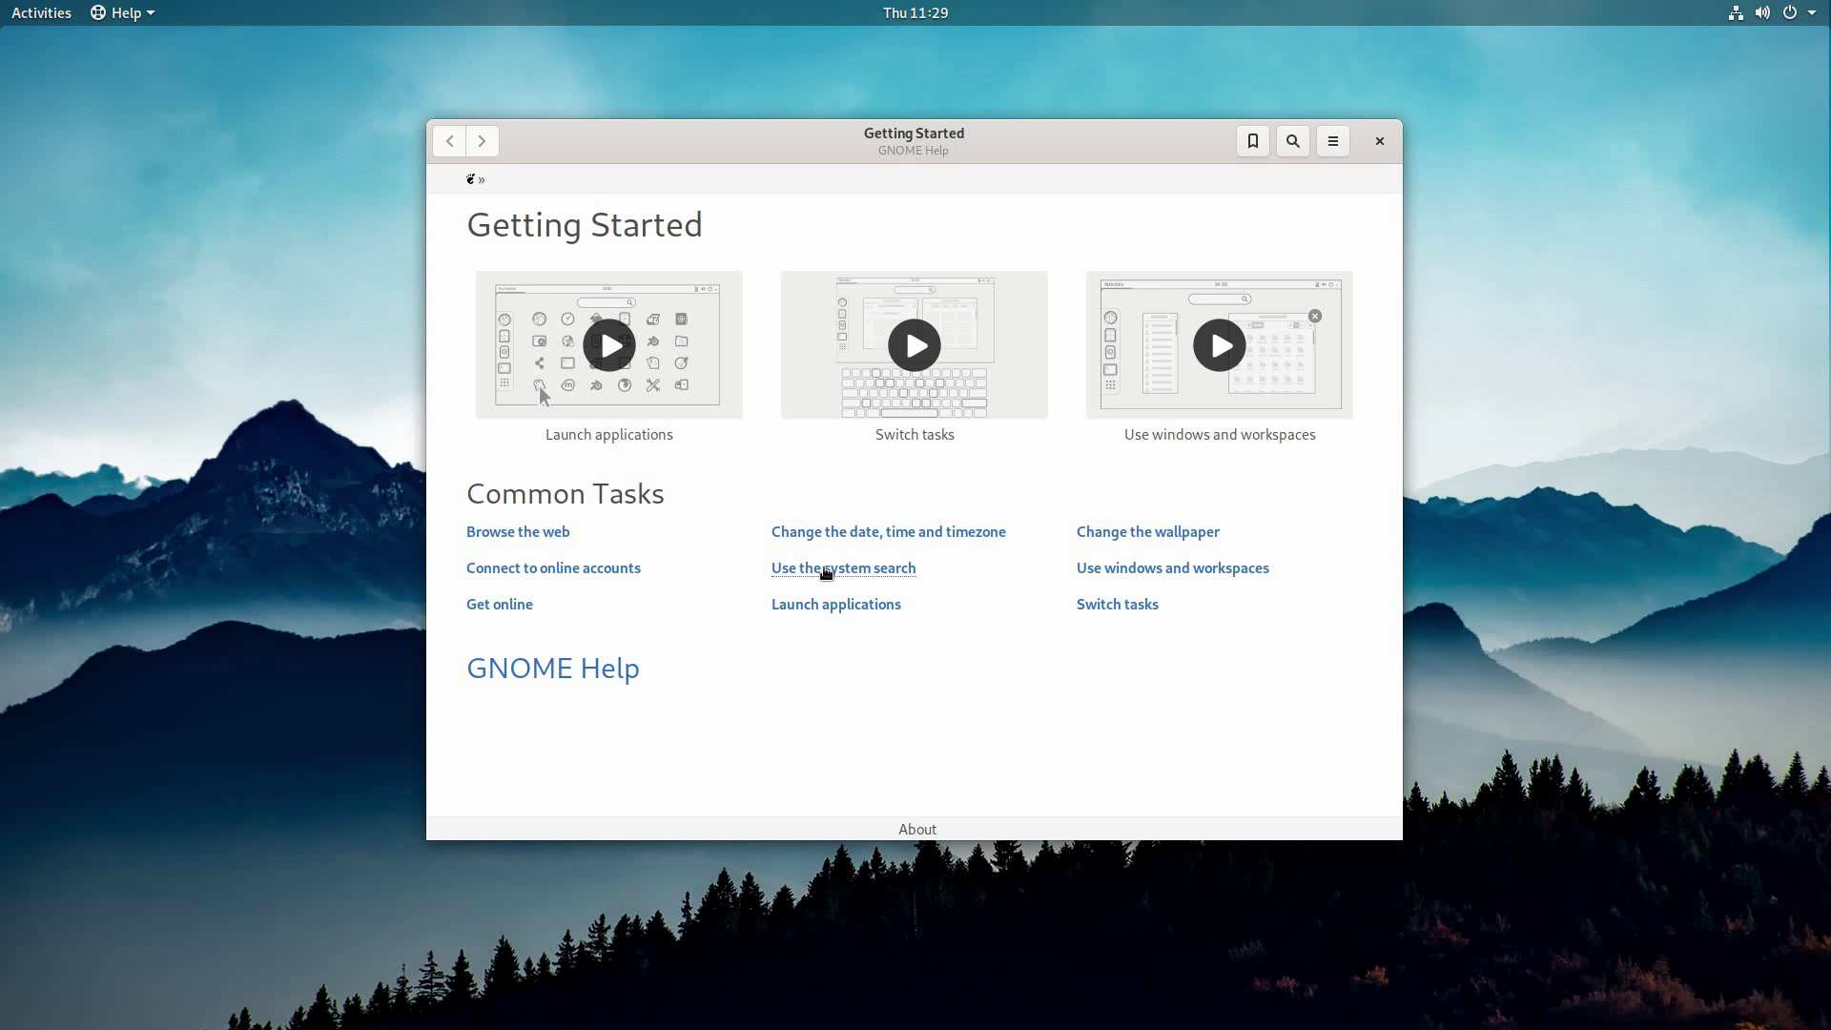
Step: Close the Getting Started help and launch Install PureOS from the Activities dash
{"action": "left_click", "coordinate": [1379, 142]}
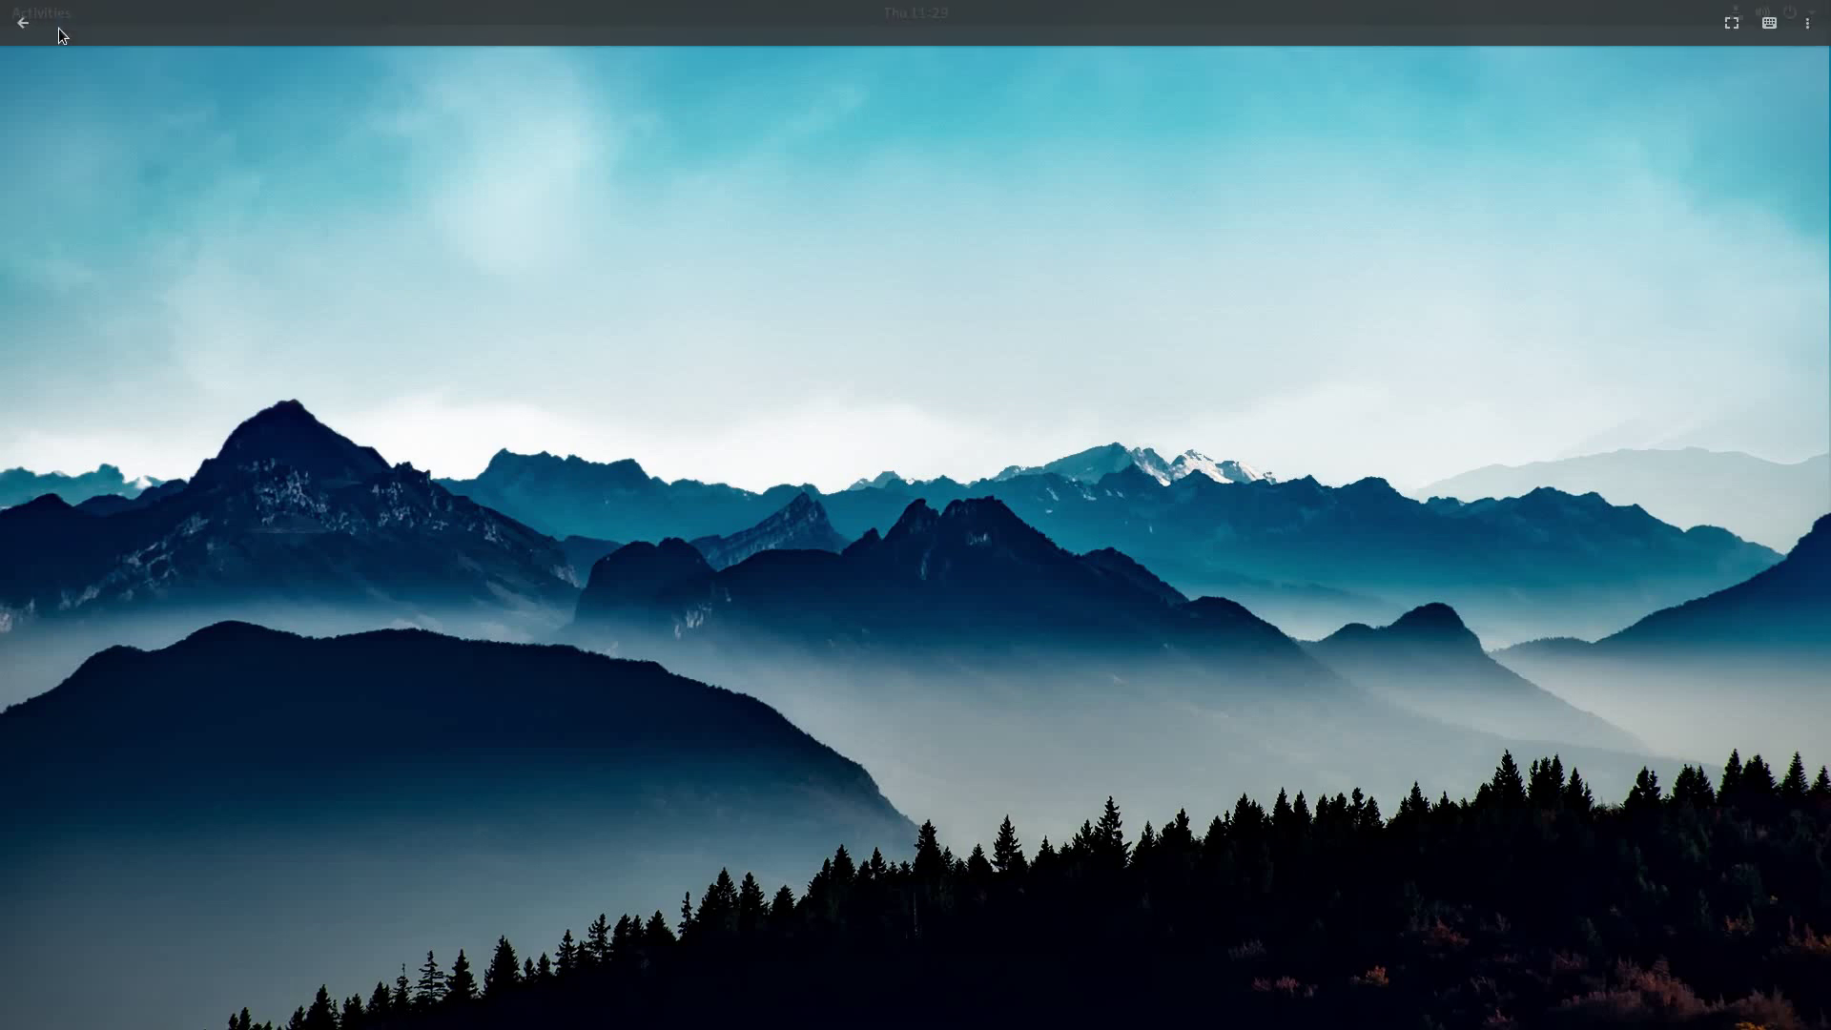
{"action": "left_click", "coordinate": [30, 19]}
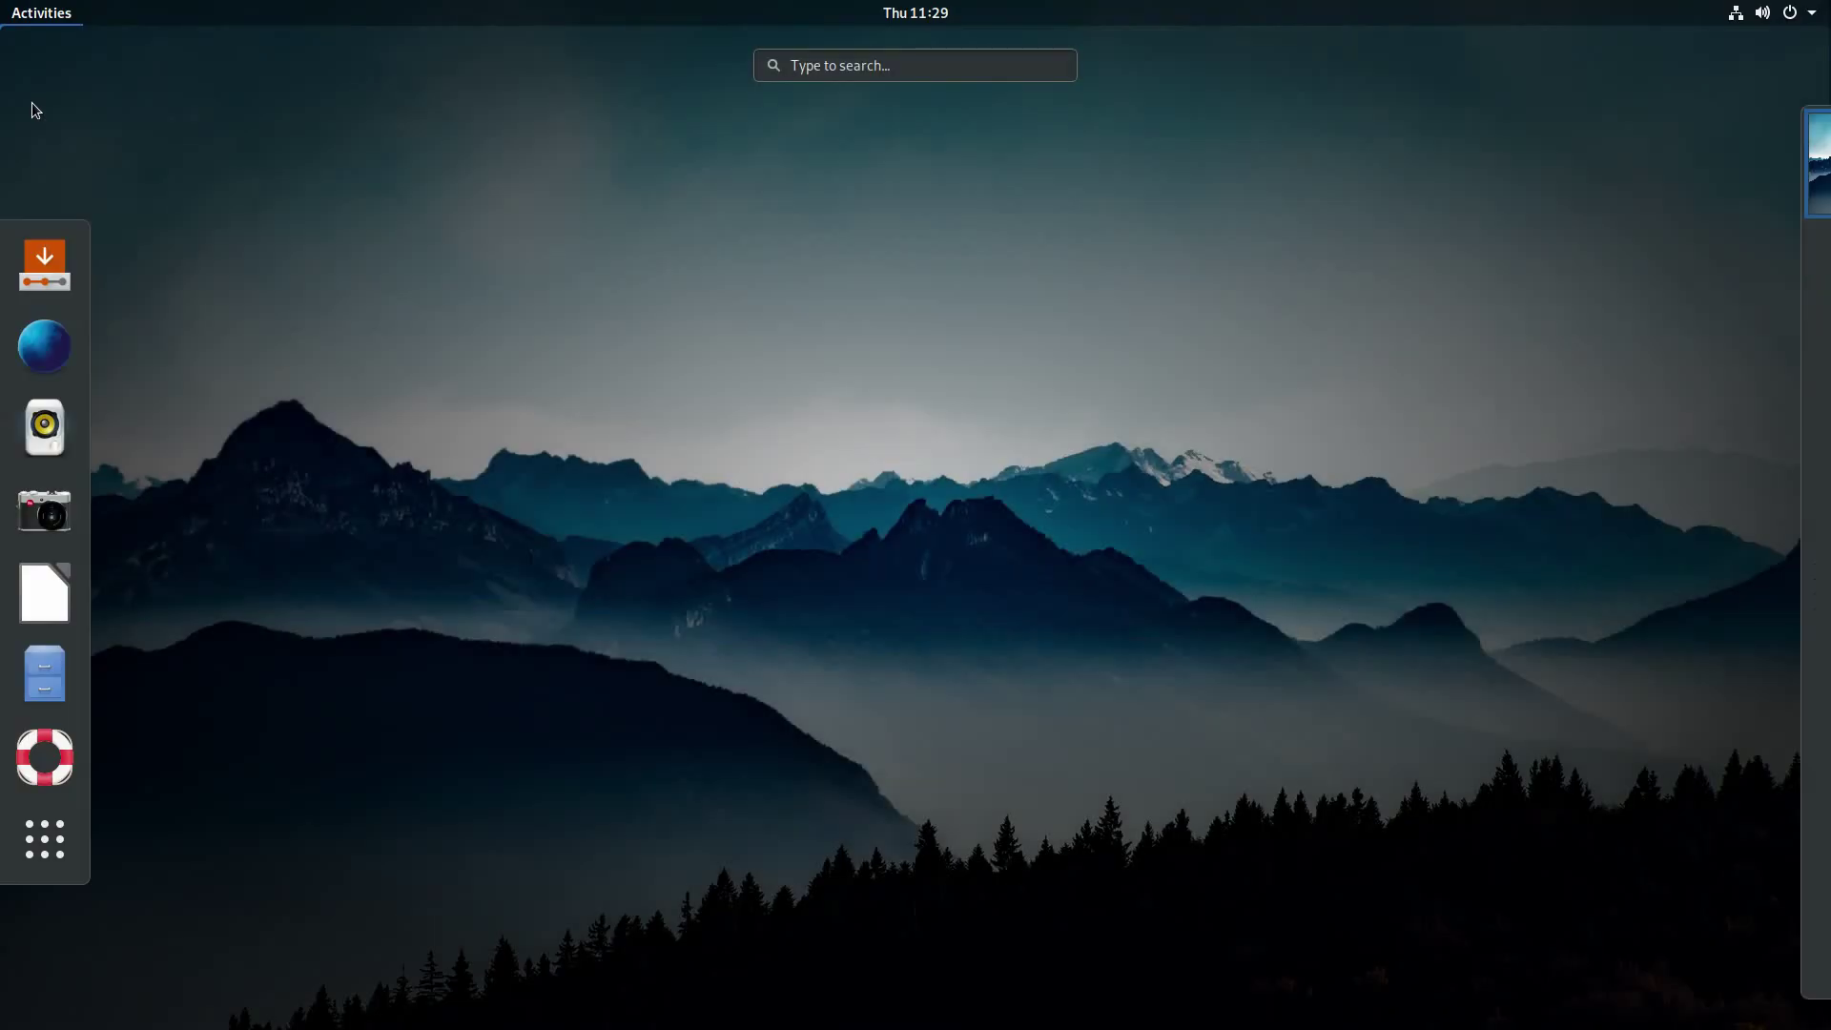
{"action": "left_click", "coordinate": [53, 247]}
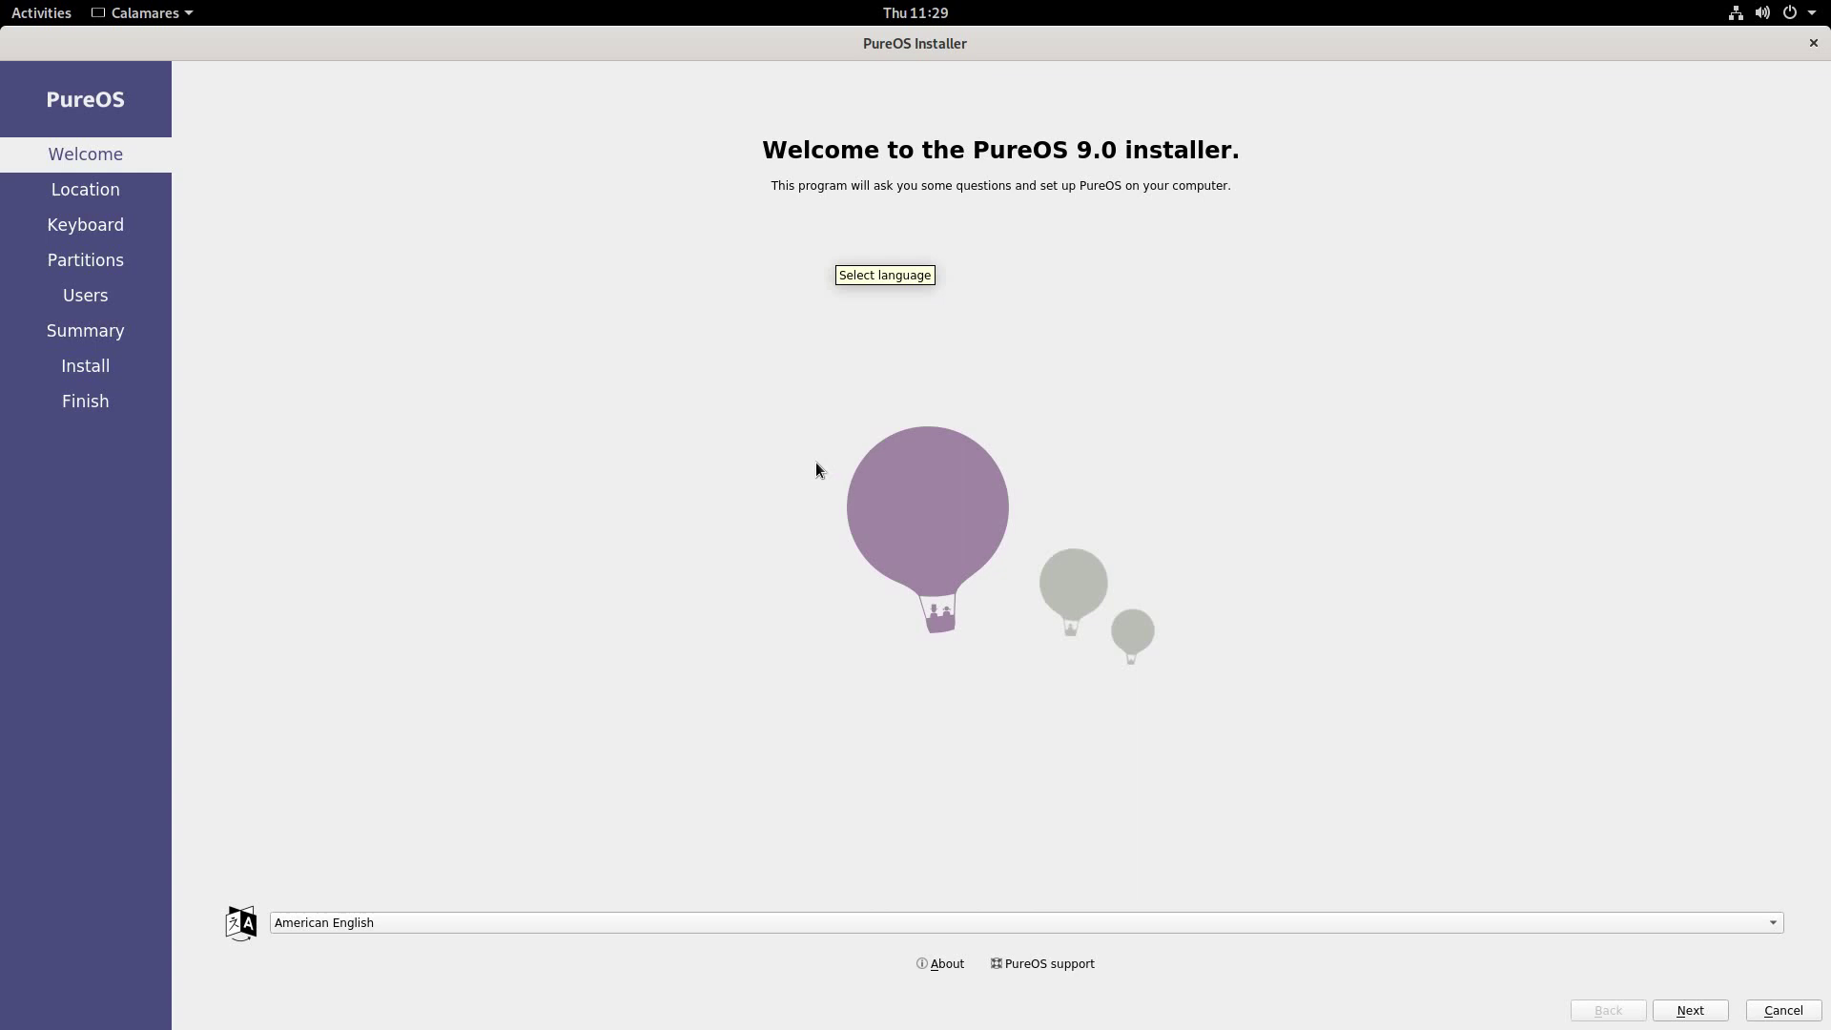
Step: Set the installer language to British English, keeping the Europe/London time zone and keyboard
{"action": "left_click", "coordinate": [312, 925]}
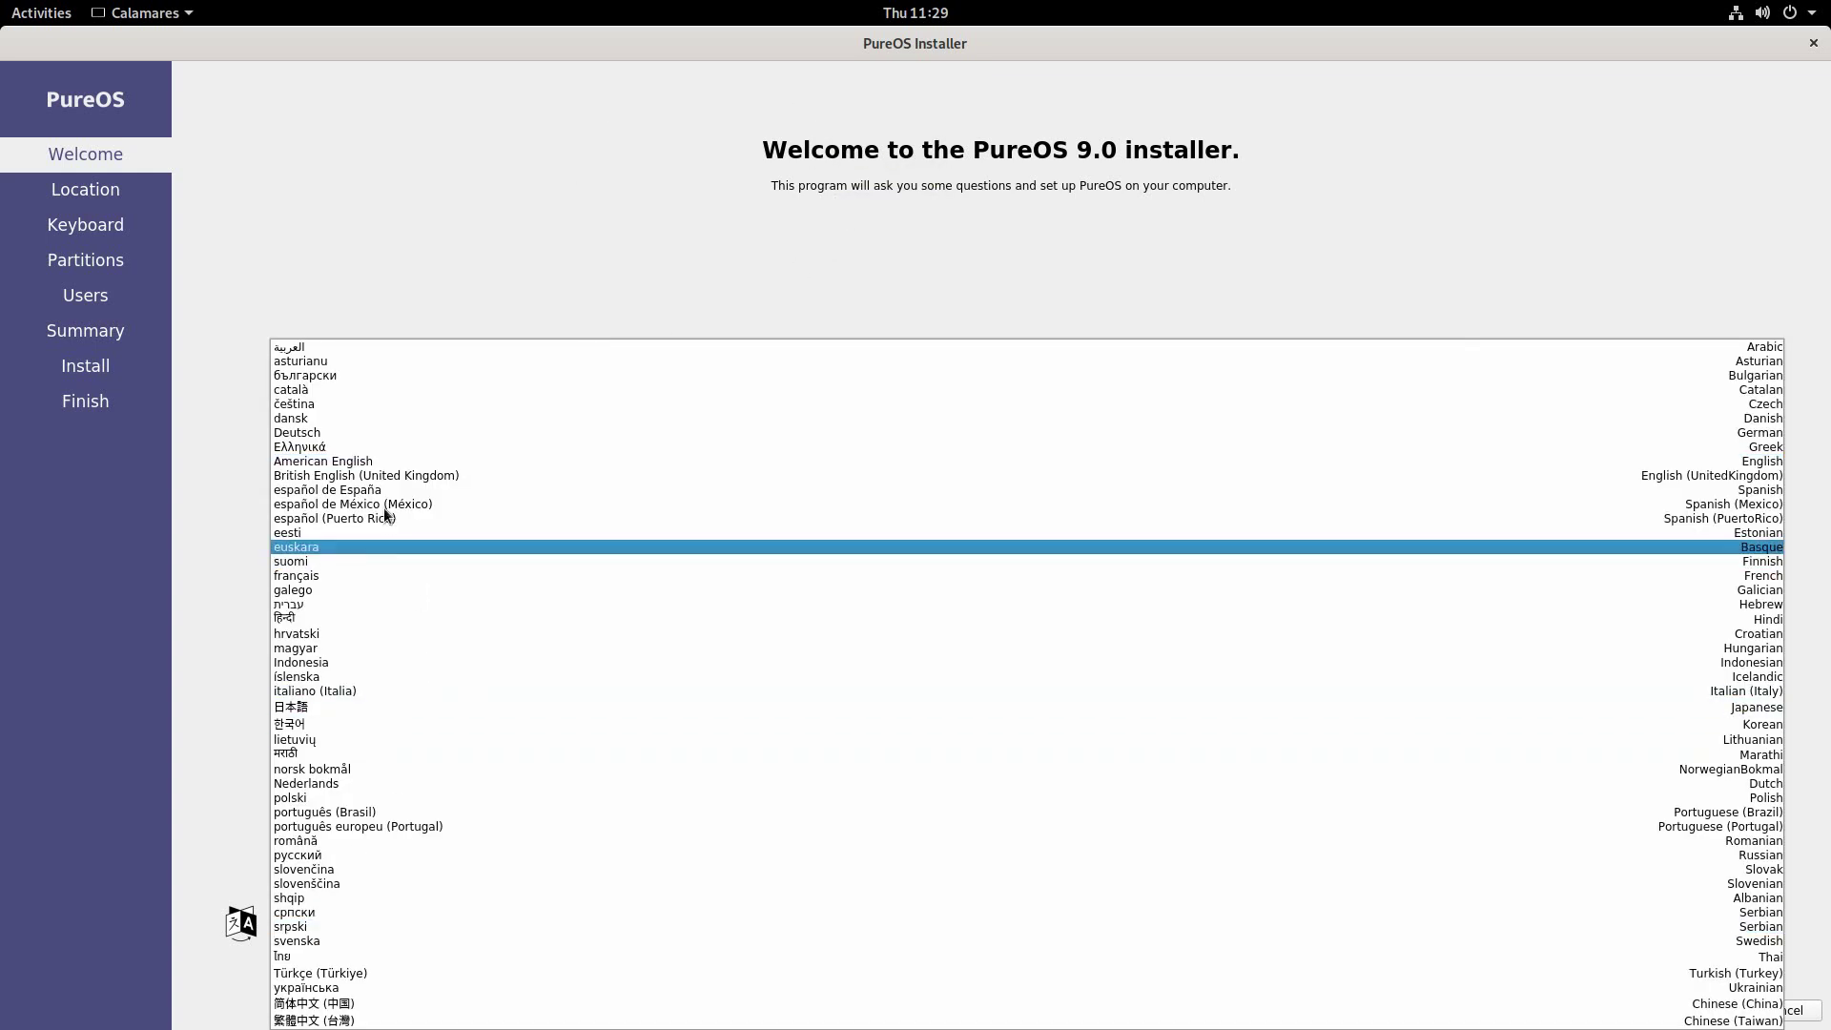
{"action": "left_click", "coordinate": [323, 475]}
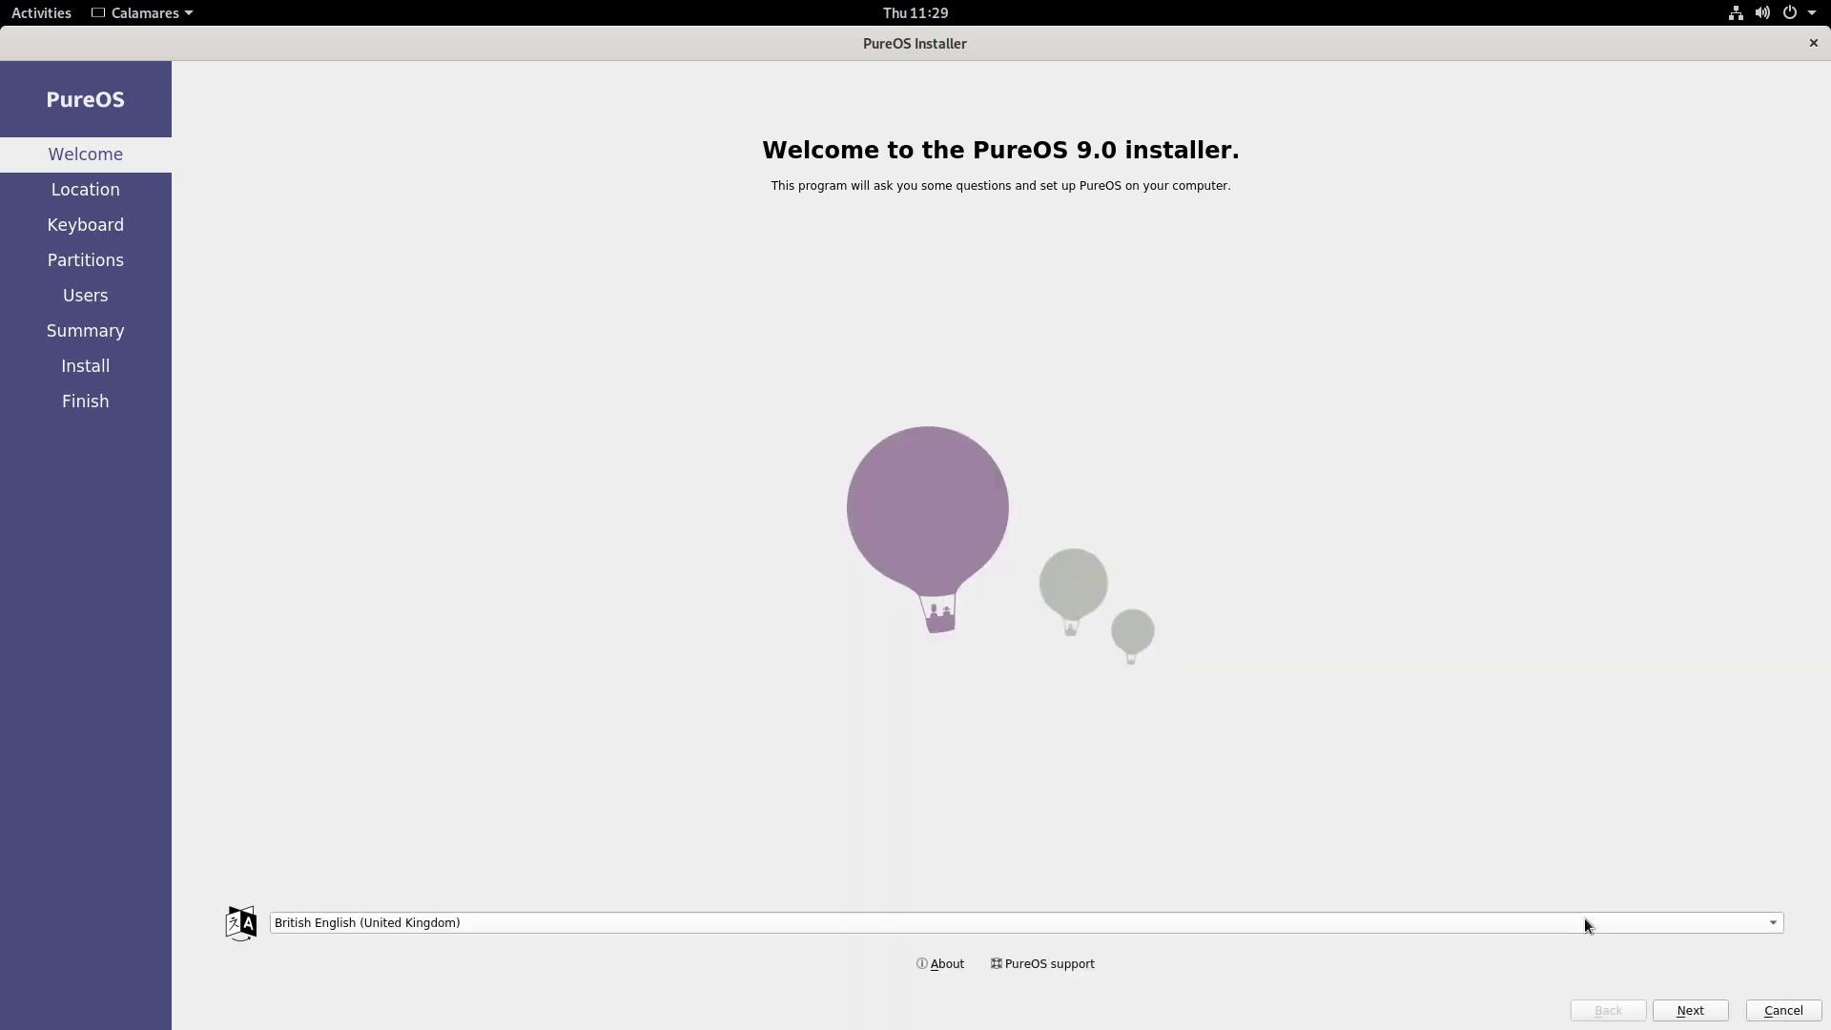
{"action": "left_click", "coordinate": [1690, 1011]}
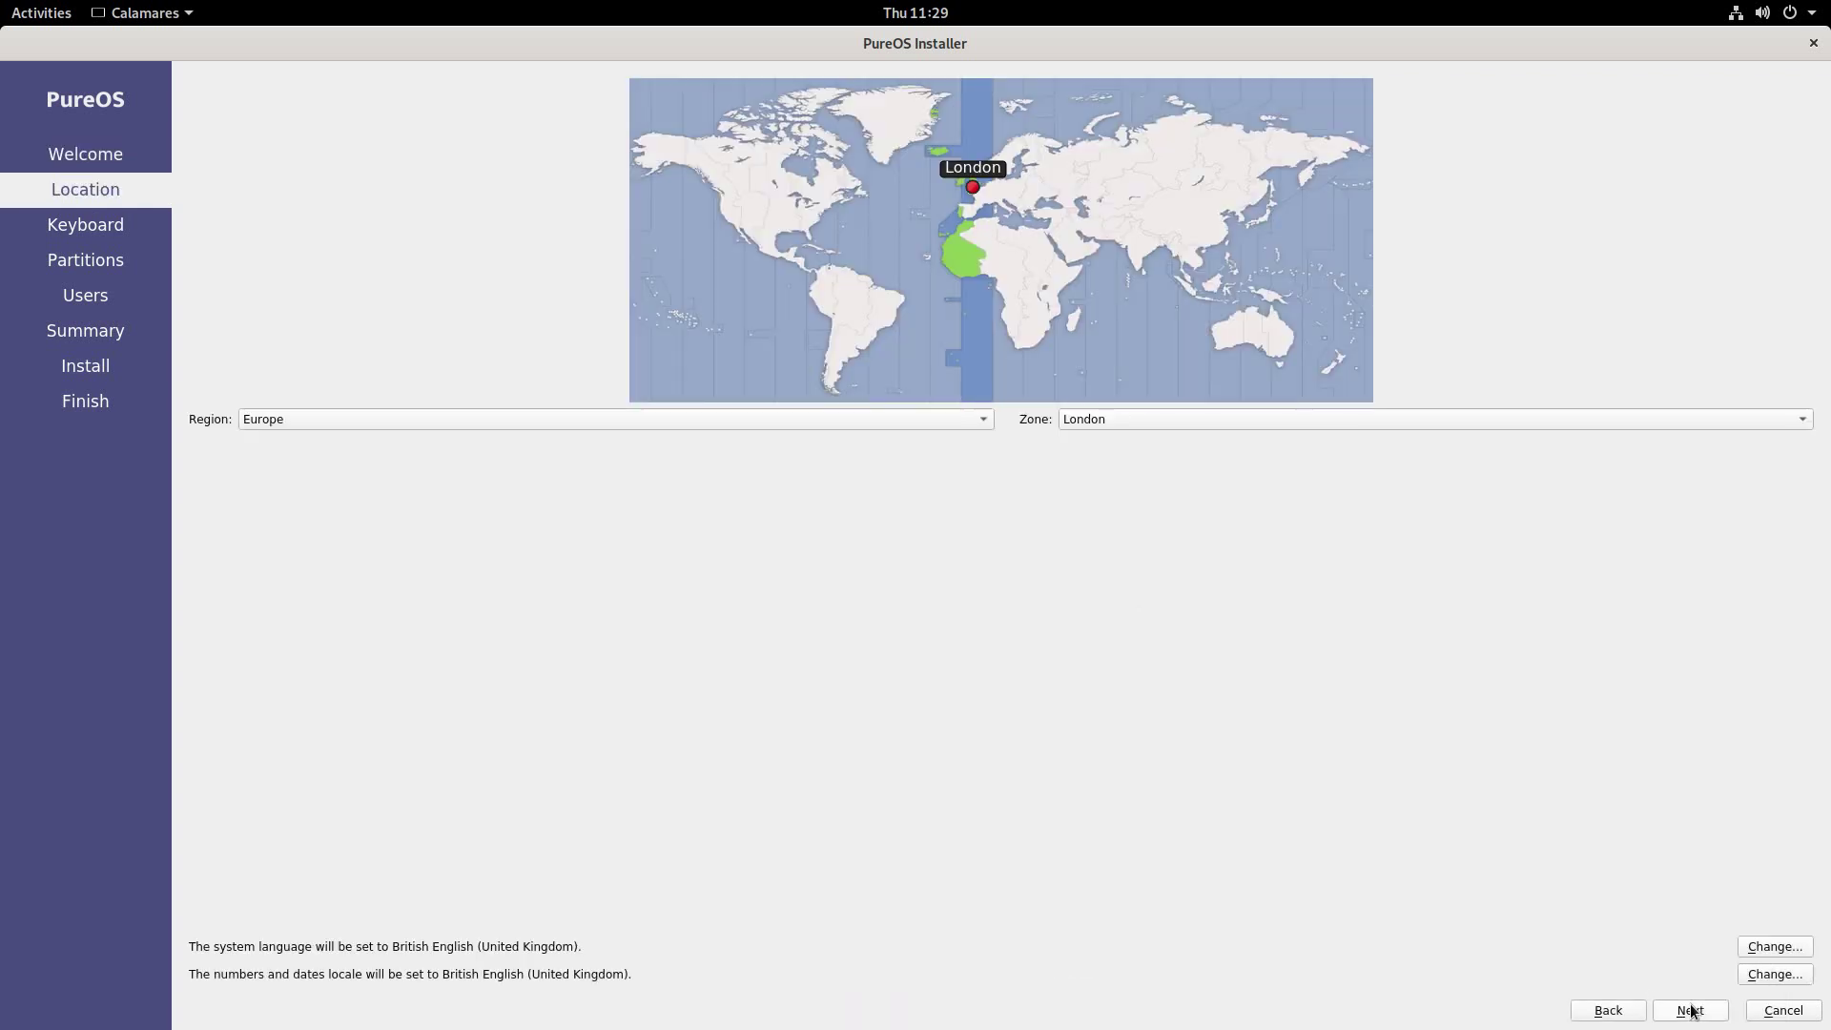
{"action": "left_click", "coordinate": [1691, 1011]}
{"action": "left_click", "coordinate": [1691, 1011]}
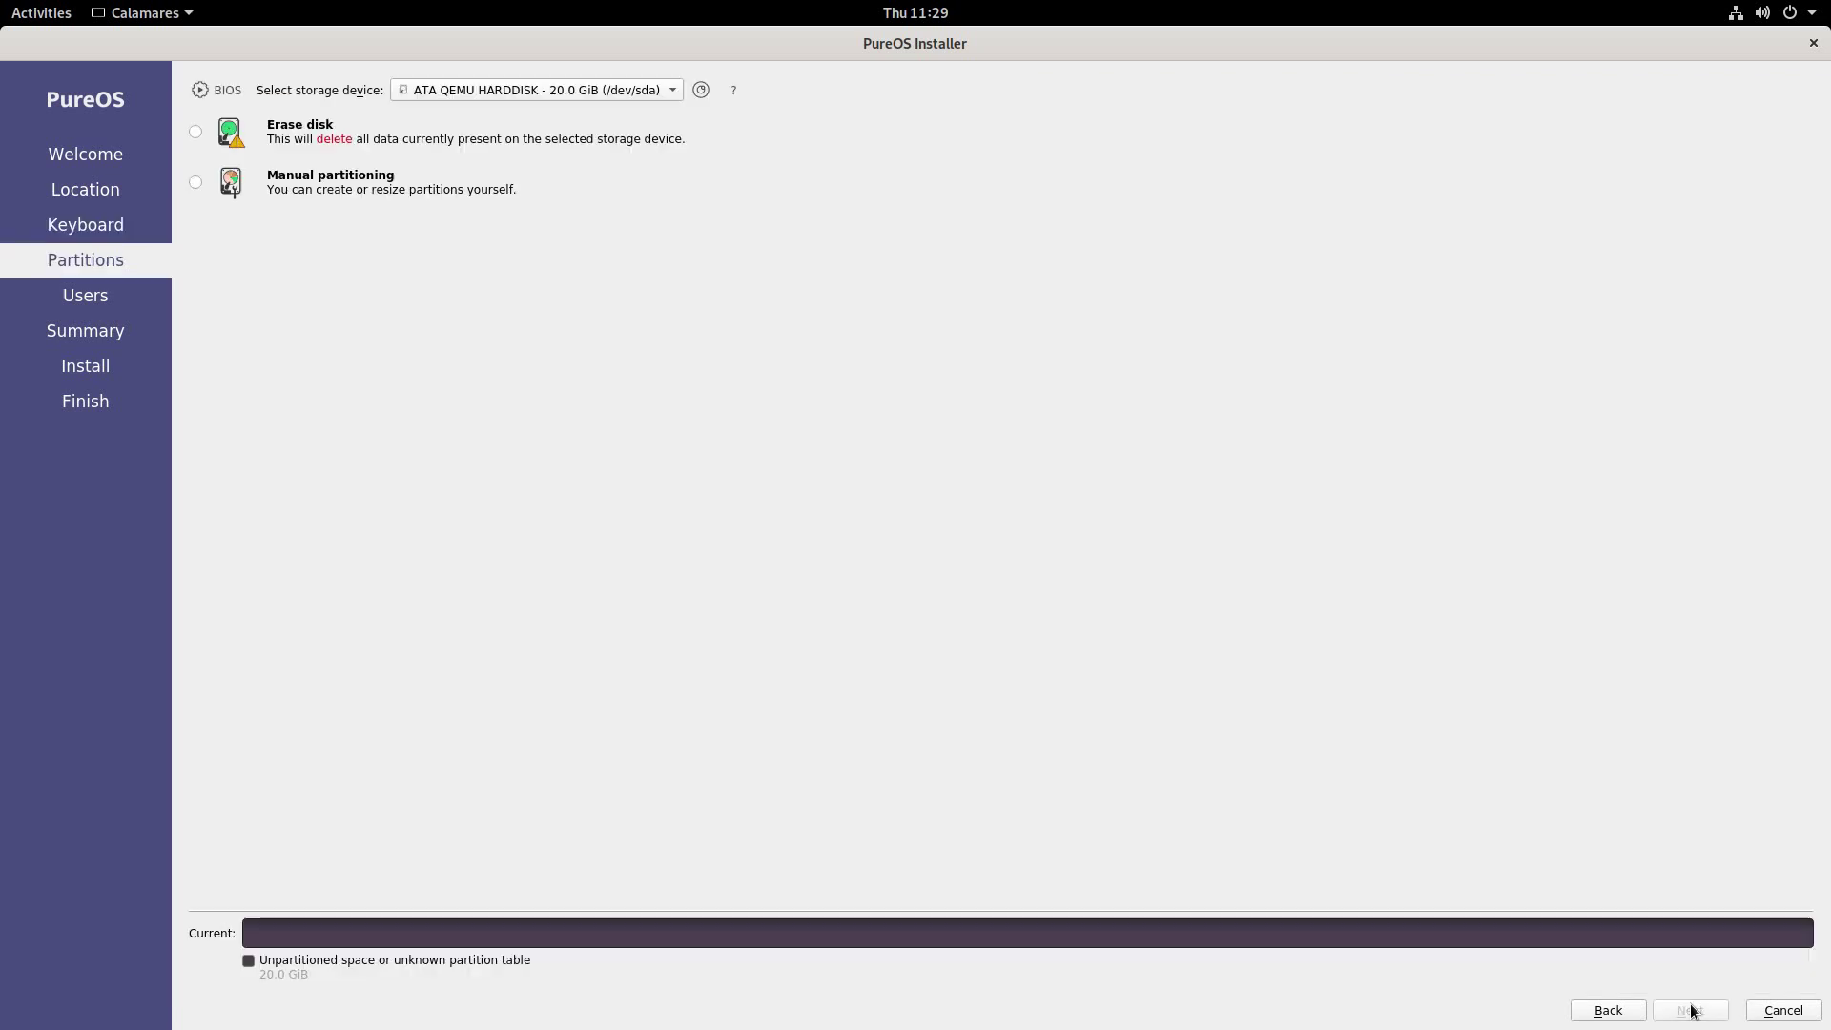
Step: Erase the whole disk with Swap (no Hibernate) and continue to user setup
{"action": "left_click", "coordinate": [196, 132]}
{"action": "left_click", "coordinate": [345, 177]}
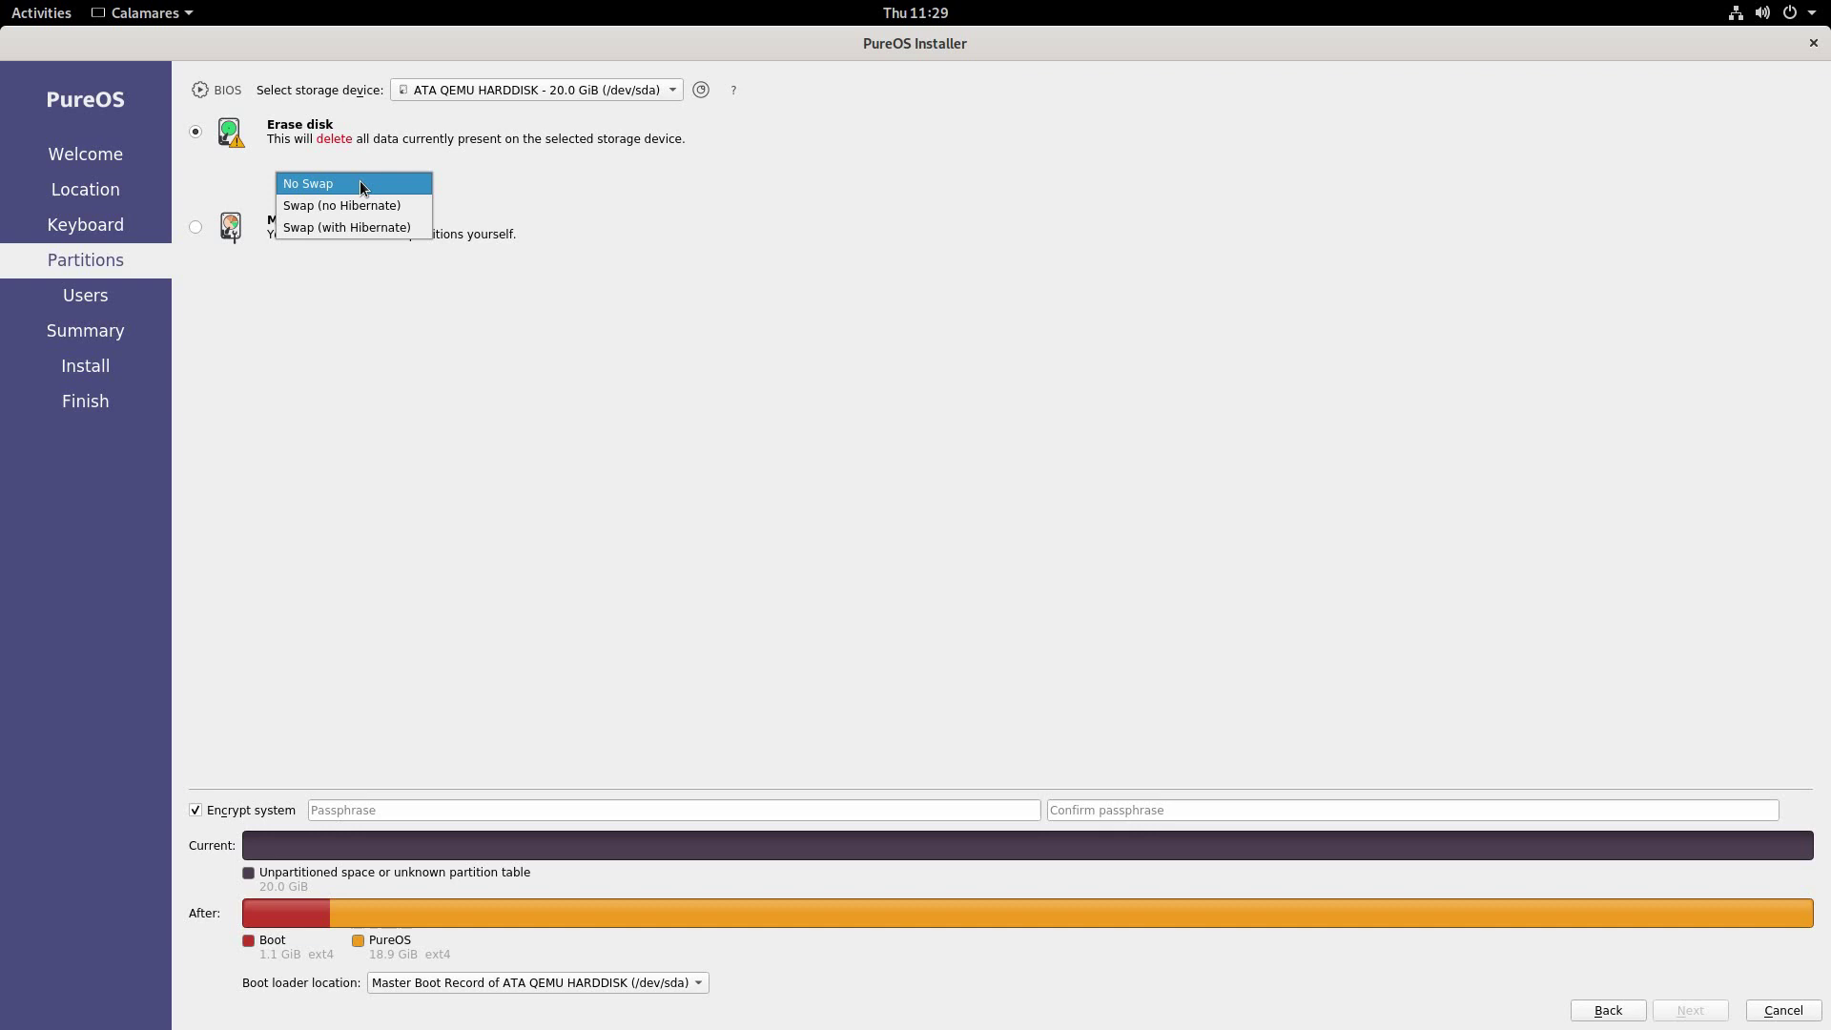
{"action": "left_click", "coordinate": [360, 202]}
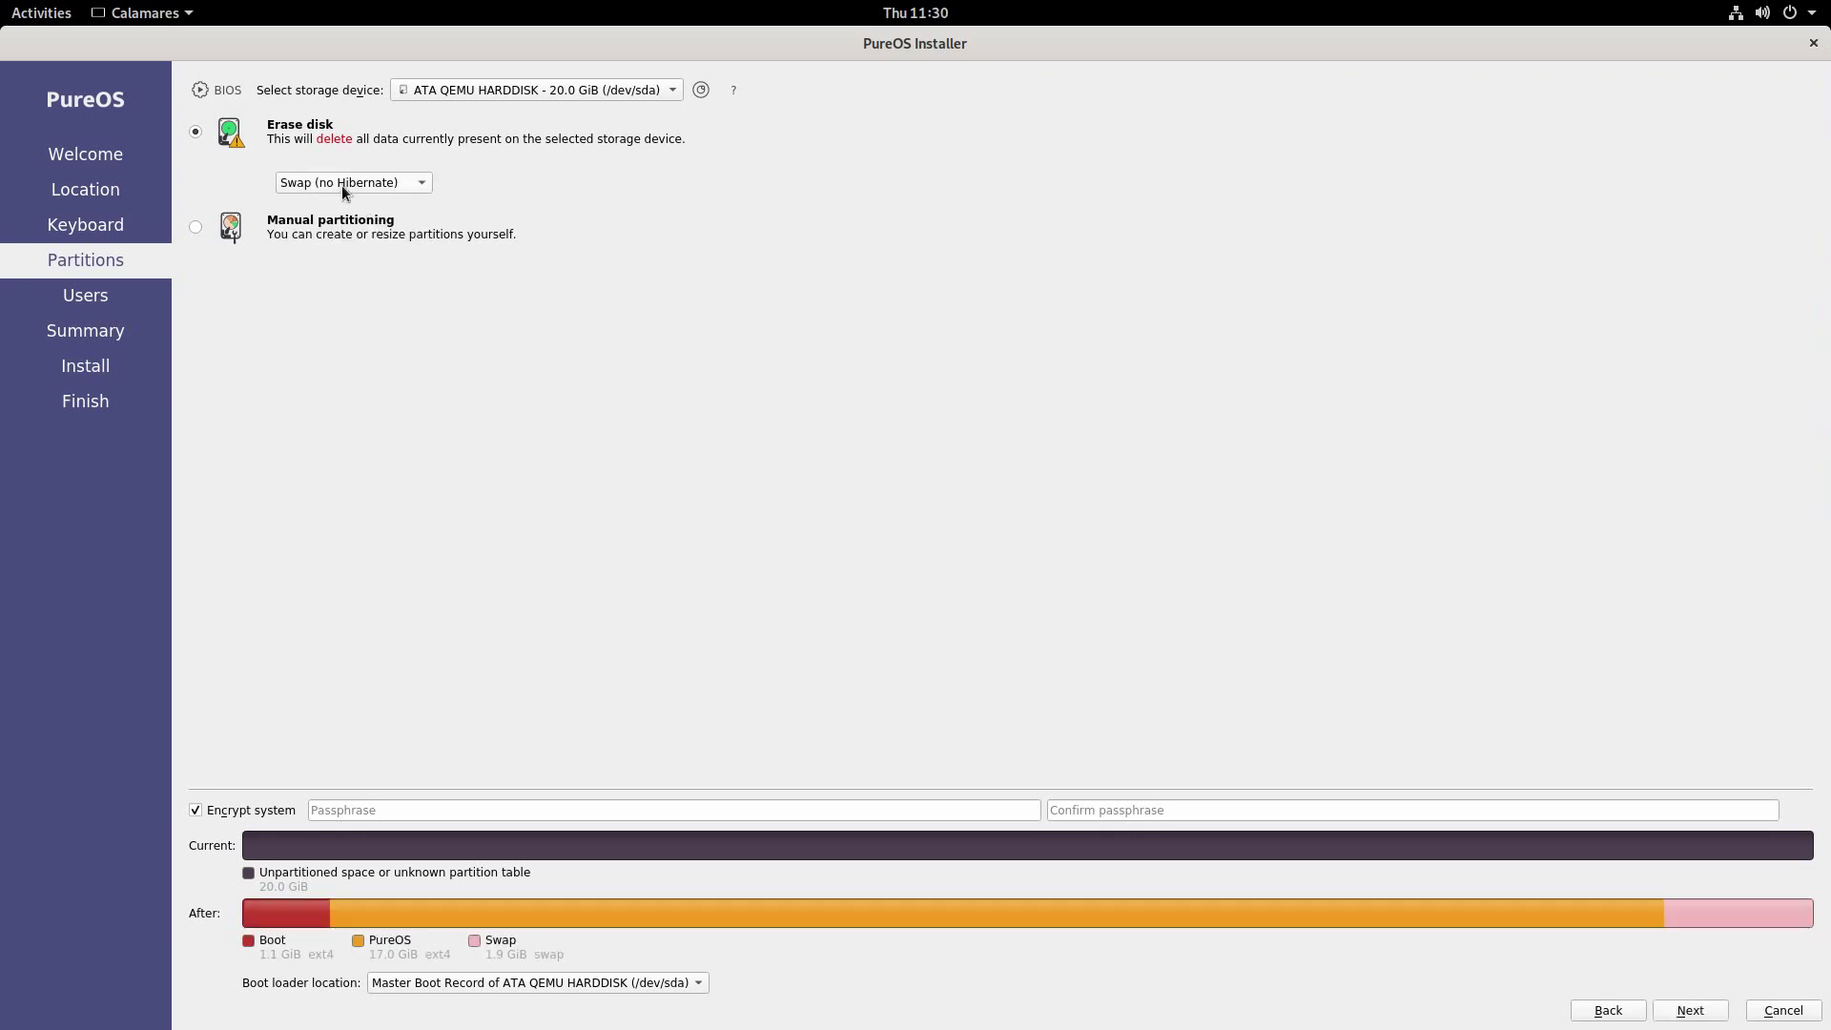
{"action": "left_click", "coordinate": [1690, 1010]}
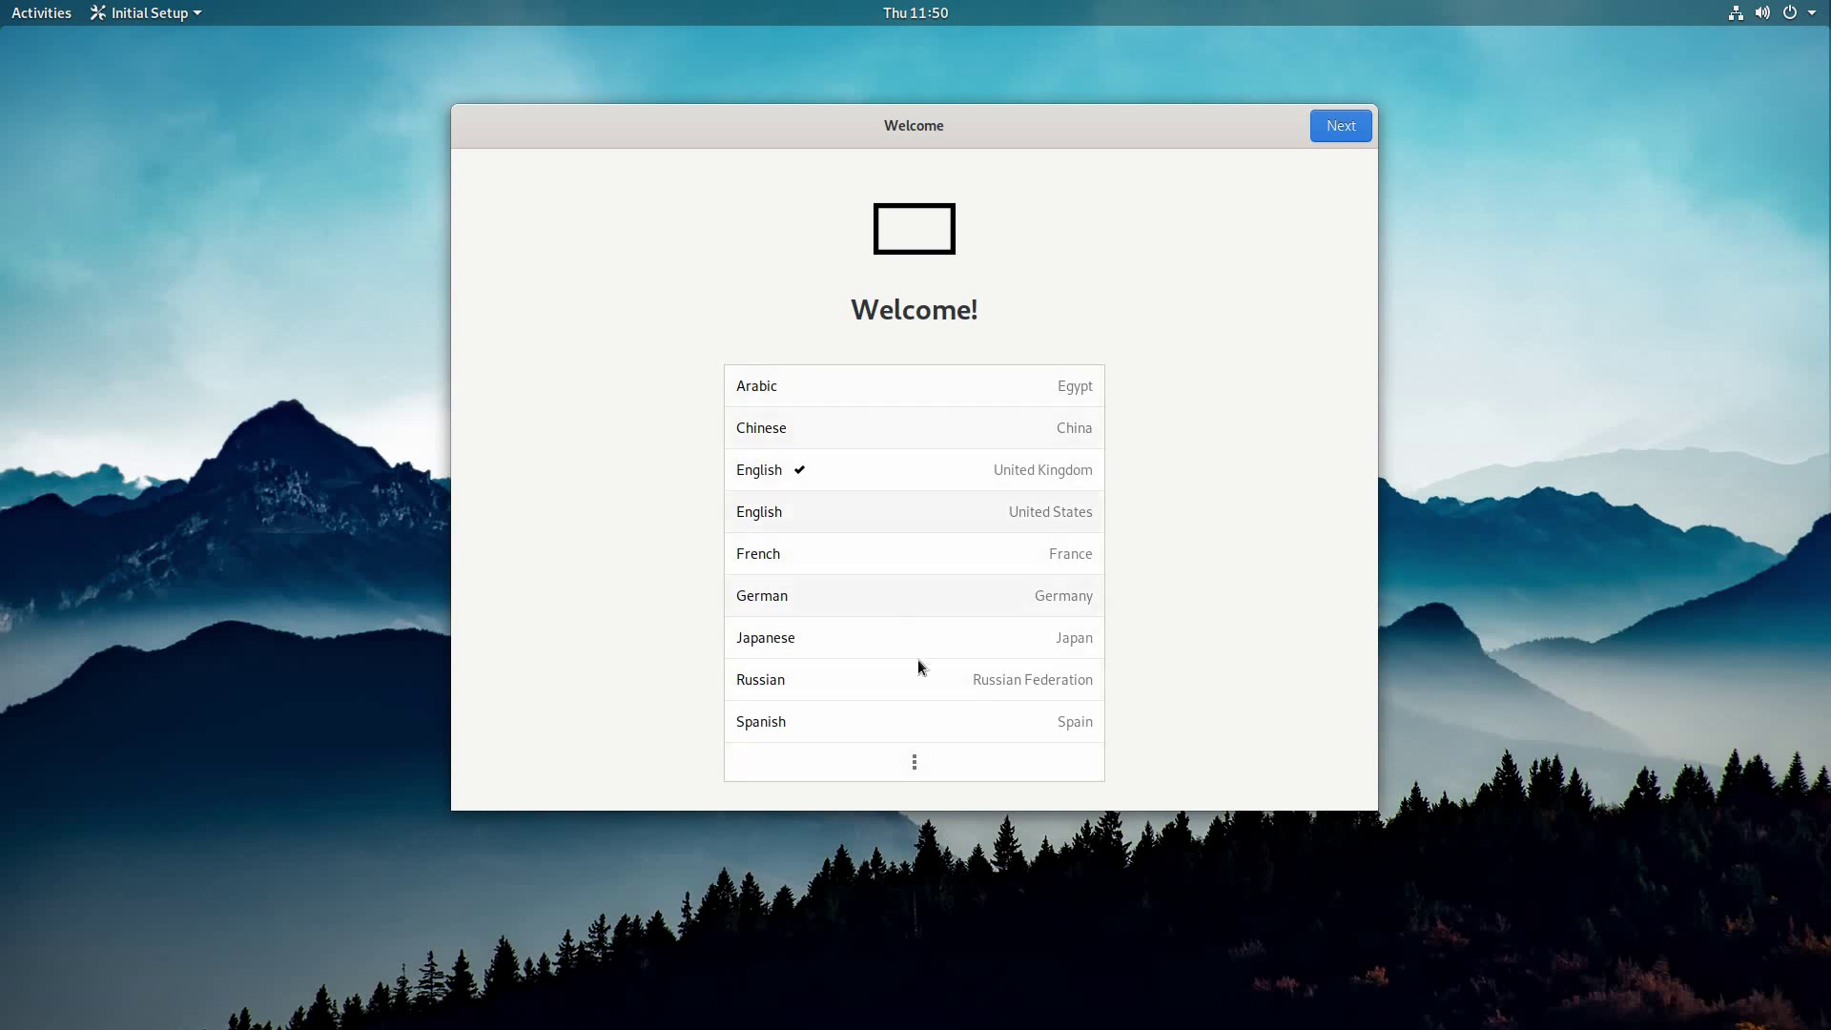
Step: Accept English (UK) and the UK keyboard, pass privacy, skip online accounts, start PureOS
{"action": "left_click", "coordinate": [1334, 135]}
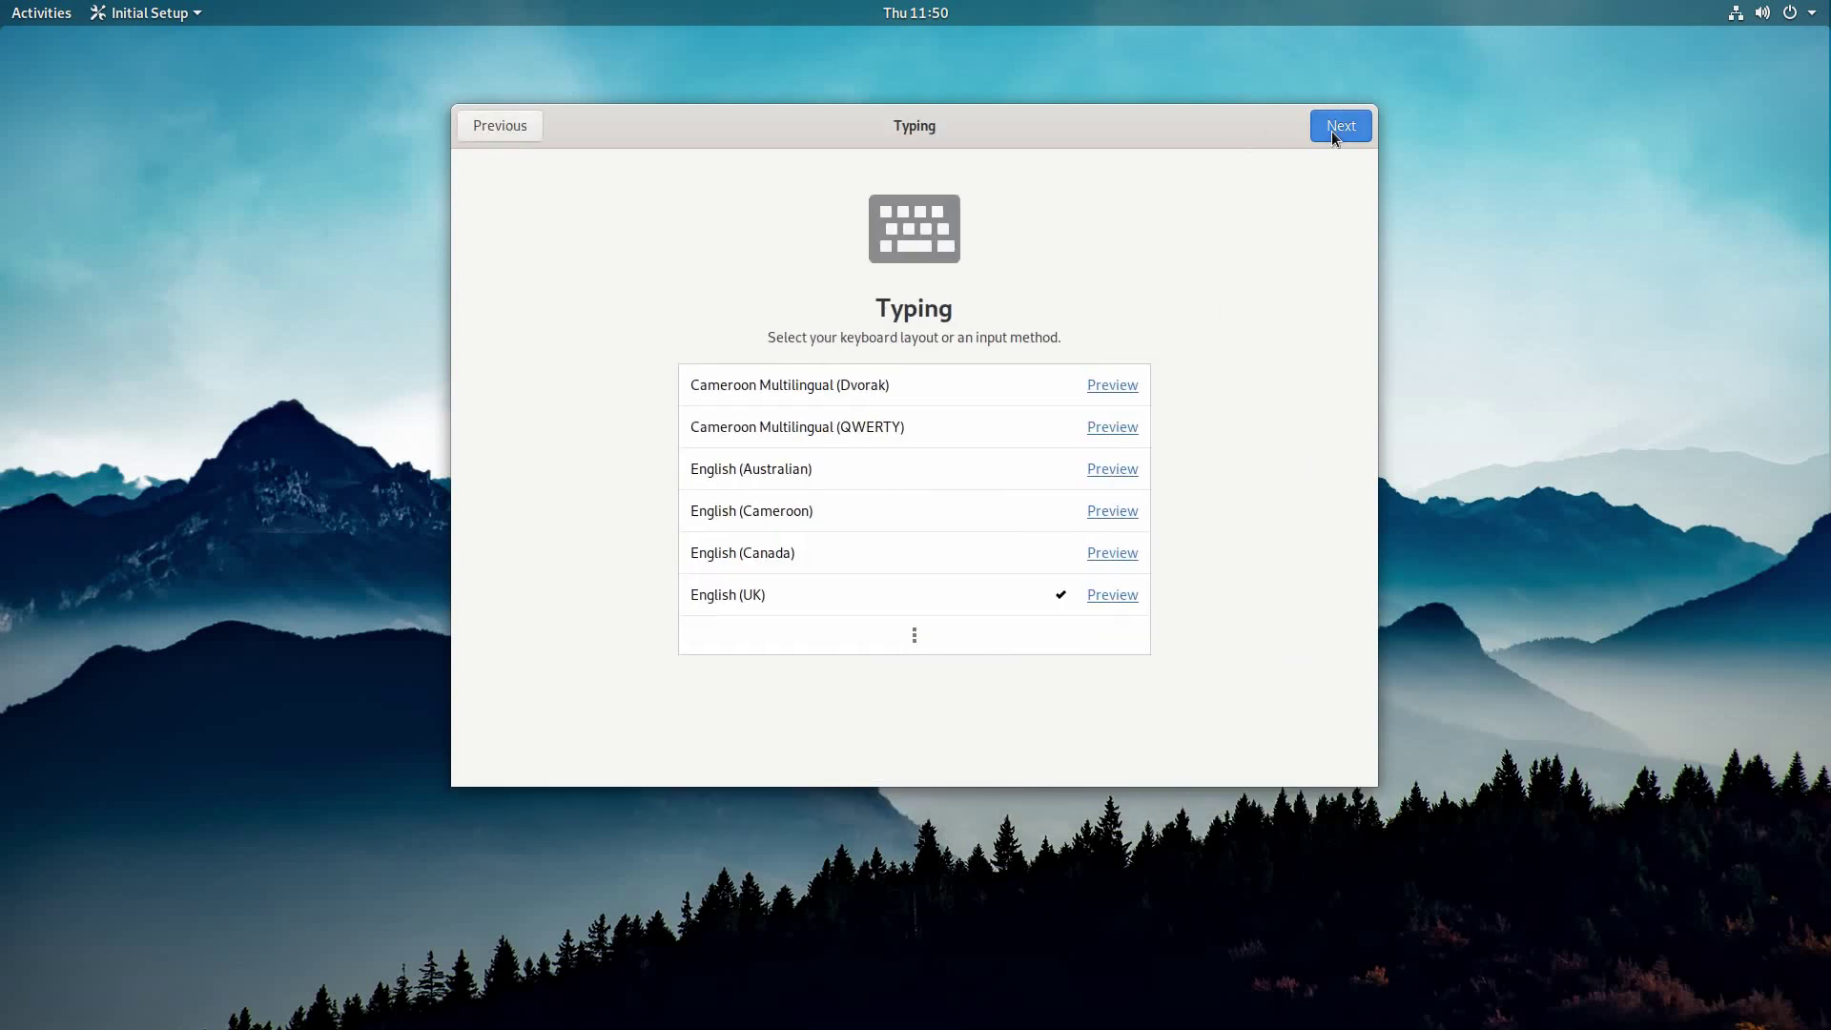
{"action": "left_click", "coordinate": [1332, 132]}
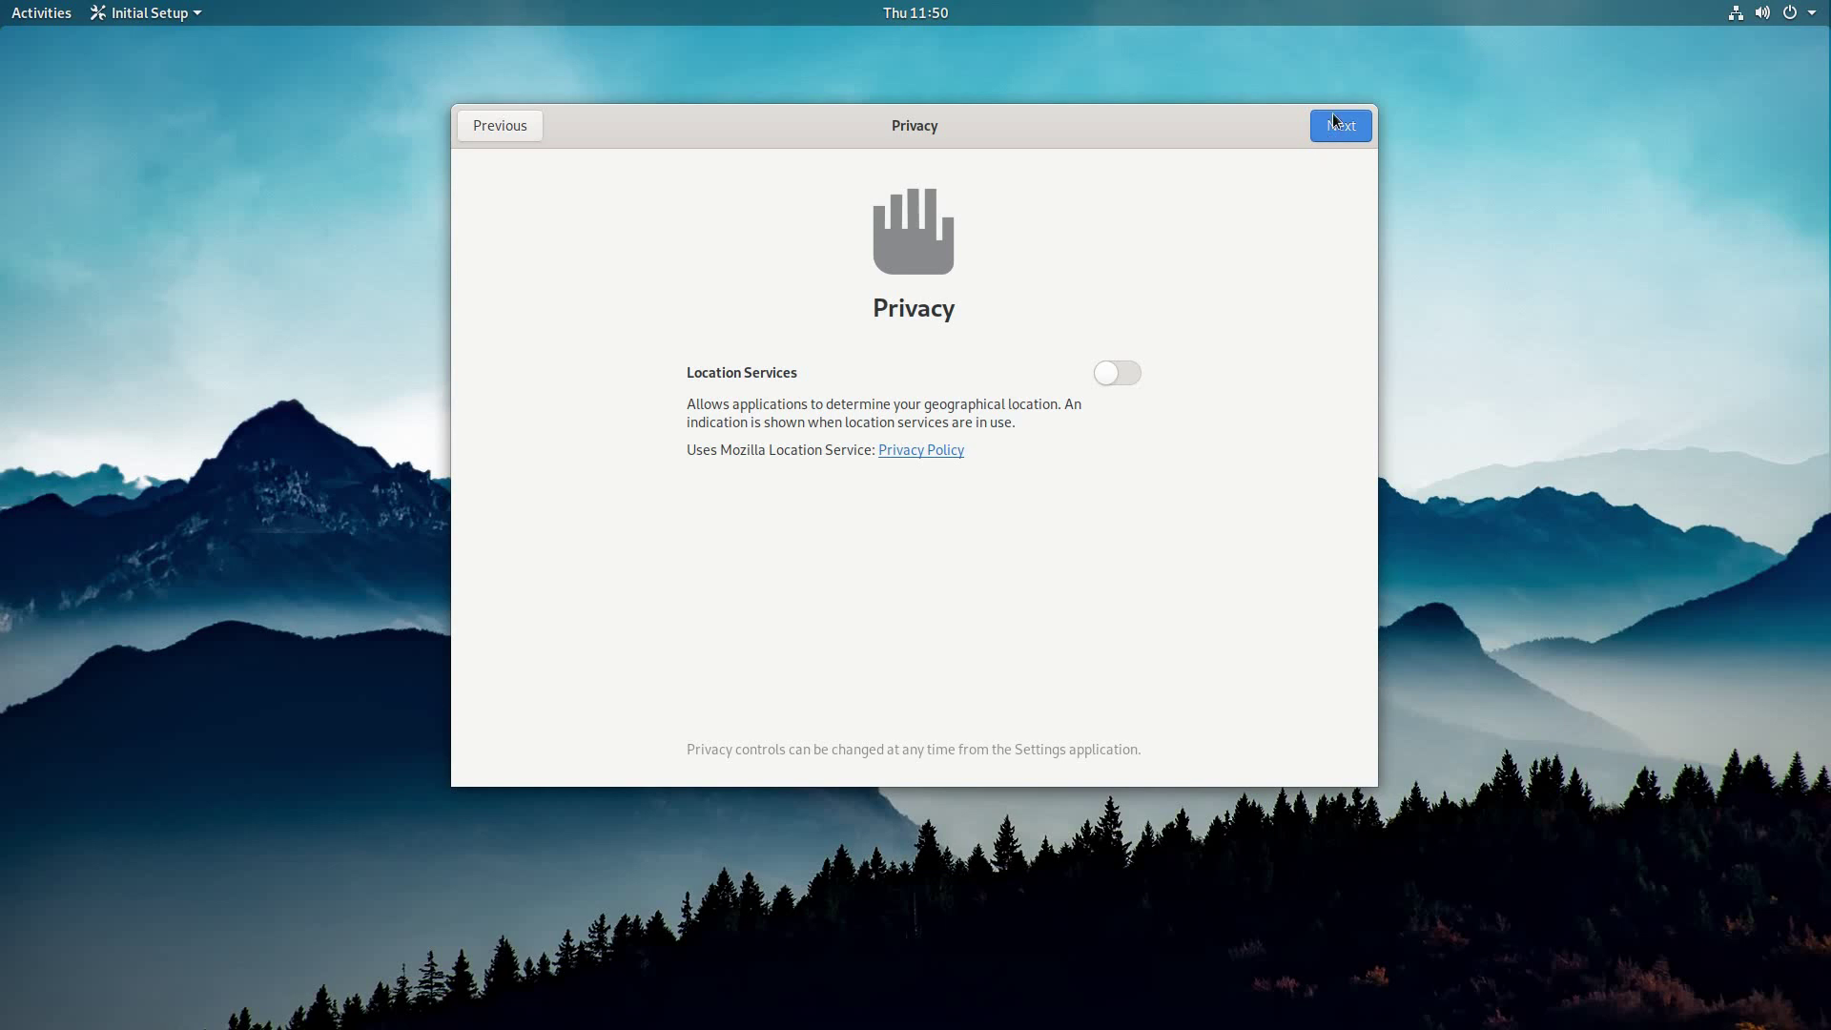
{"action": "left_click", "coordinate": [1334, 123]}
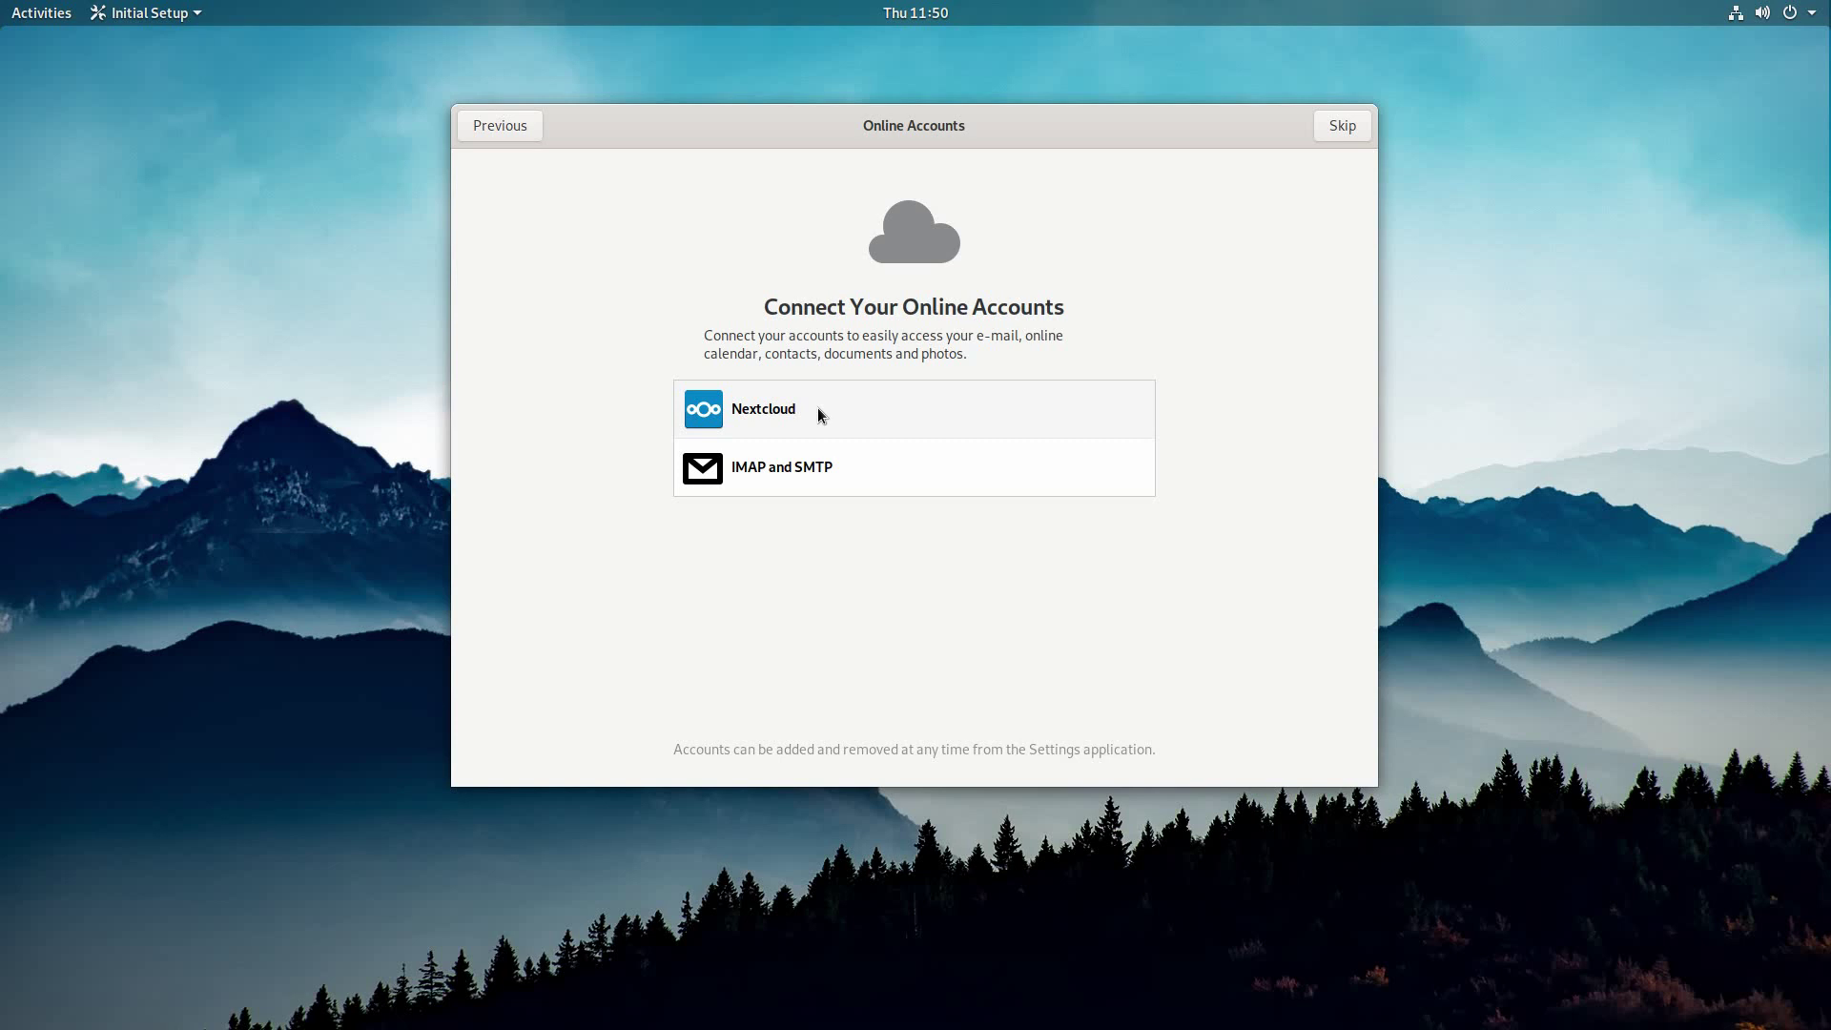
{"action": "left_click", "coordinate": [1340, 125]}
{"action": "left_click", "coordinate": [922, 615]}
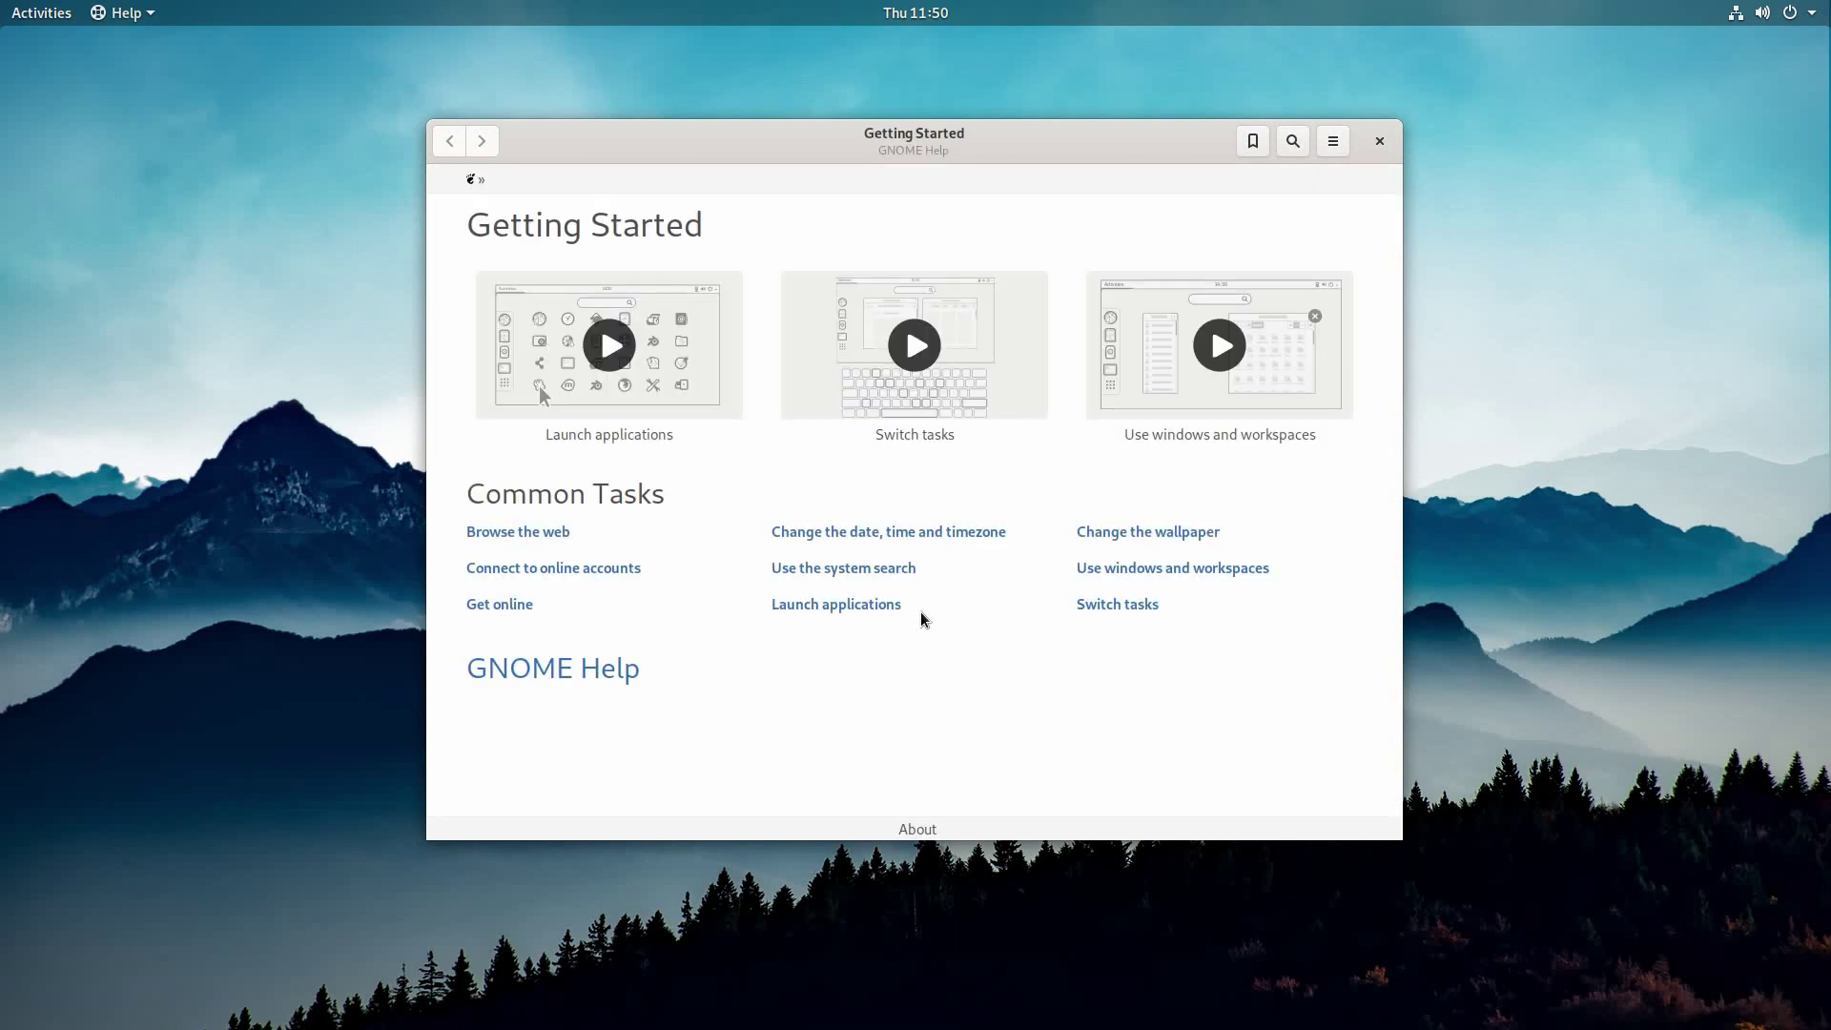
Step: Close the GNOME Help Getting Started window
{"action": "left_click", "coordinate": [1381, 141]}
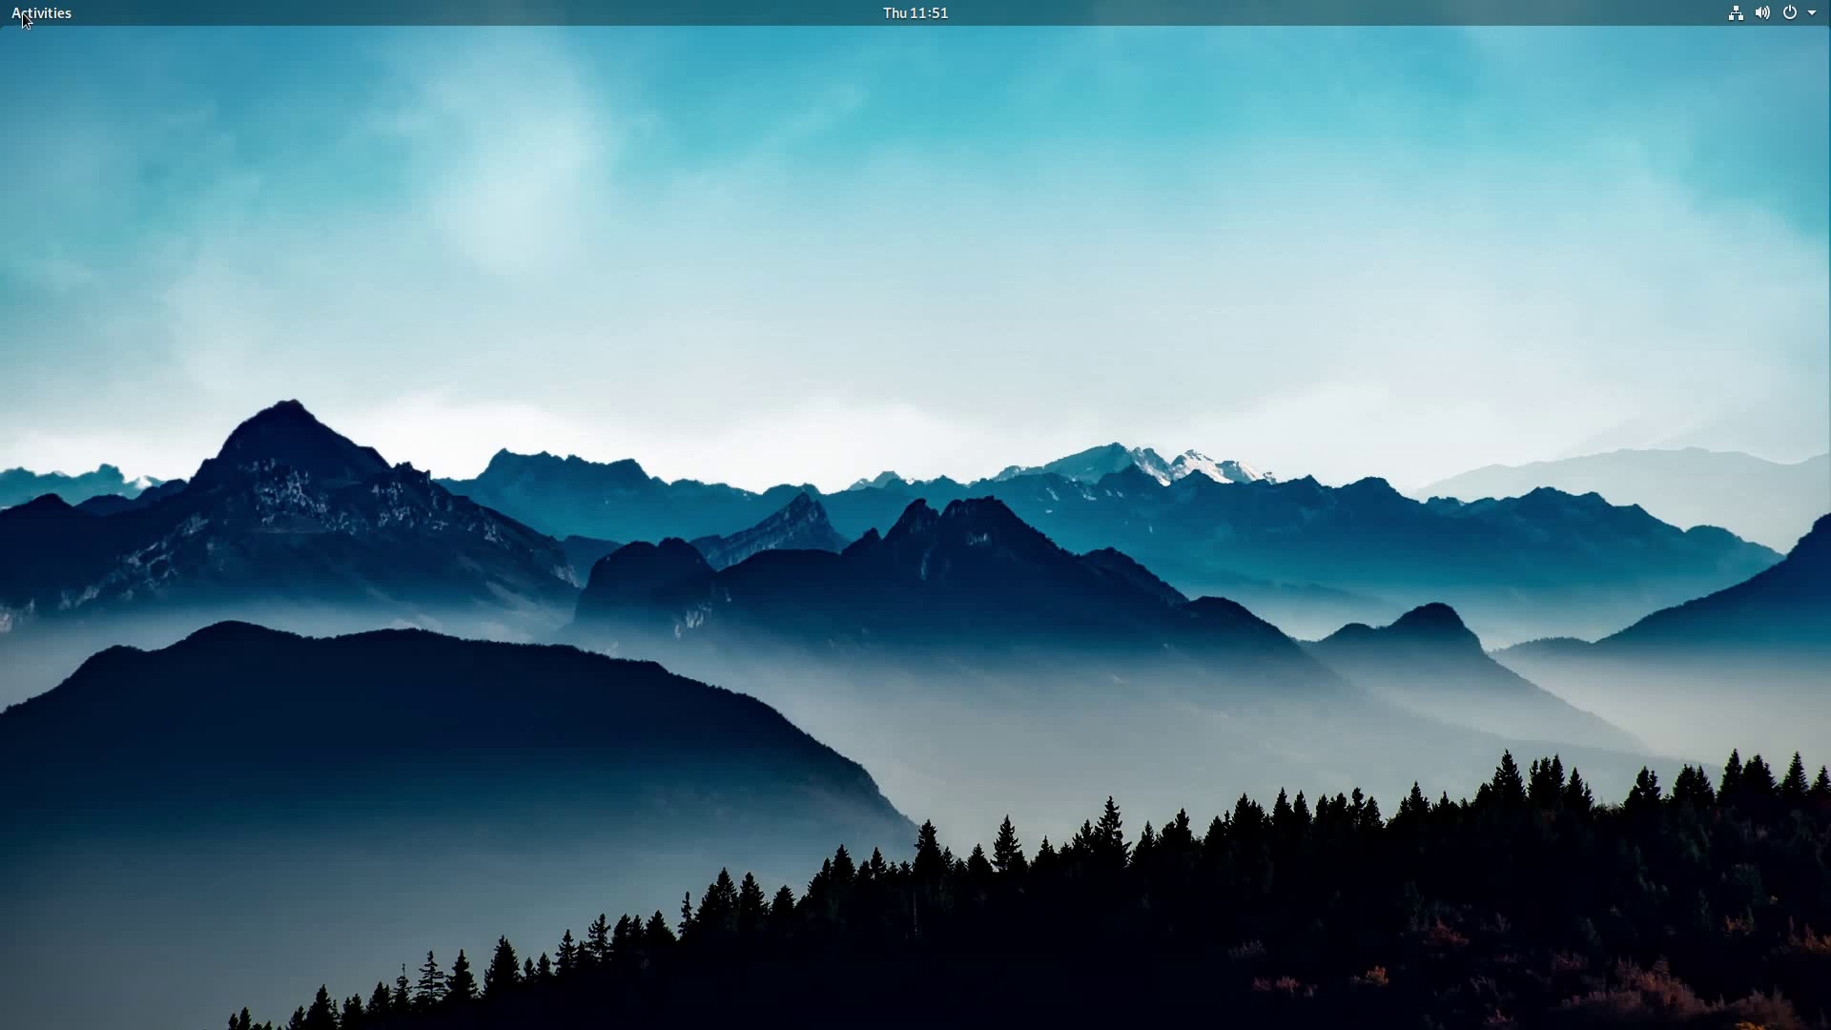
{"action": "mouse_move", "coordinate": [2, 2]}
{"action": "left_click", "coordinate": [61, 609]}
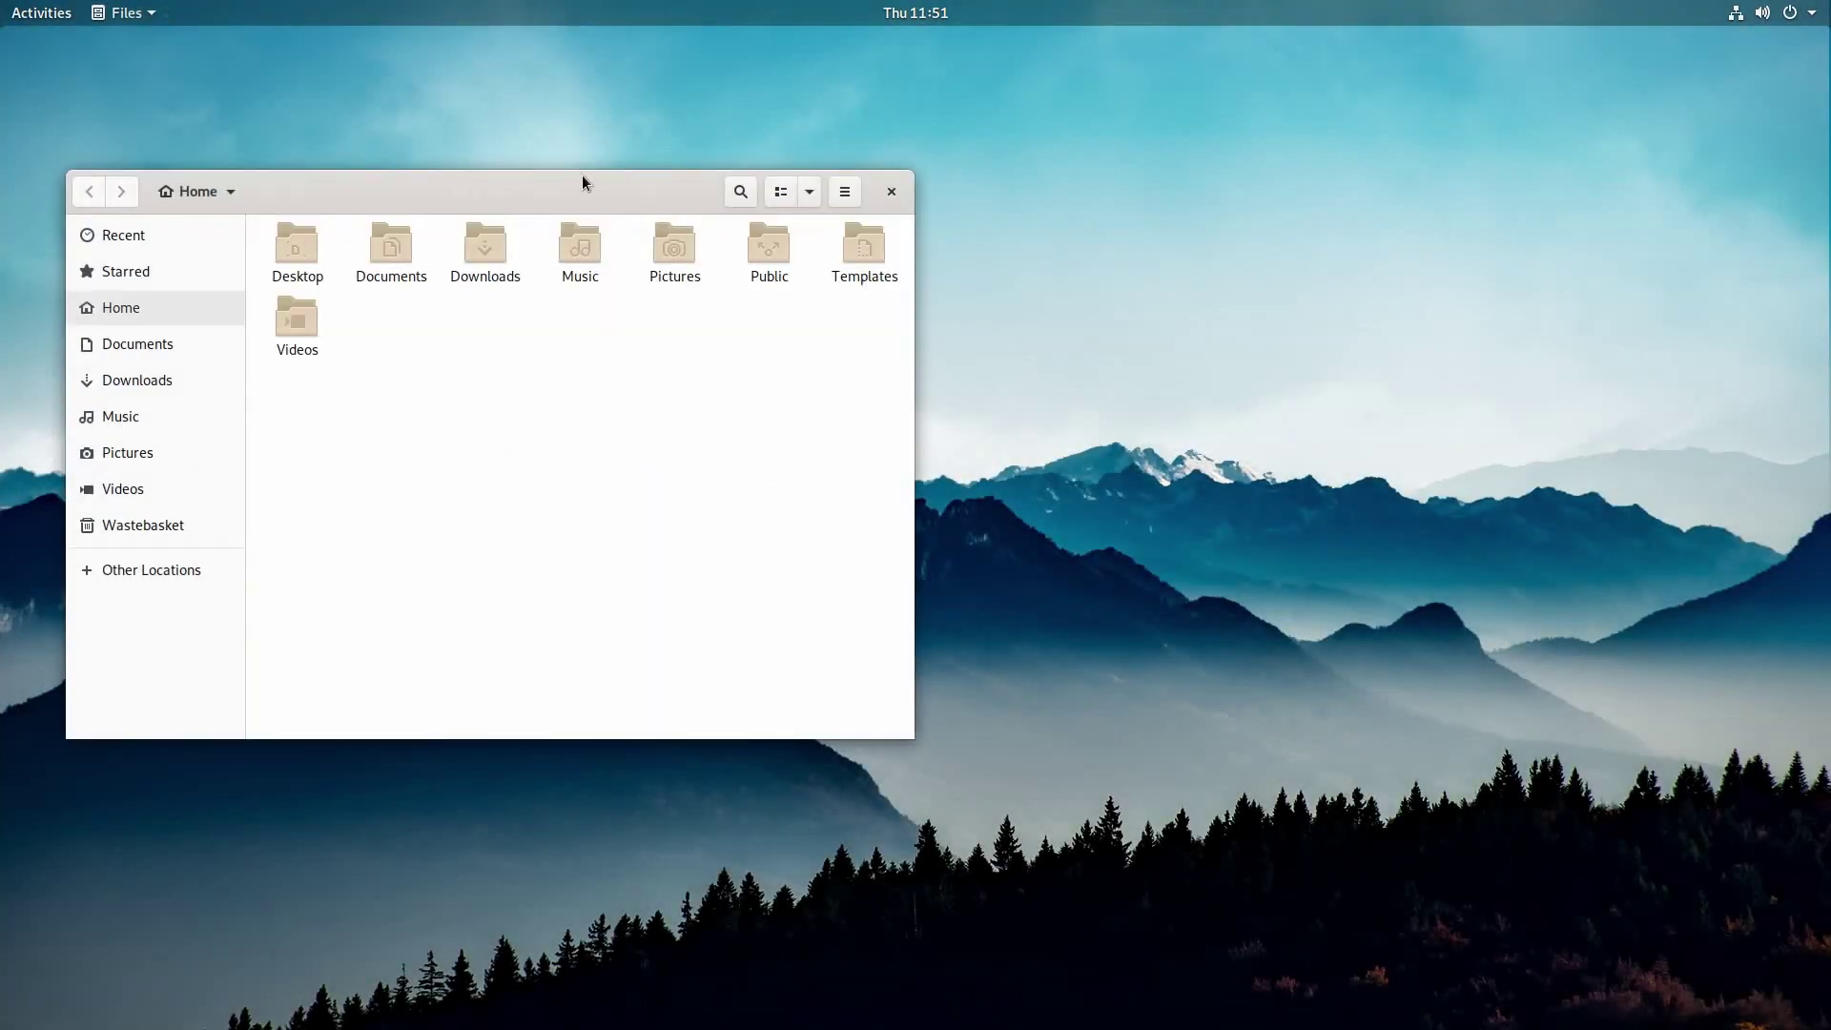
{"action": "left_click_drag", "start_coordinate": [496, 203], "coordinate": [672, 218]}
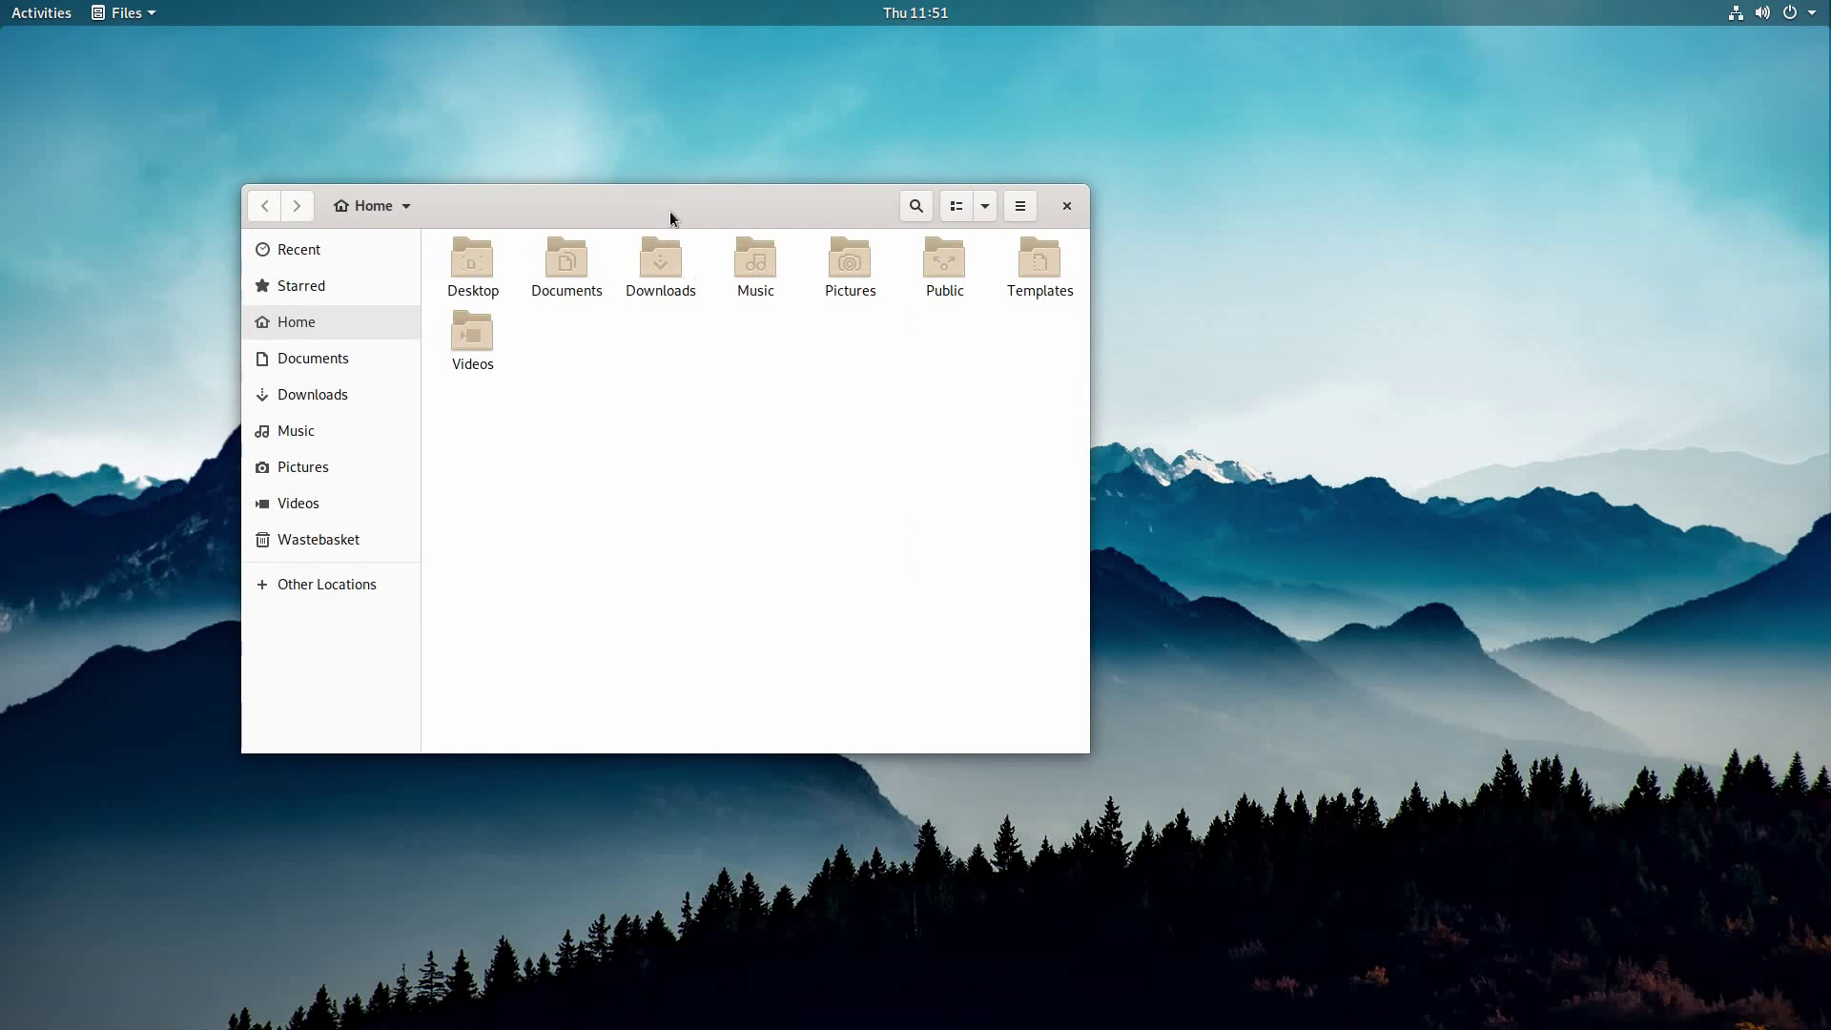
{"action": "left_click", "coordinate": [1066, 206]}
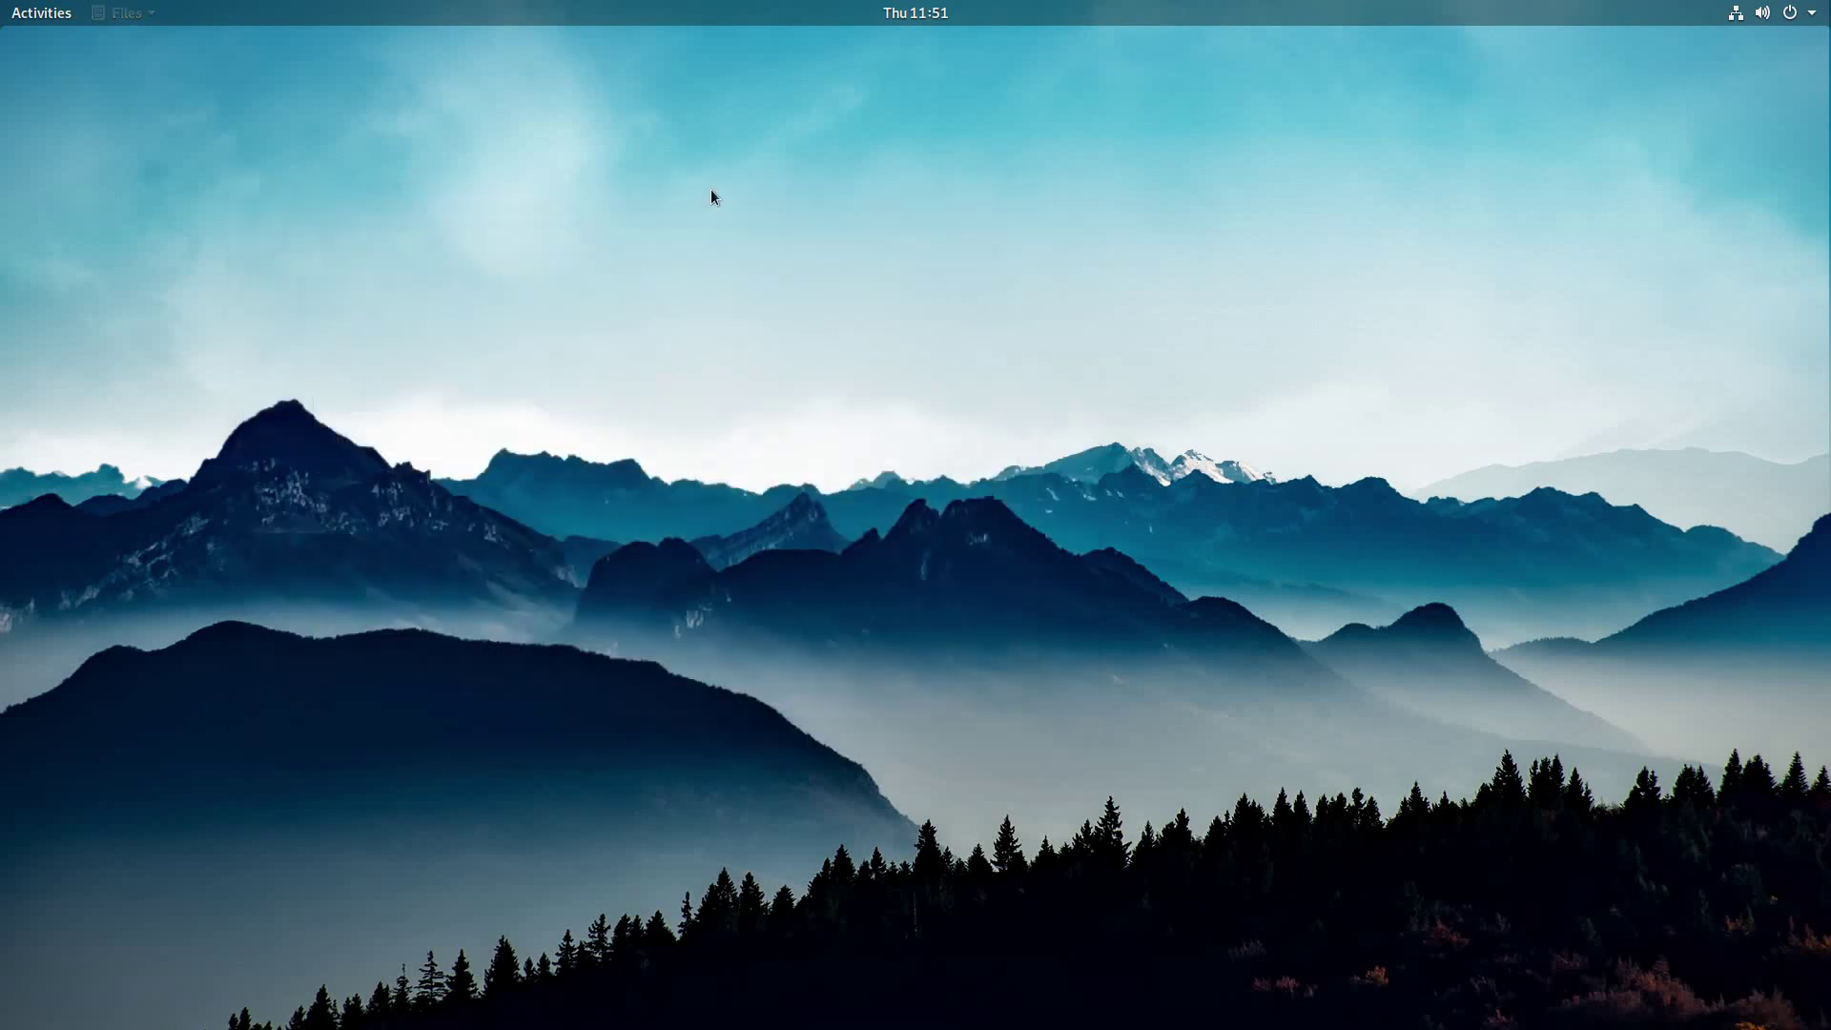
Step: Open Show Applications from Activities and flip between the app grid pages
{"action": "left_click", "coordinate": [26, 12]}
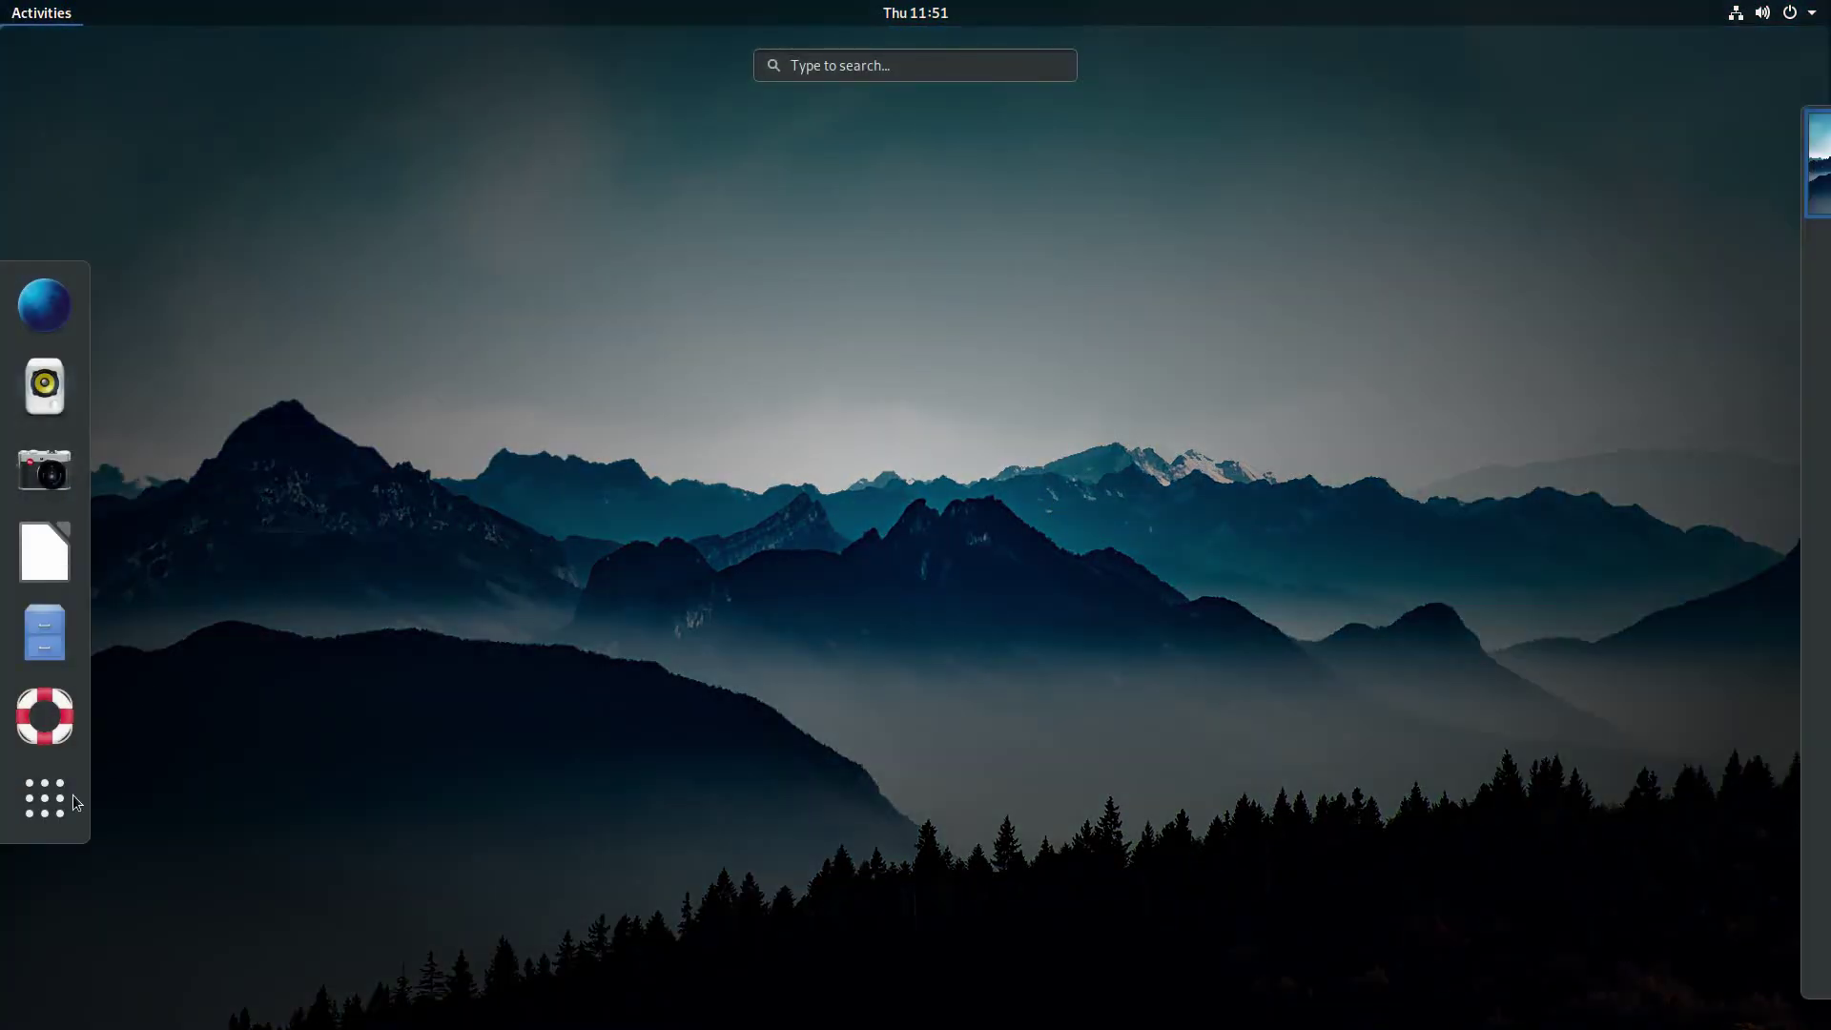
{"action": "left_click", "coordinate": [38, 825]}
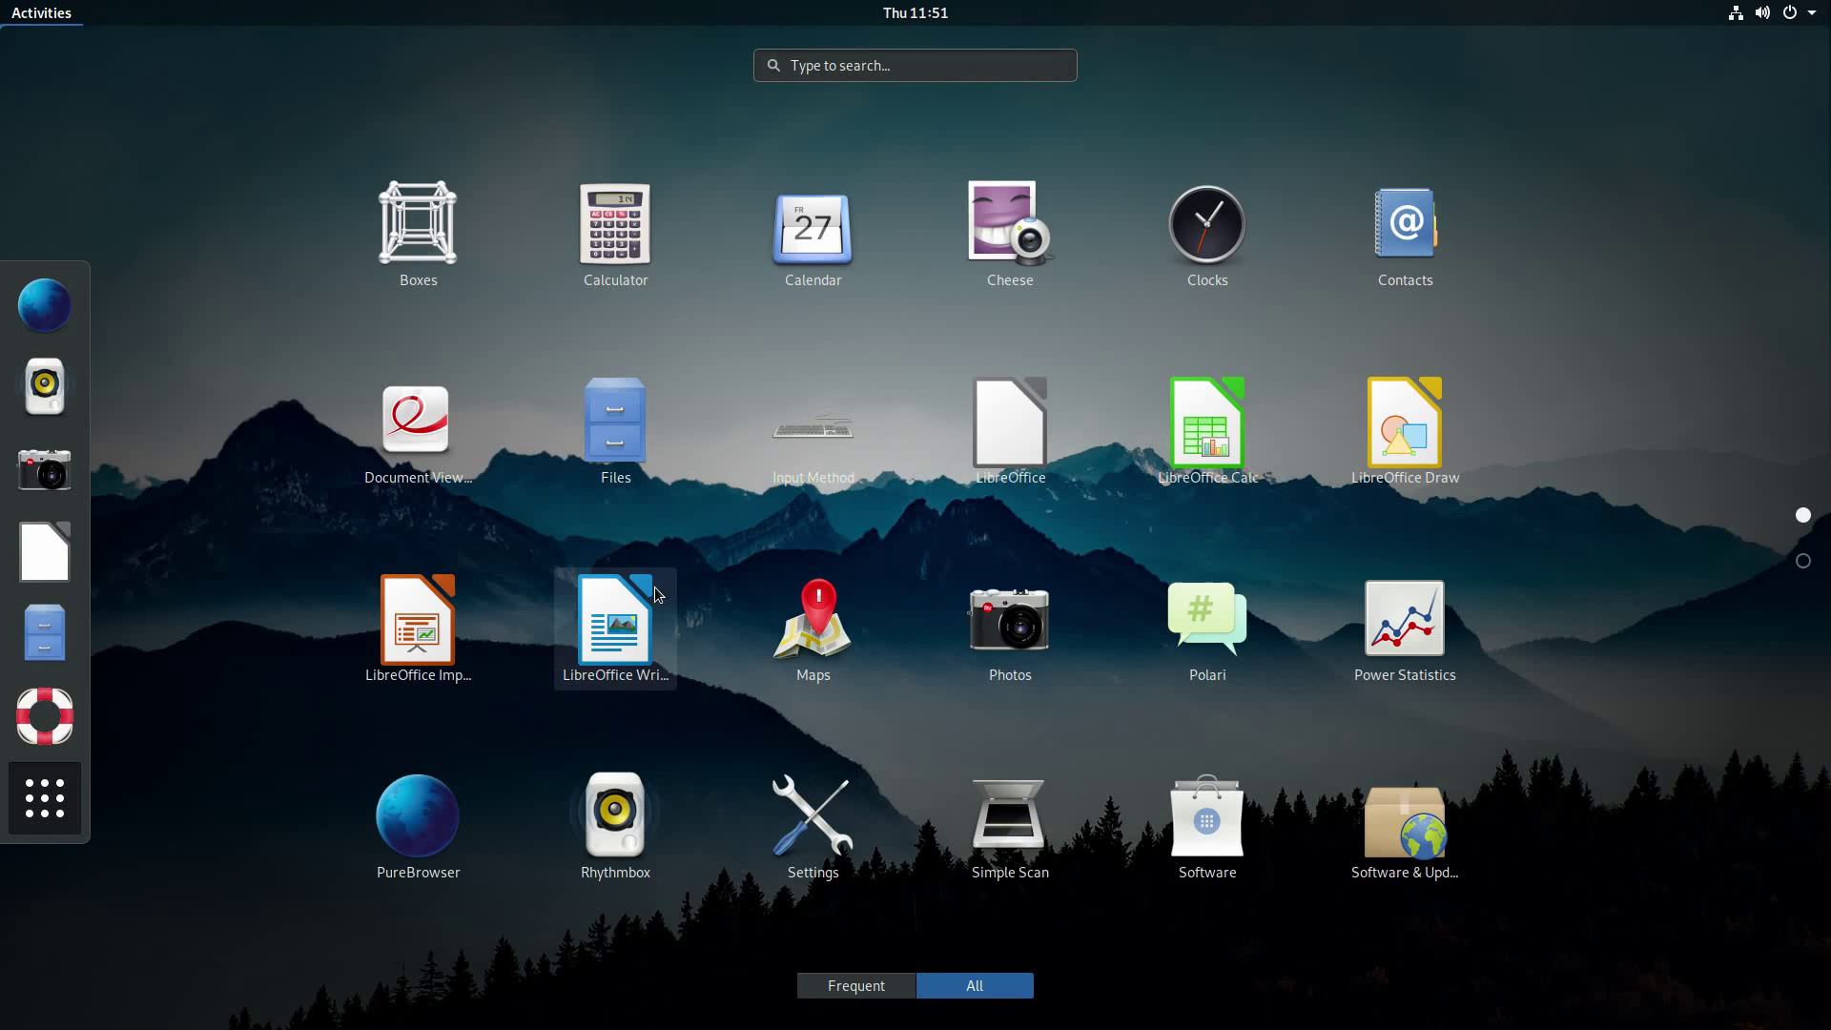
{"action": "scroll", "coordinate": [654, 587], "scroll_direction": "down", "scroll_amount": 1}
{"action": "scroll", "coordinate": [655, 586], "scroll_direction": "up", "scroll_amount": 1}
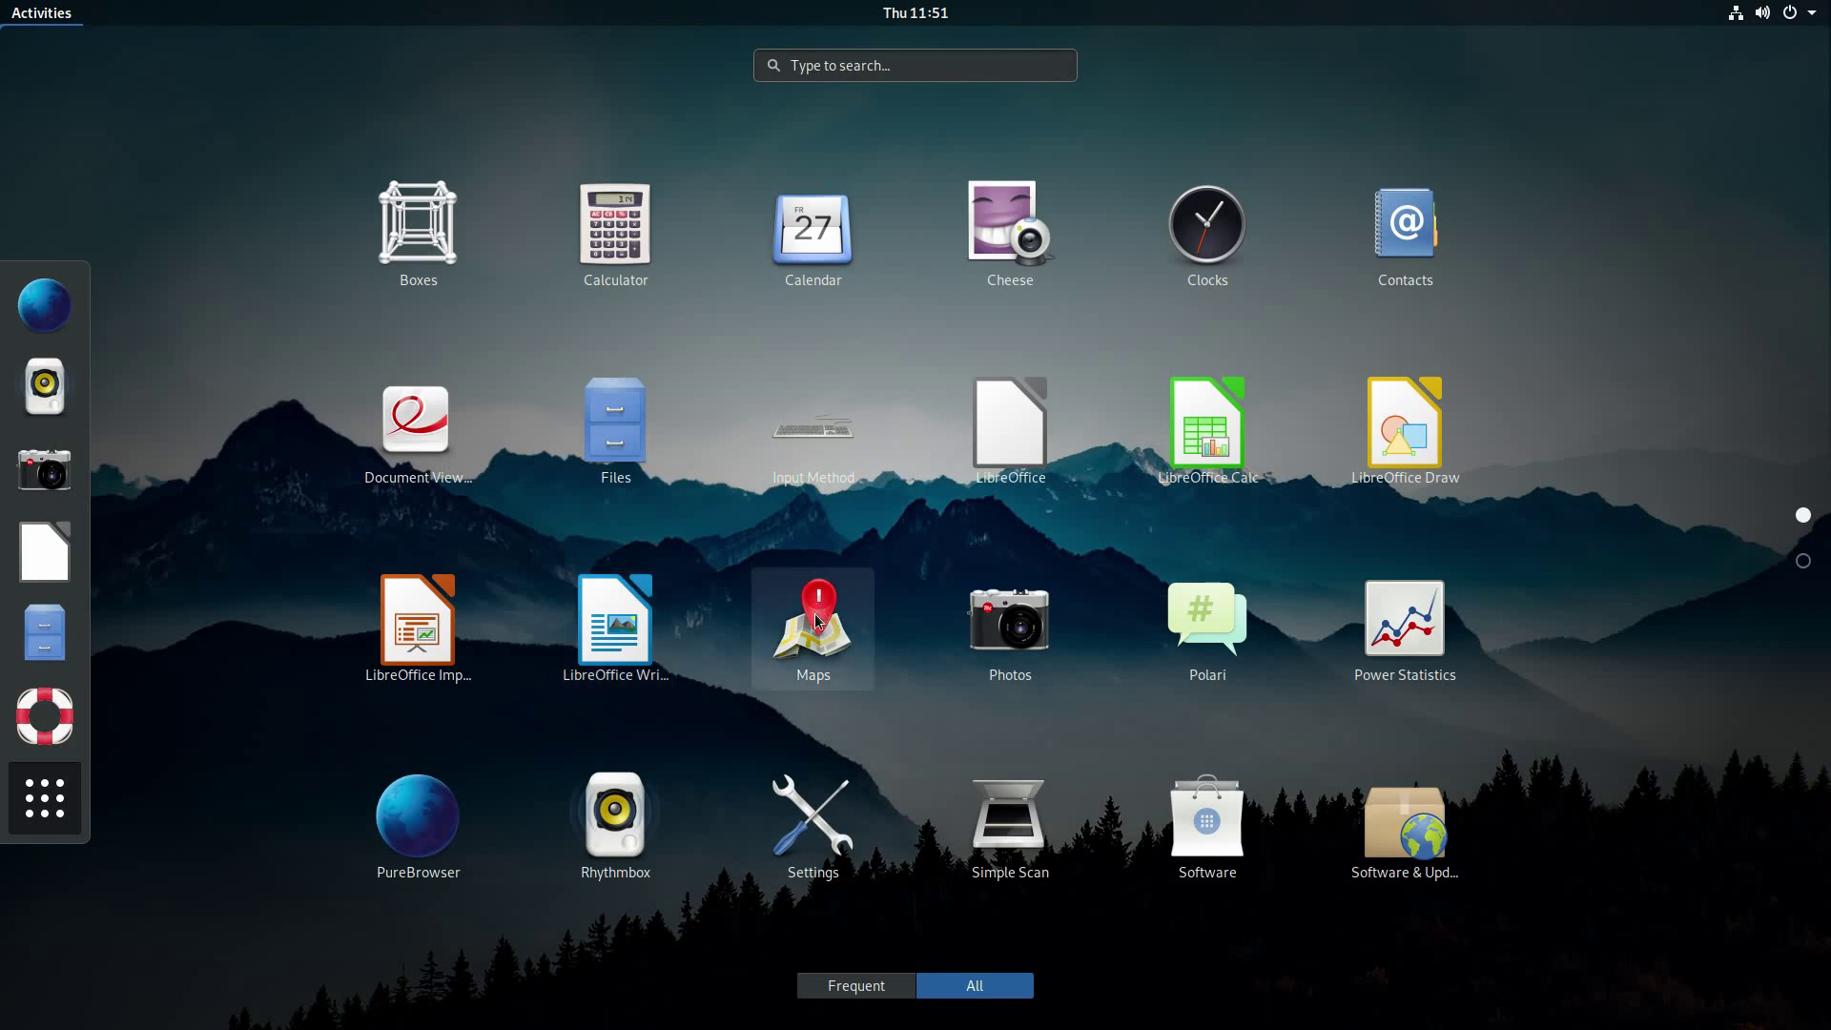
{"action": "scroll", "coordinate": [867, 752], "scroll_direction": "down", "scroll_amount": 1}
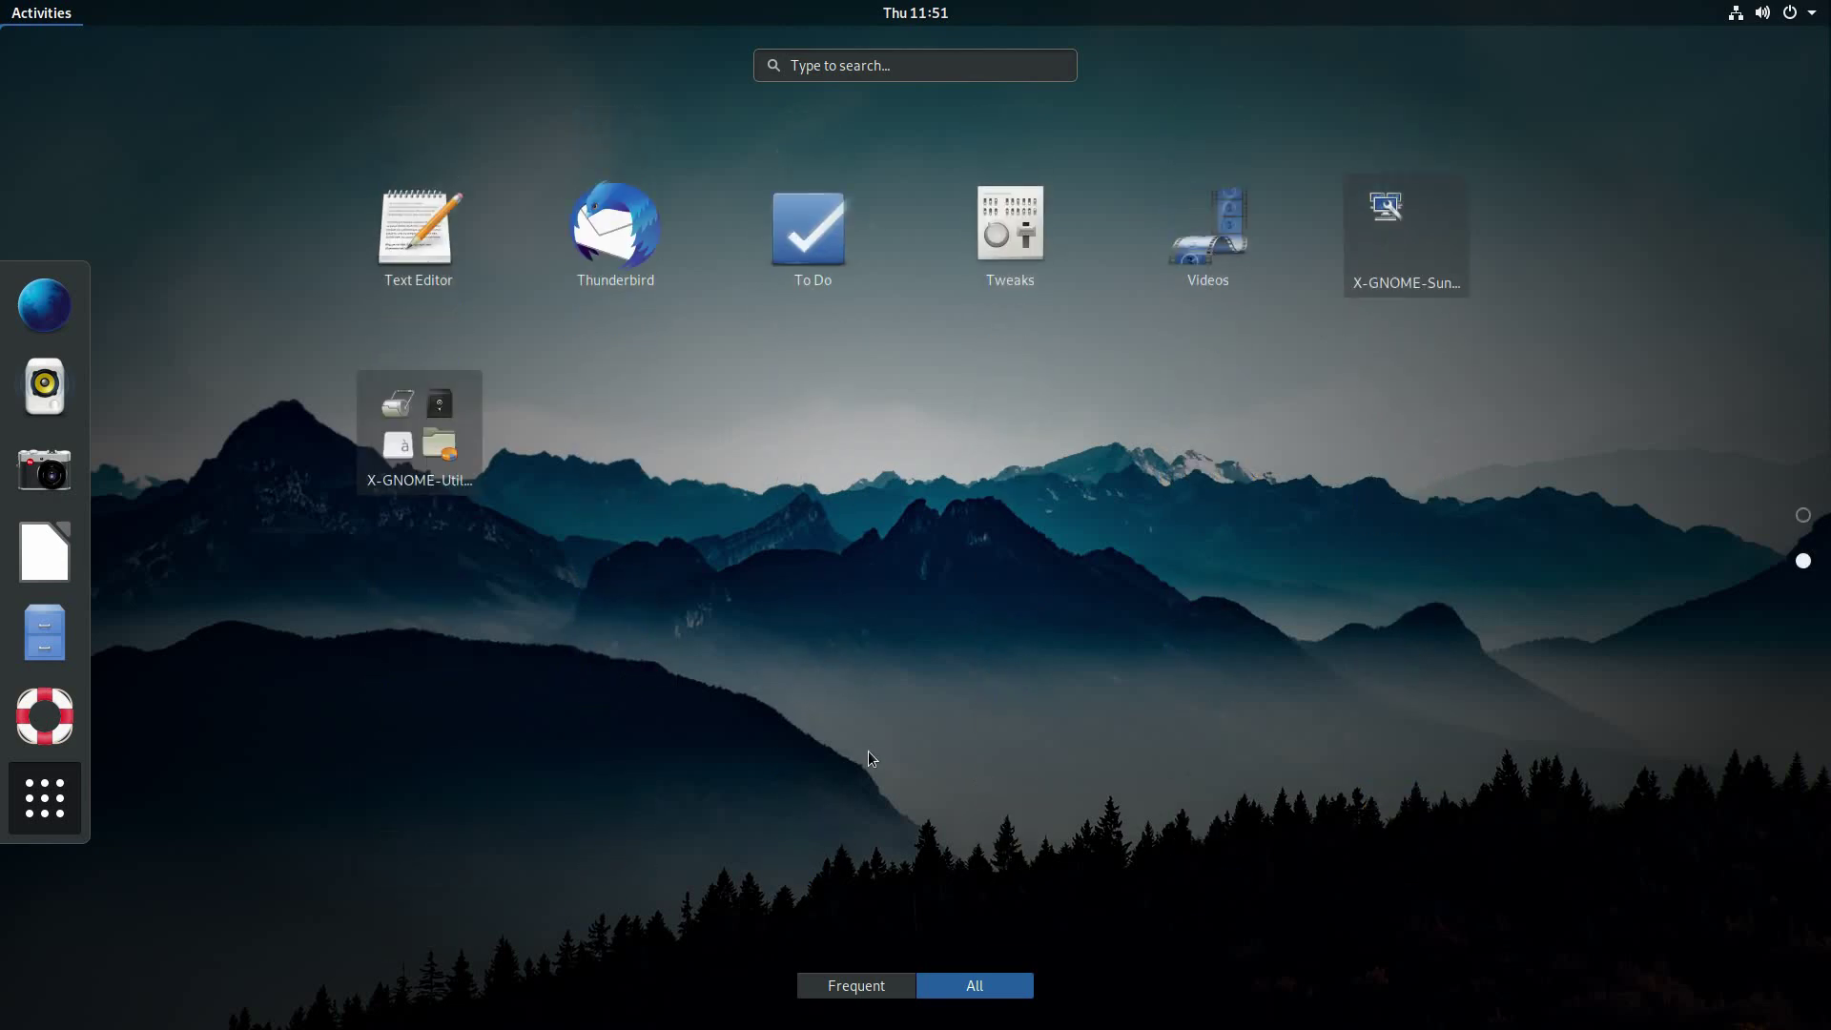
{"action": "scroll", "coordinate": [868, 752], "scroll_direction": "up", "scroll_amount": 1}
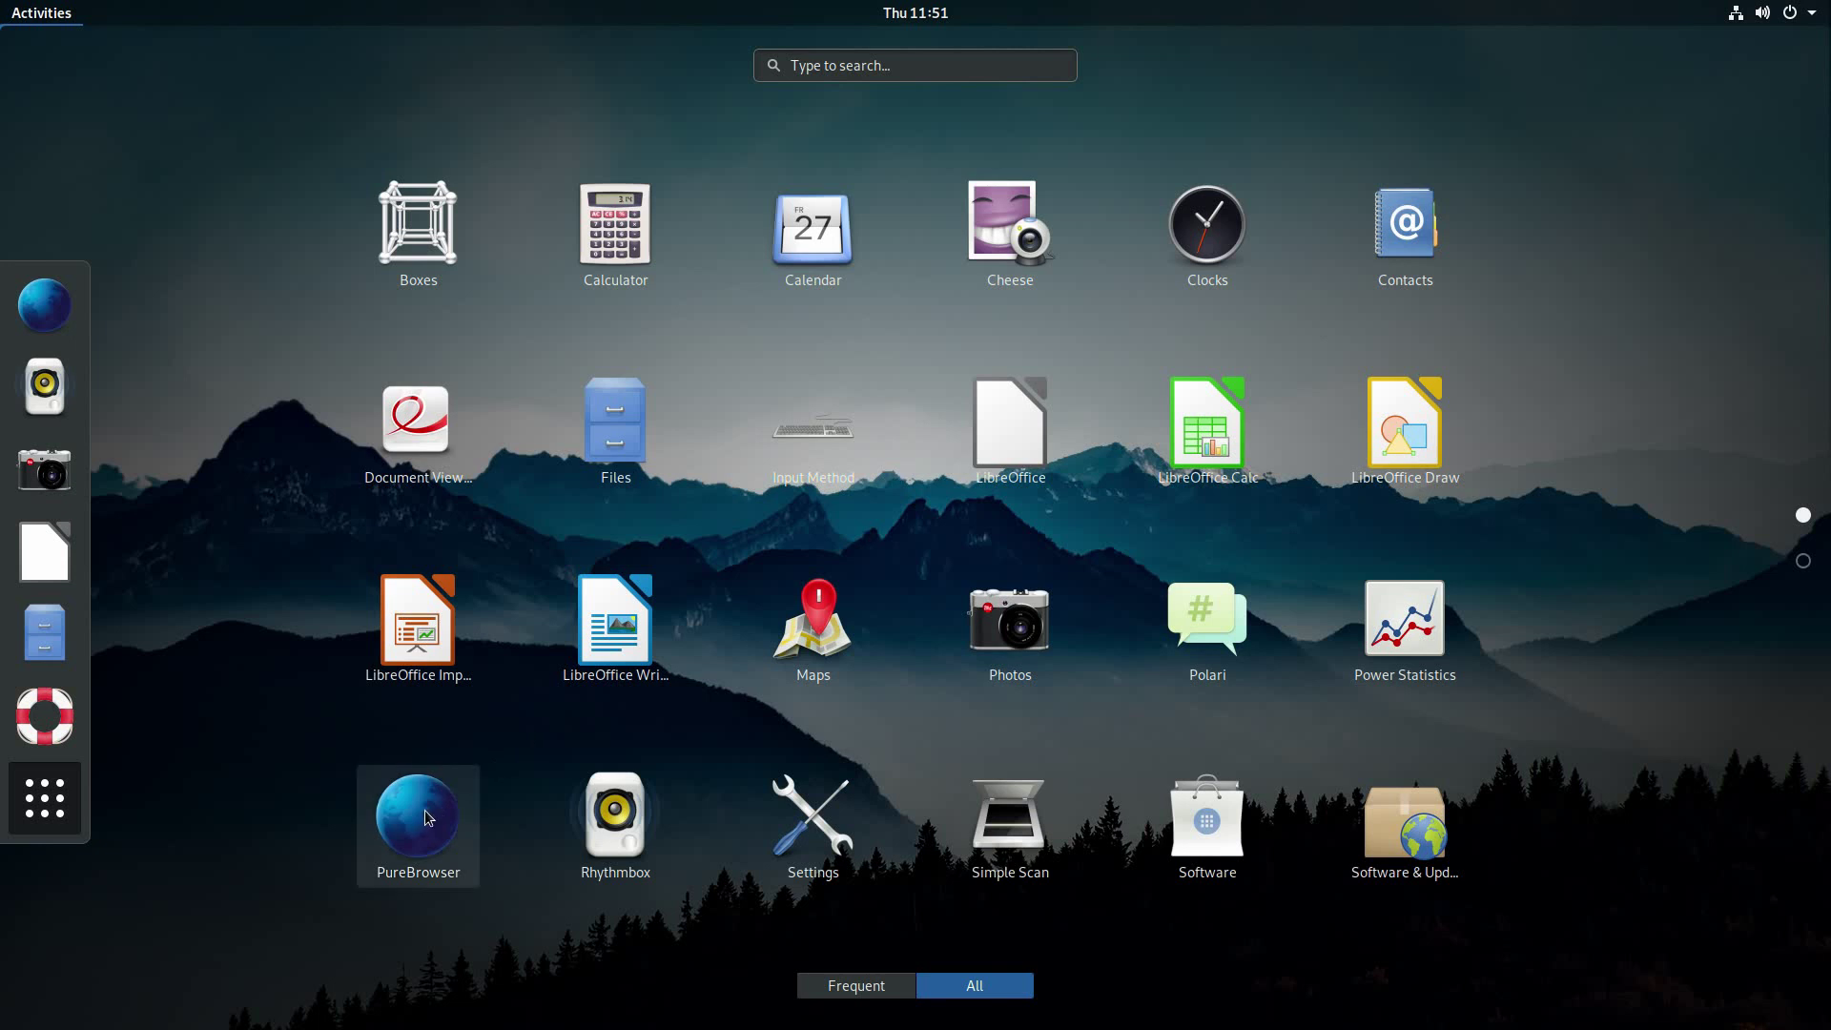
{"action": "scroll", "coordinate": [747, 609], "scroll_direction": "down", "scroll_amount": 1}
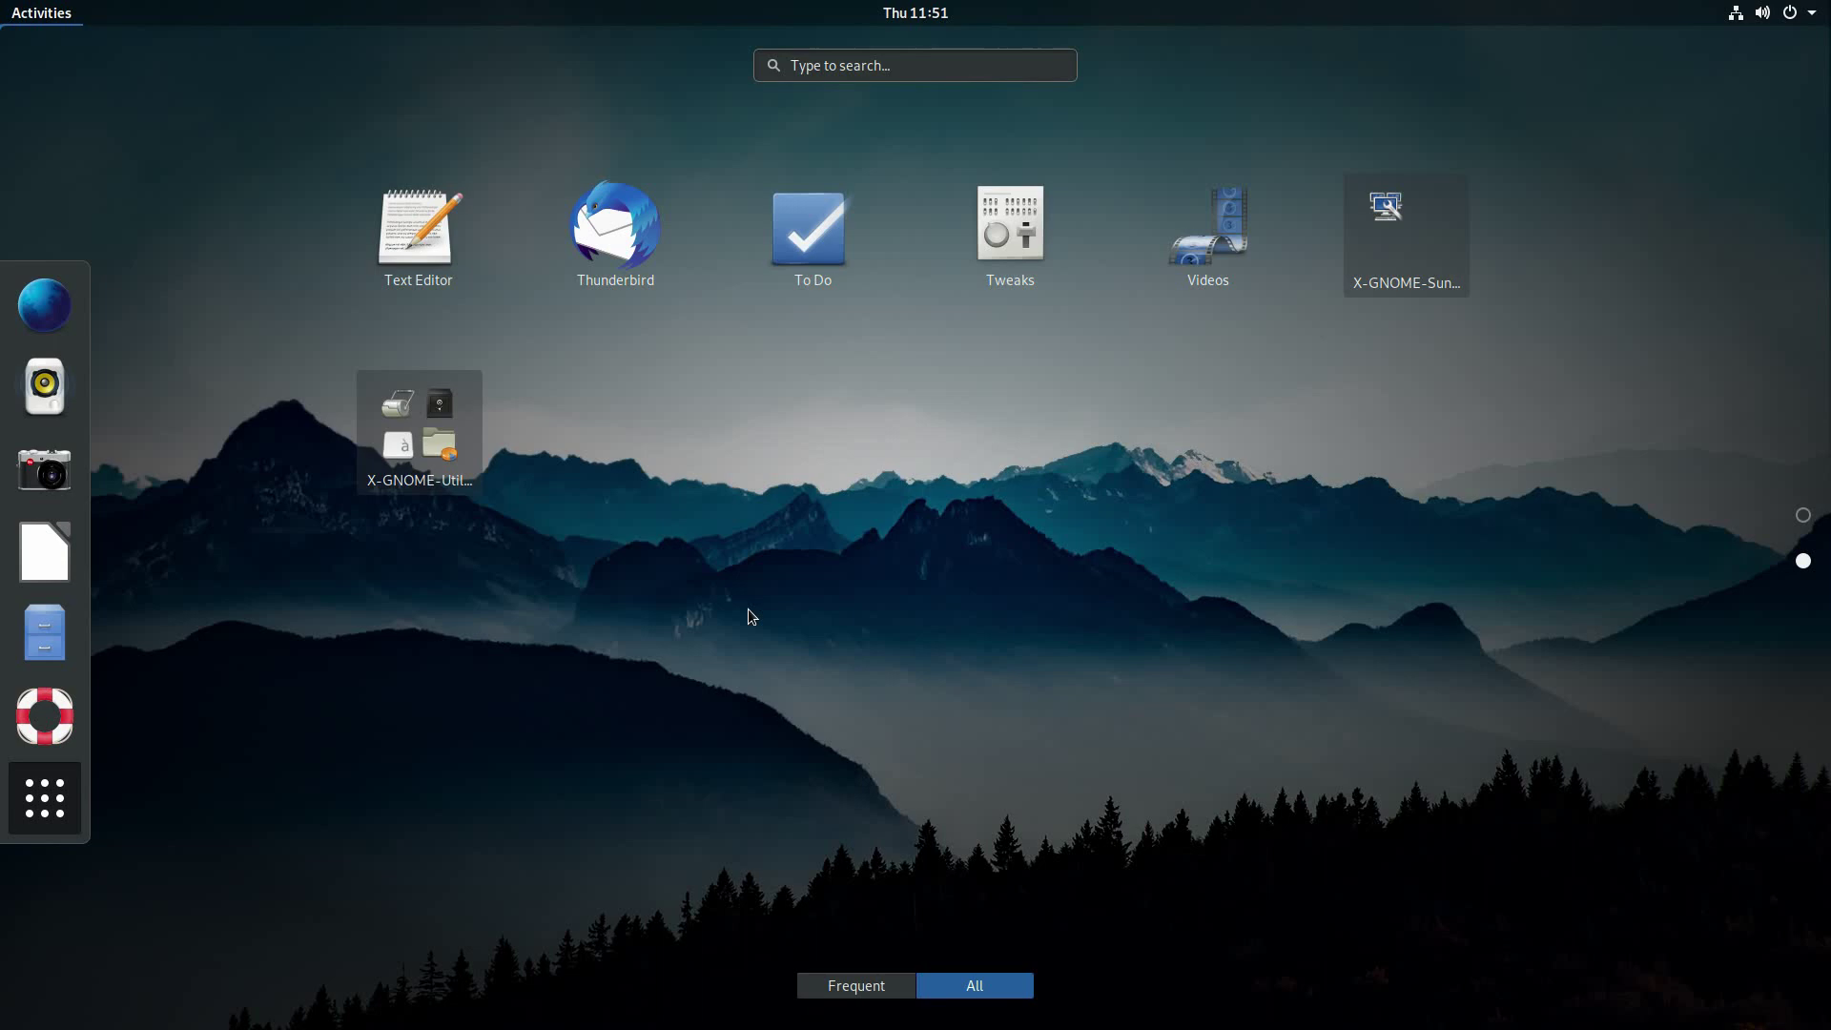
{"action": "scroll", "coordinate": [748, 609], "scroll_direction": "up", "scroll_amount": 1}
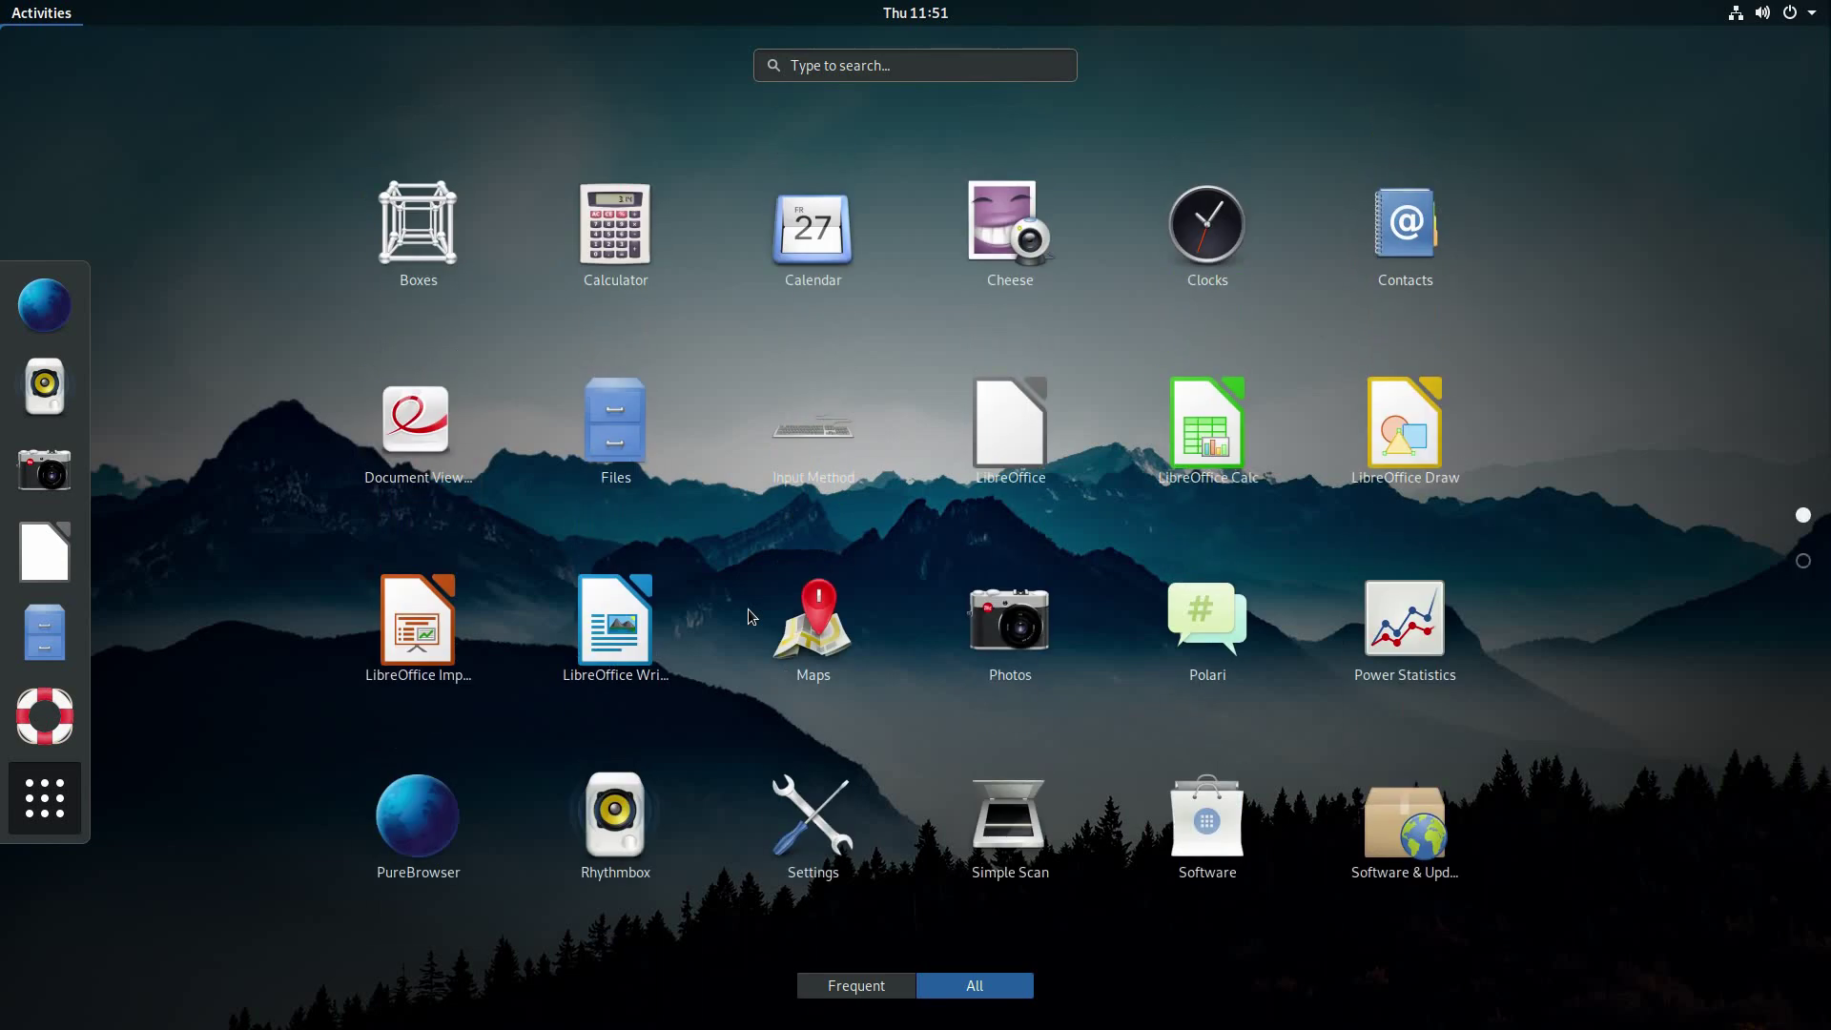
Step: Open GNOME Software and check the Updates list before returning to the featured apps
{"action": "left_click", "coordinate": [1213, 826]}
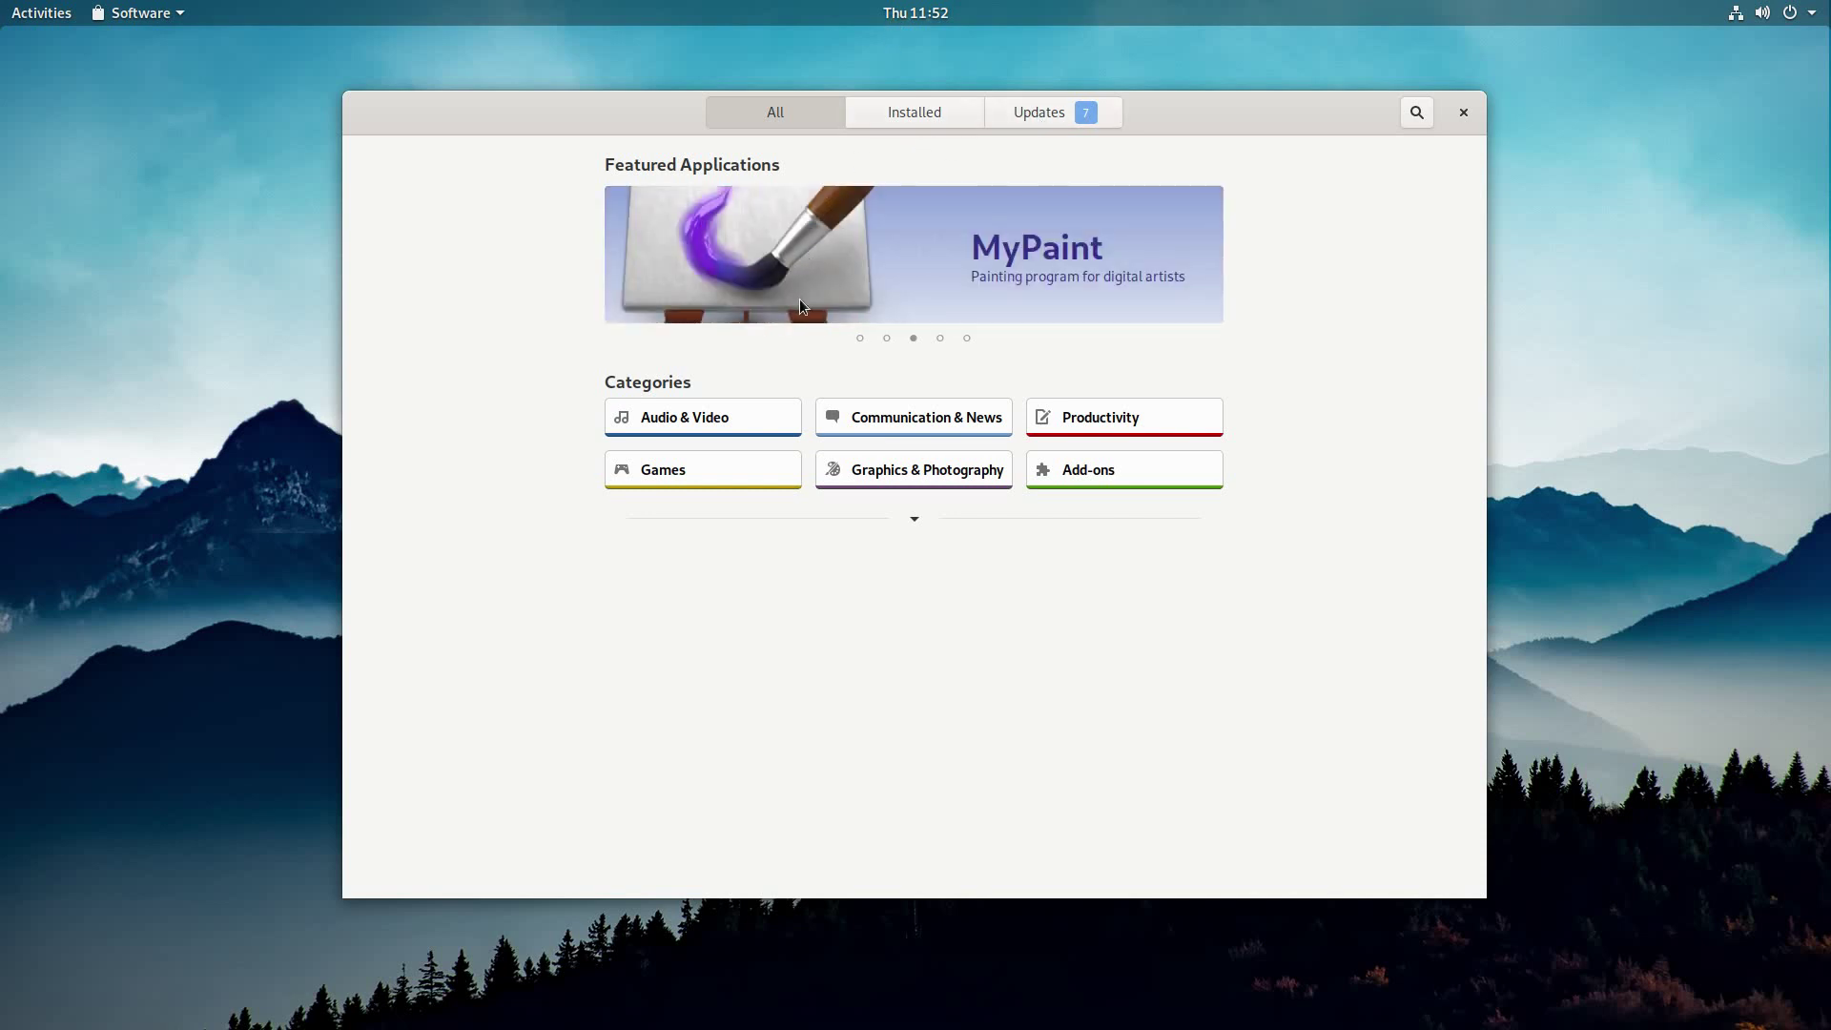
{"action": "left_click", "coordinate": [1067, 111]}
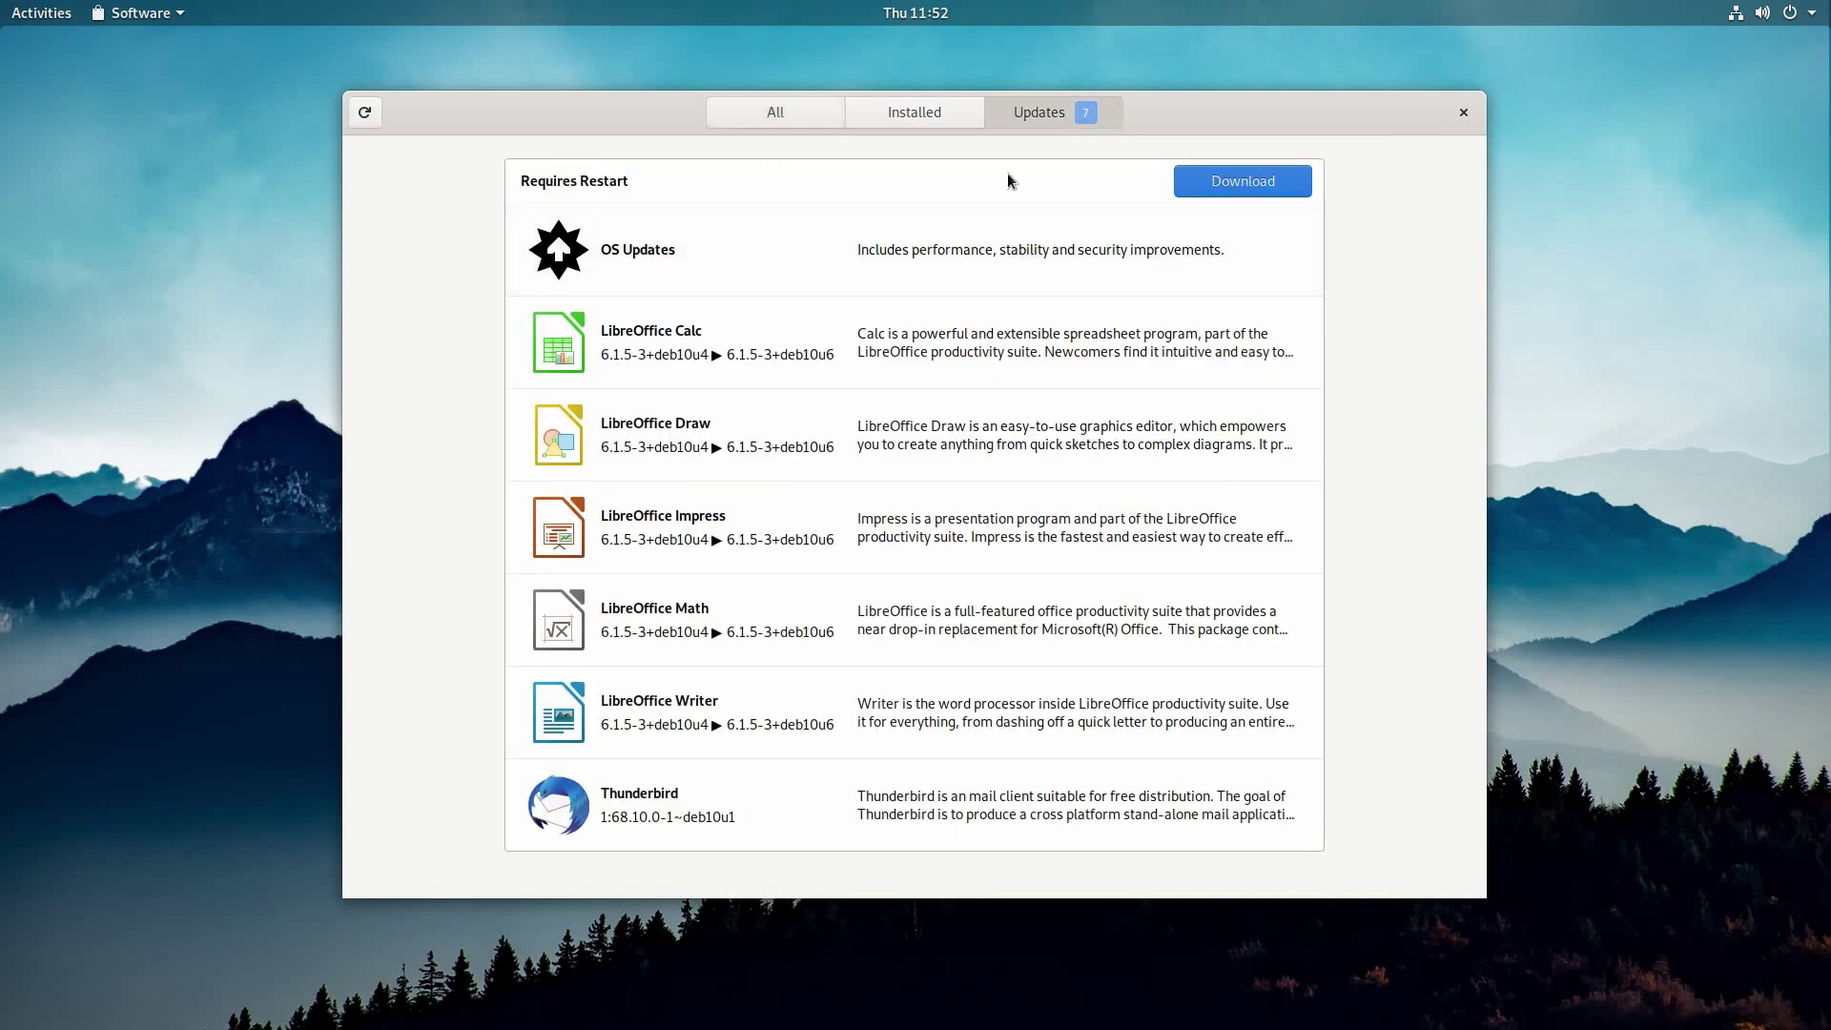
{"action": "left_click", "coordinate": [772, 123]}
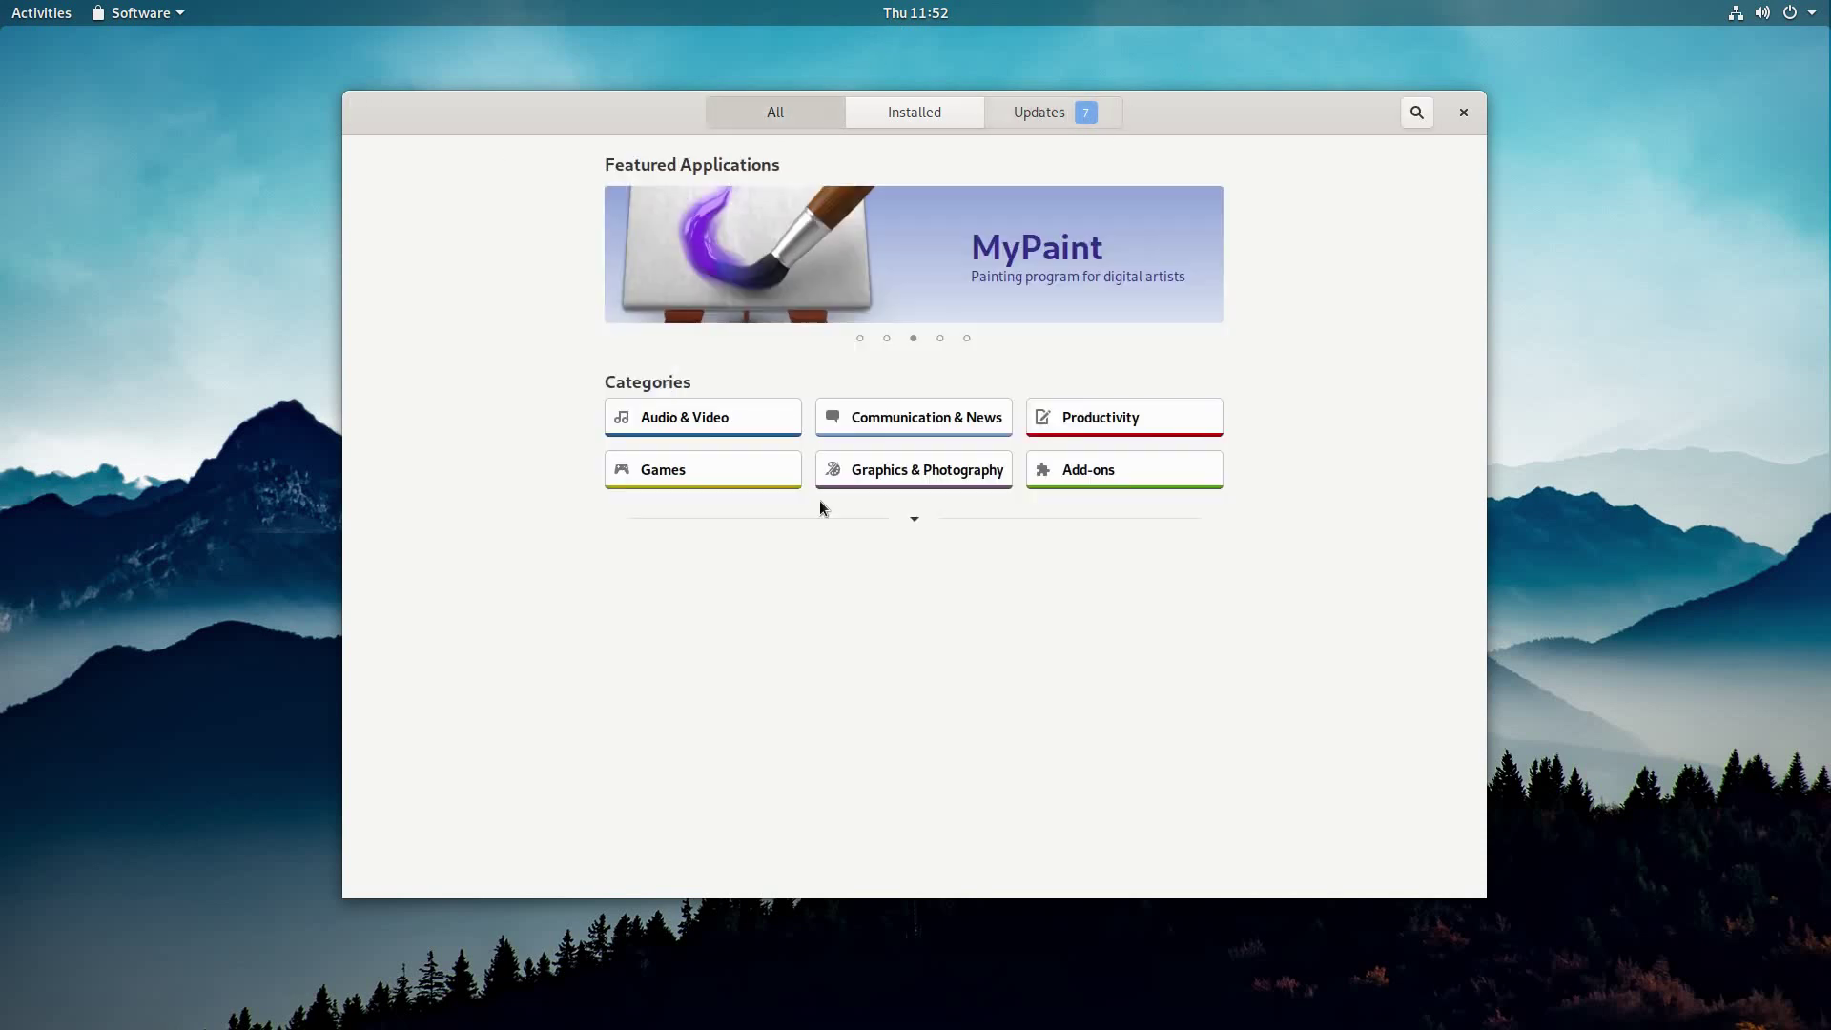
Step: Browse the apps in the Communication & News category
{"action": "left_click", "coordinate": [871, 425]}
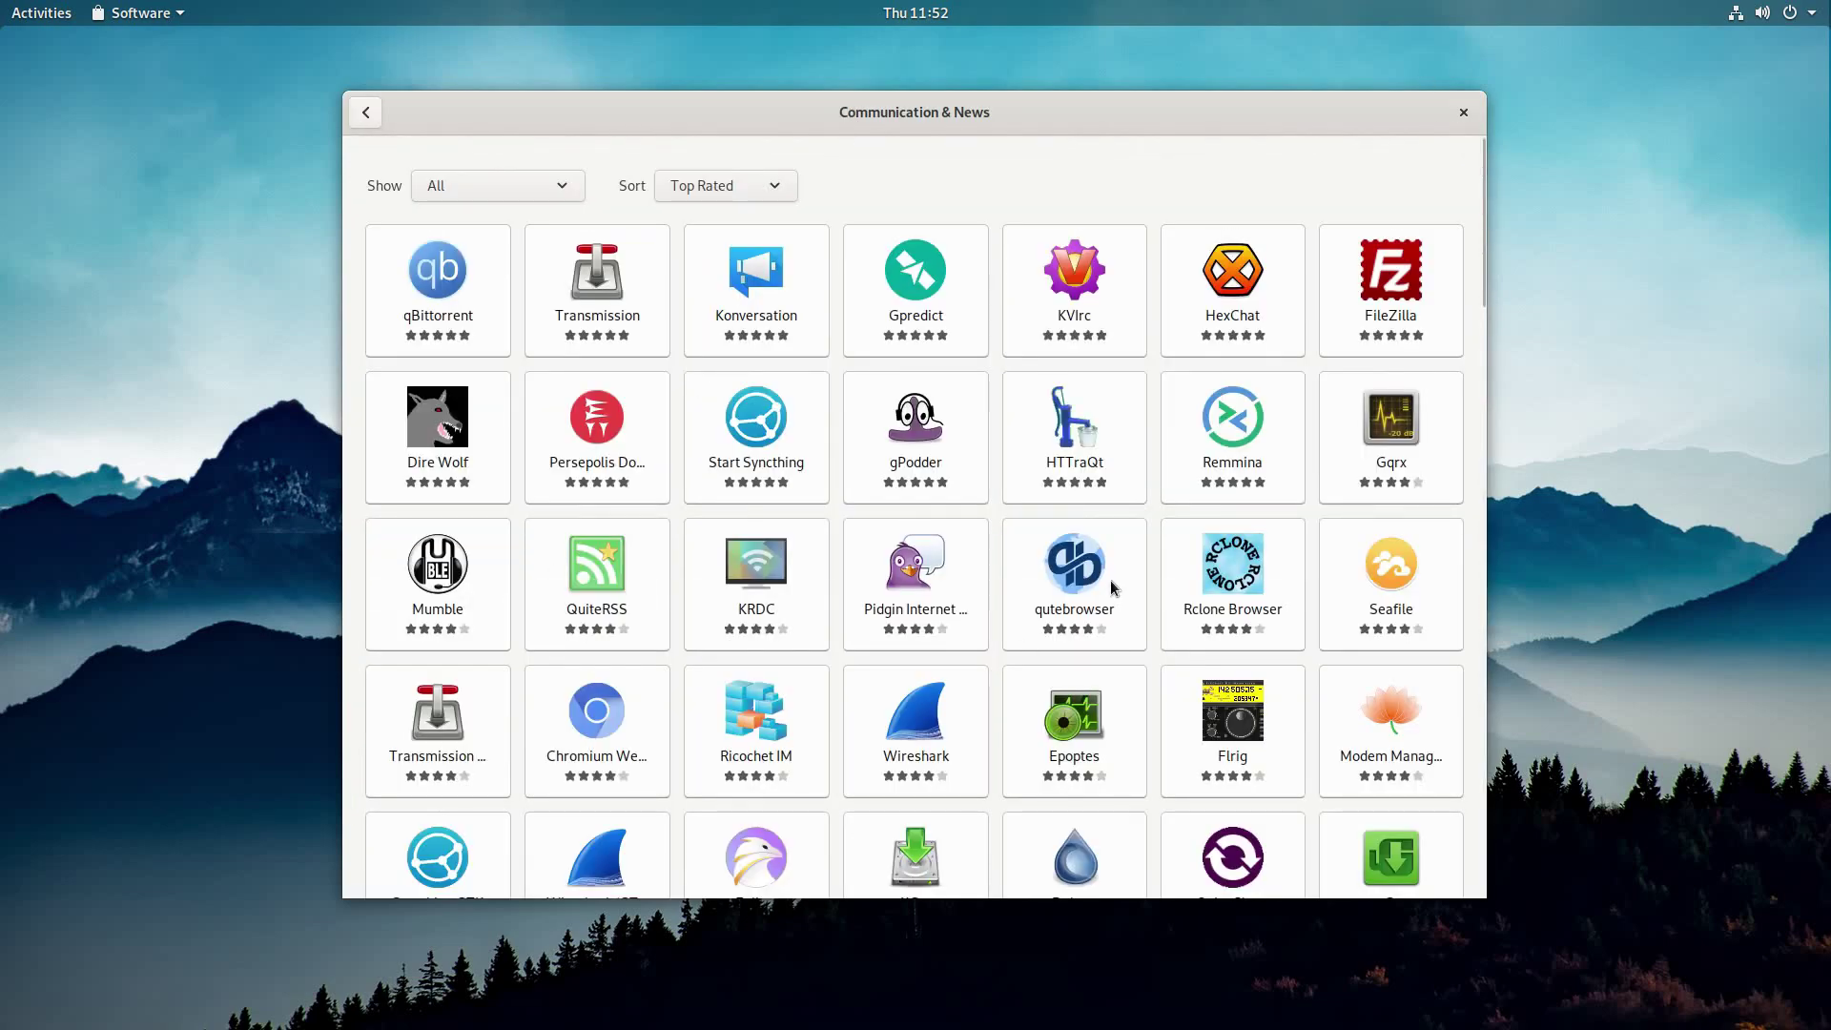
{"action": "scroll", "coordinate": [1013, 649], "scroll_direction": "down", "scroll_amount": 3}
{"action": "scroll", "coordinate": [1013, 649], "scroll_direction": "up", "scroll_amount": 3}
{"action": "scroll", "coordinate": [1013, 648], "scroll_direction": "down", "scroll_amount": 5}
{"action": "scroll", "coordinate": [743, 497], "scroll_direction": "down", "scroll_amount": 10}
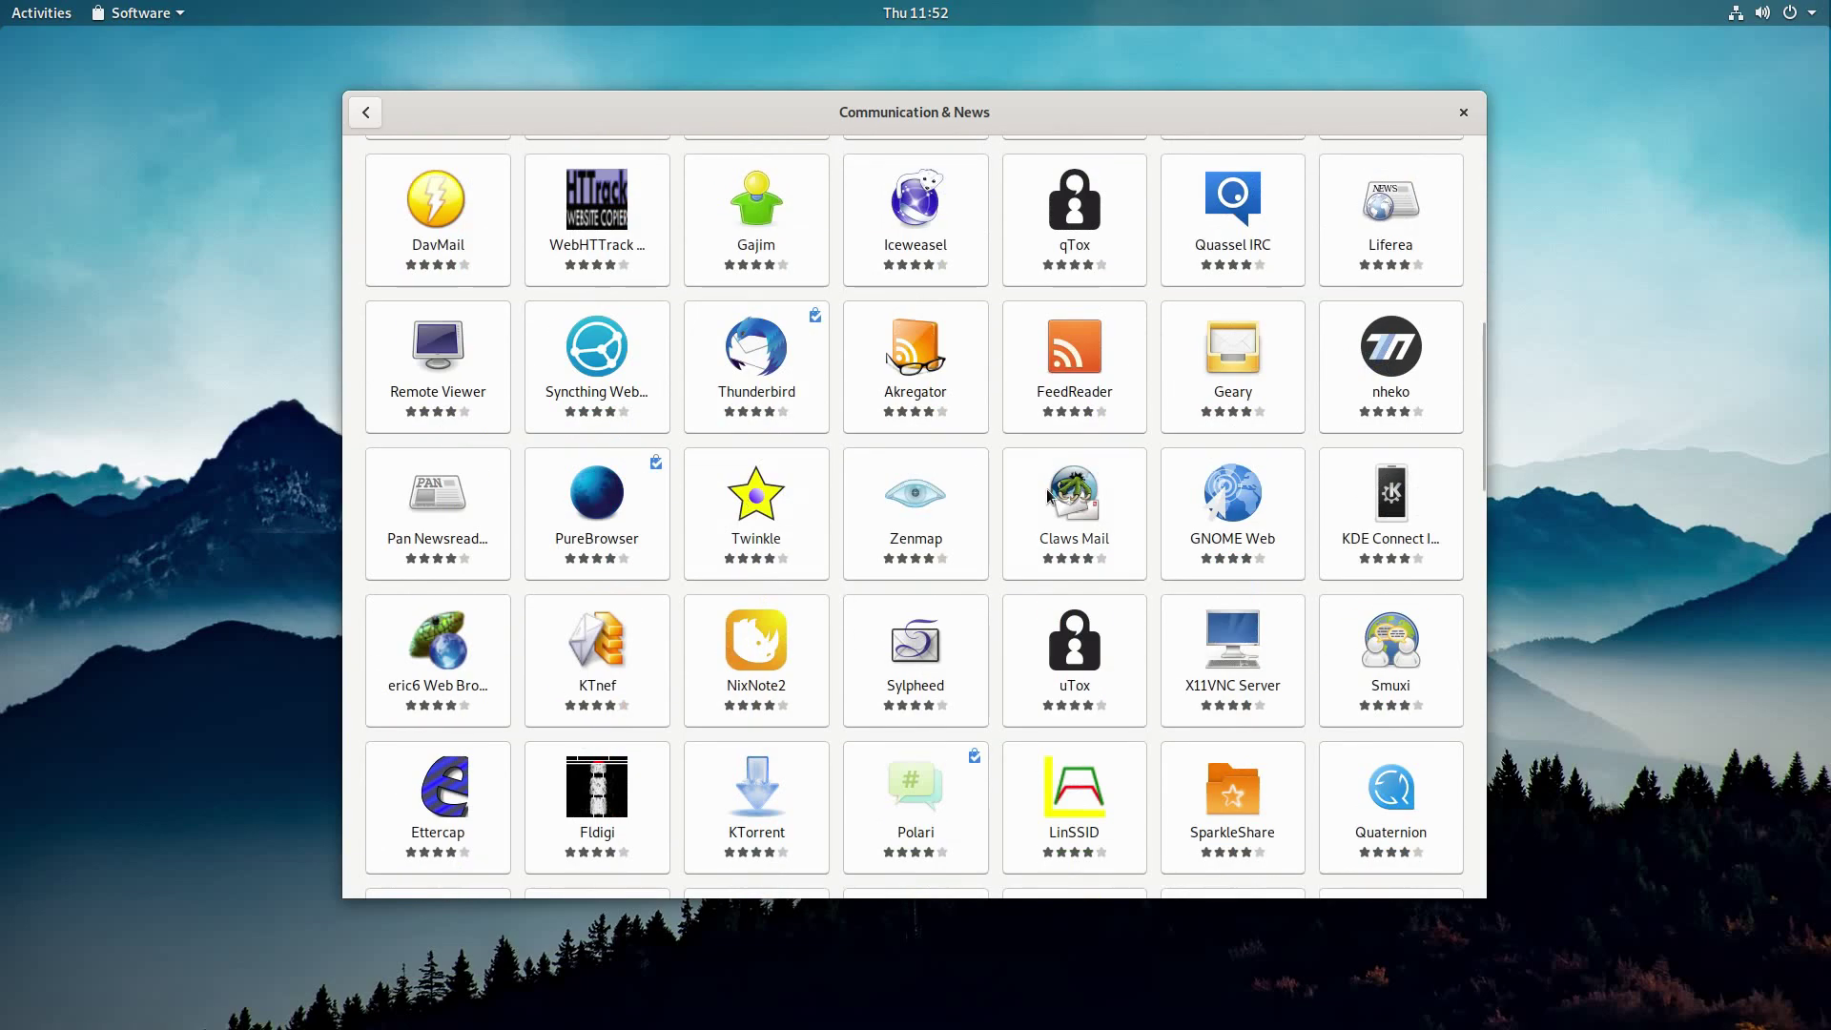
{"action": "scroll", "coordinate": [956, 516], "scroll_direction": "down", "scroll_amount": 3}
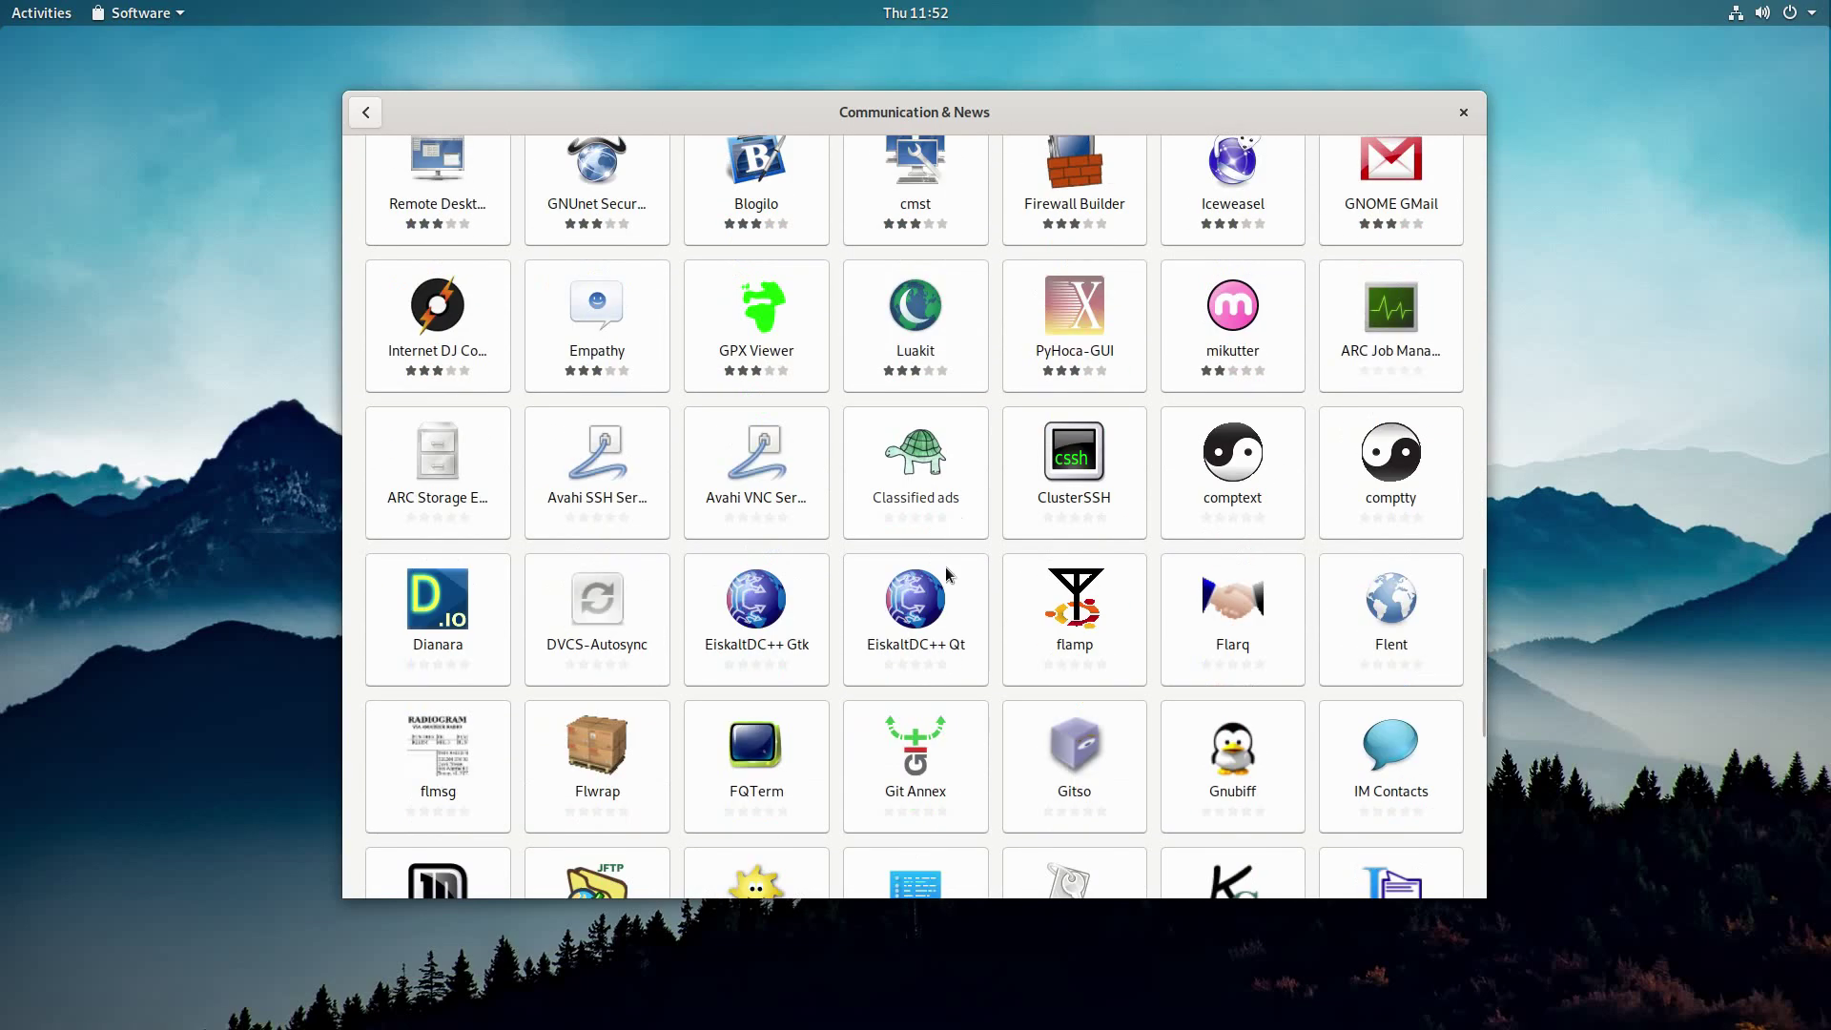
{"action": "scroll", "coordinate": [1157, 628], "scroll_direction": "down", "scroll_amount": 5}
{"action": "scroll", "coordinate": [1157, 633], "scroll_direction": "up", "scroll_amount": 5}
{"action": "scroll", "coordinate": [1155, 633], "scroll_direction": "up", "scroll_amount": 15}
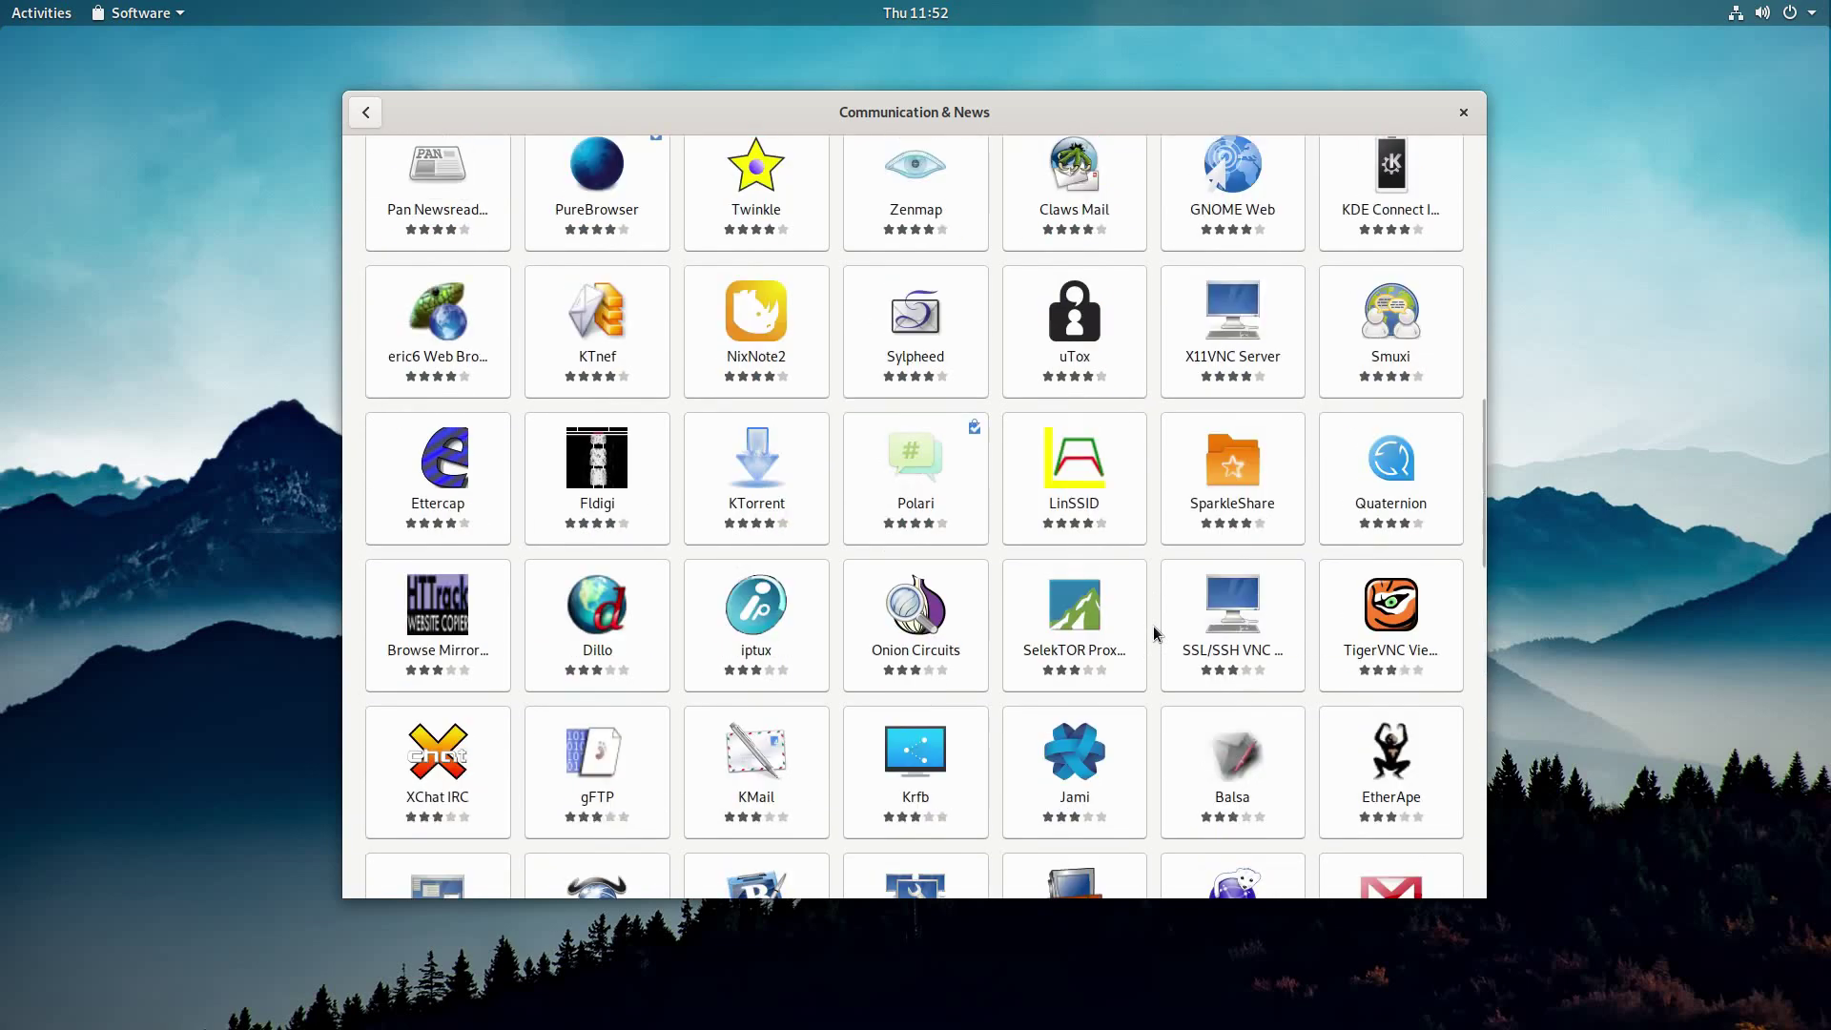
{"action": "scroll", "coordinate": [1023, 626], "scroll_direction": "up", "scroll_amount": 2}
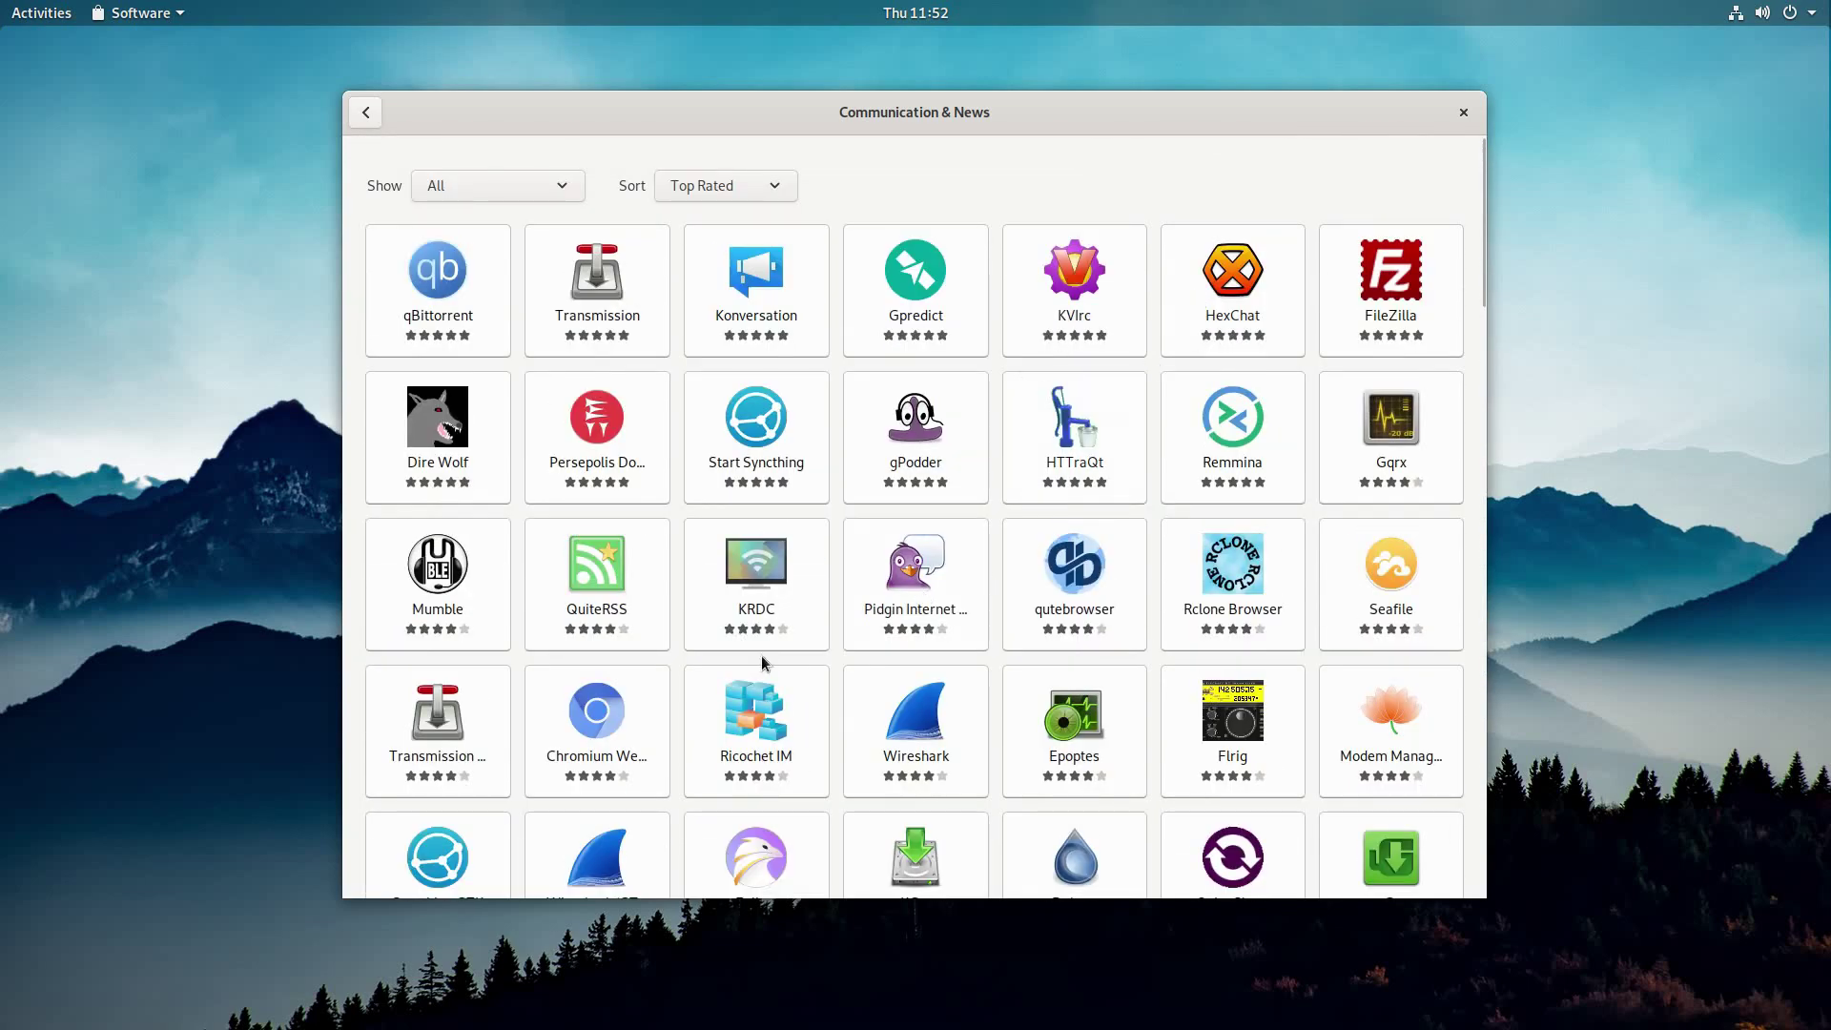
Step: View Chromium Web Browser's details and reviews, then close GNOME Software
{"action": "left_click", "coordinate": [573, 746]}
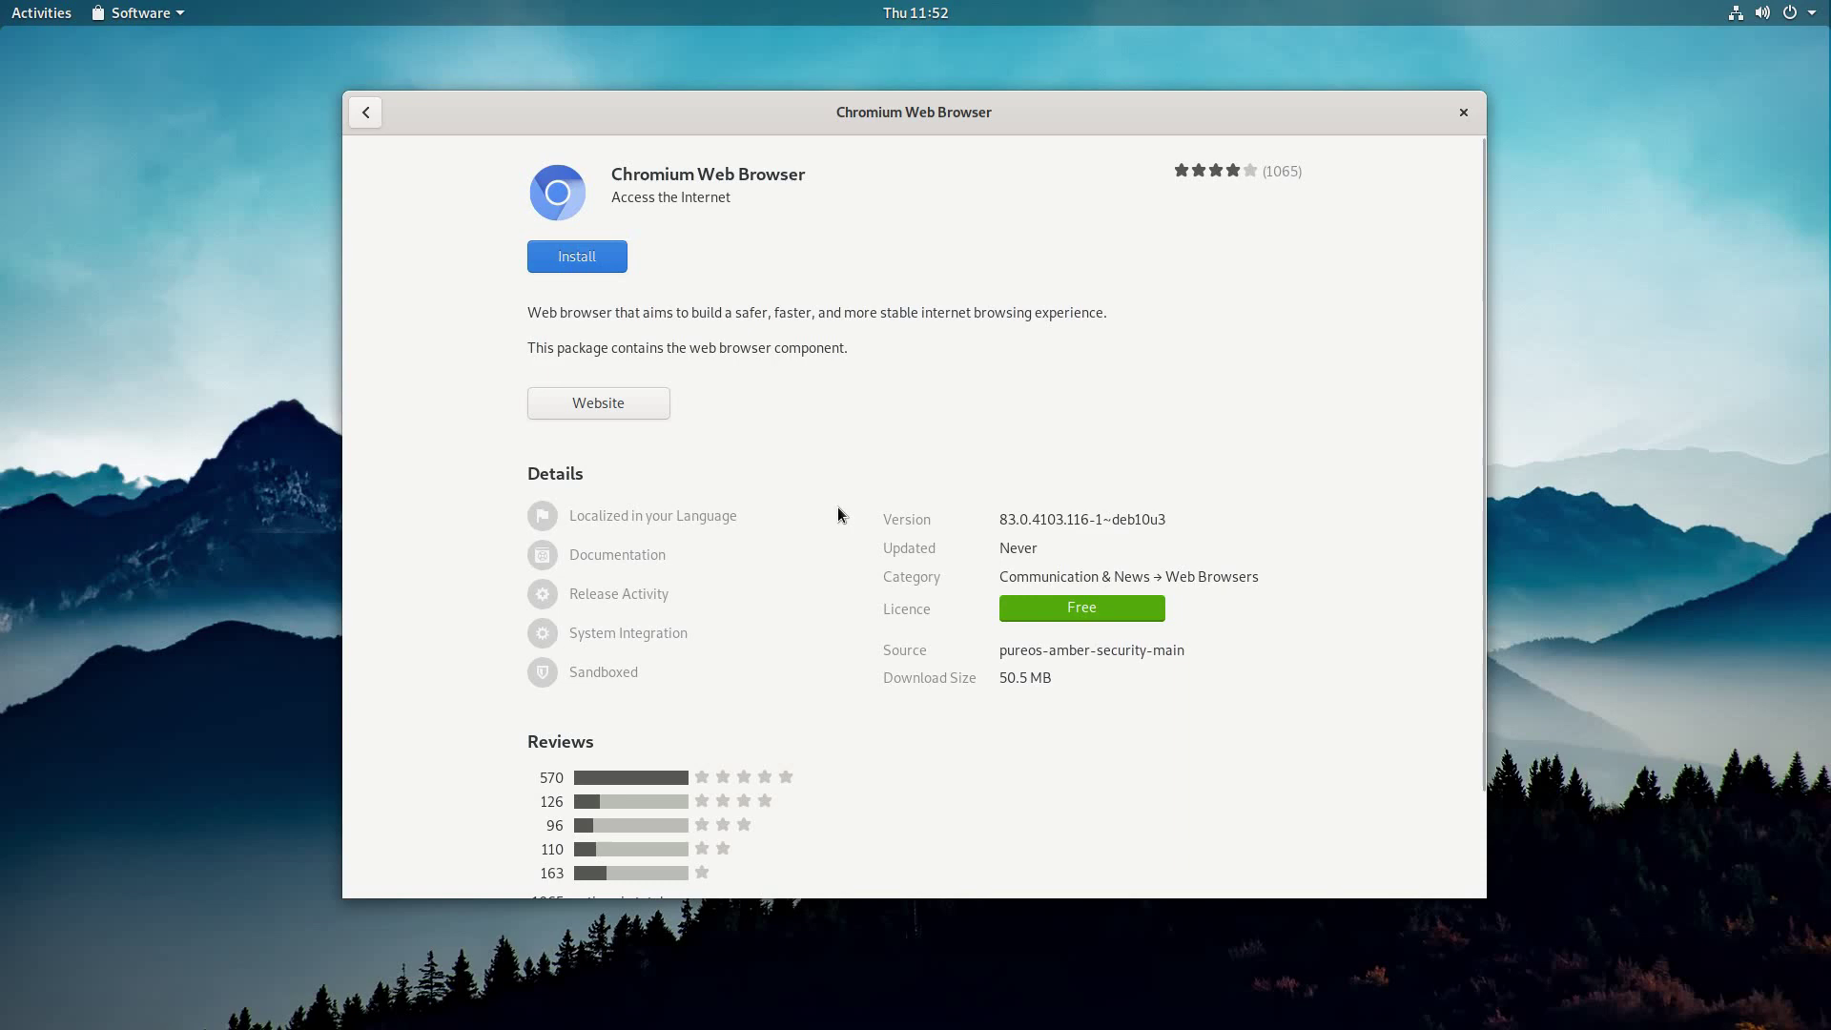
{"action": "left_click", "coordinate": [998, 652]}
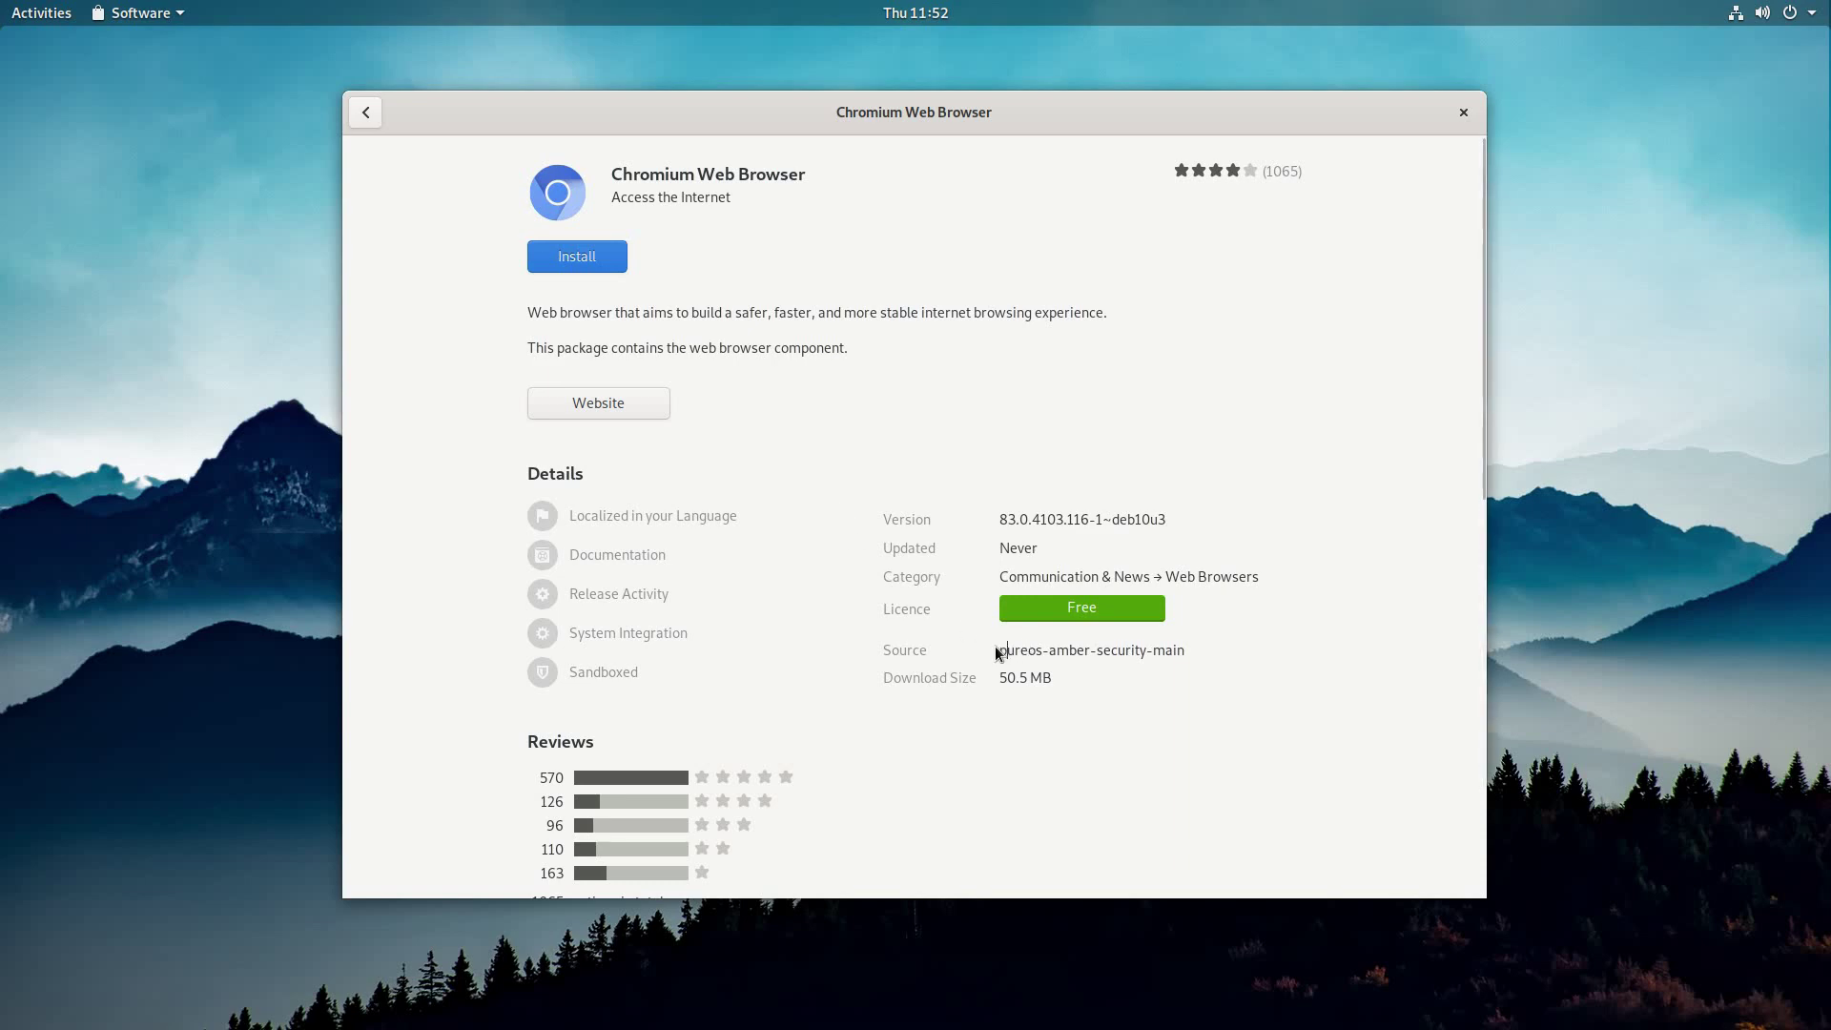
{"action": "scroll", "coordinate": [1125, 603], "scroll_direction": "down", "scroll_amount": 3}
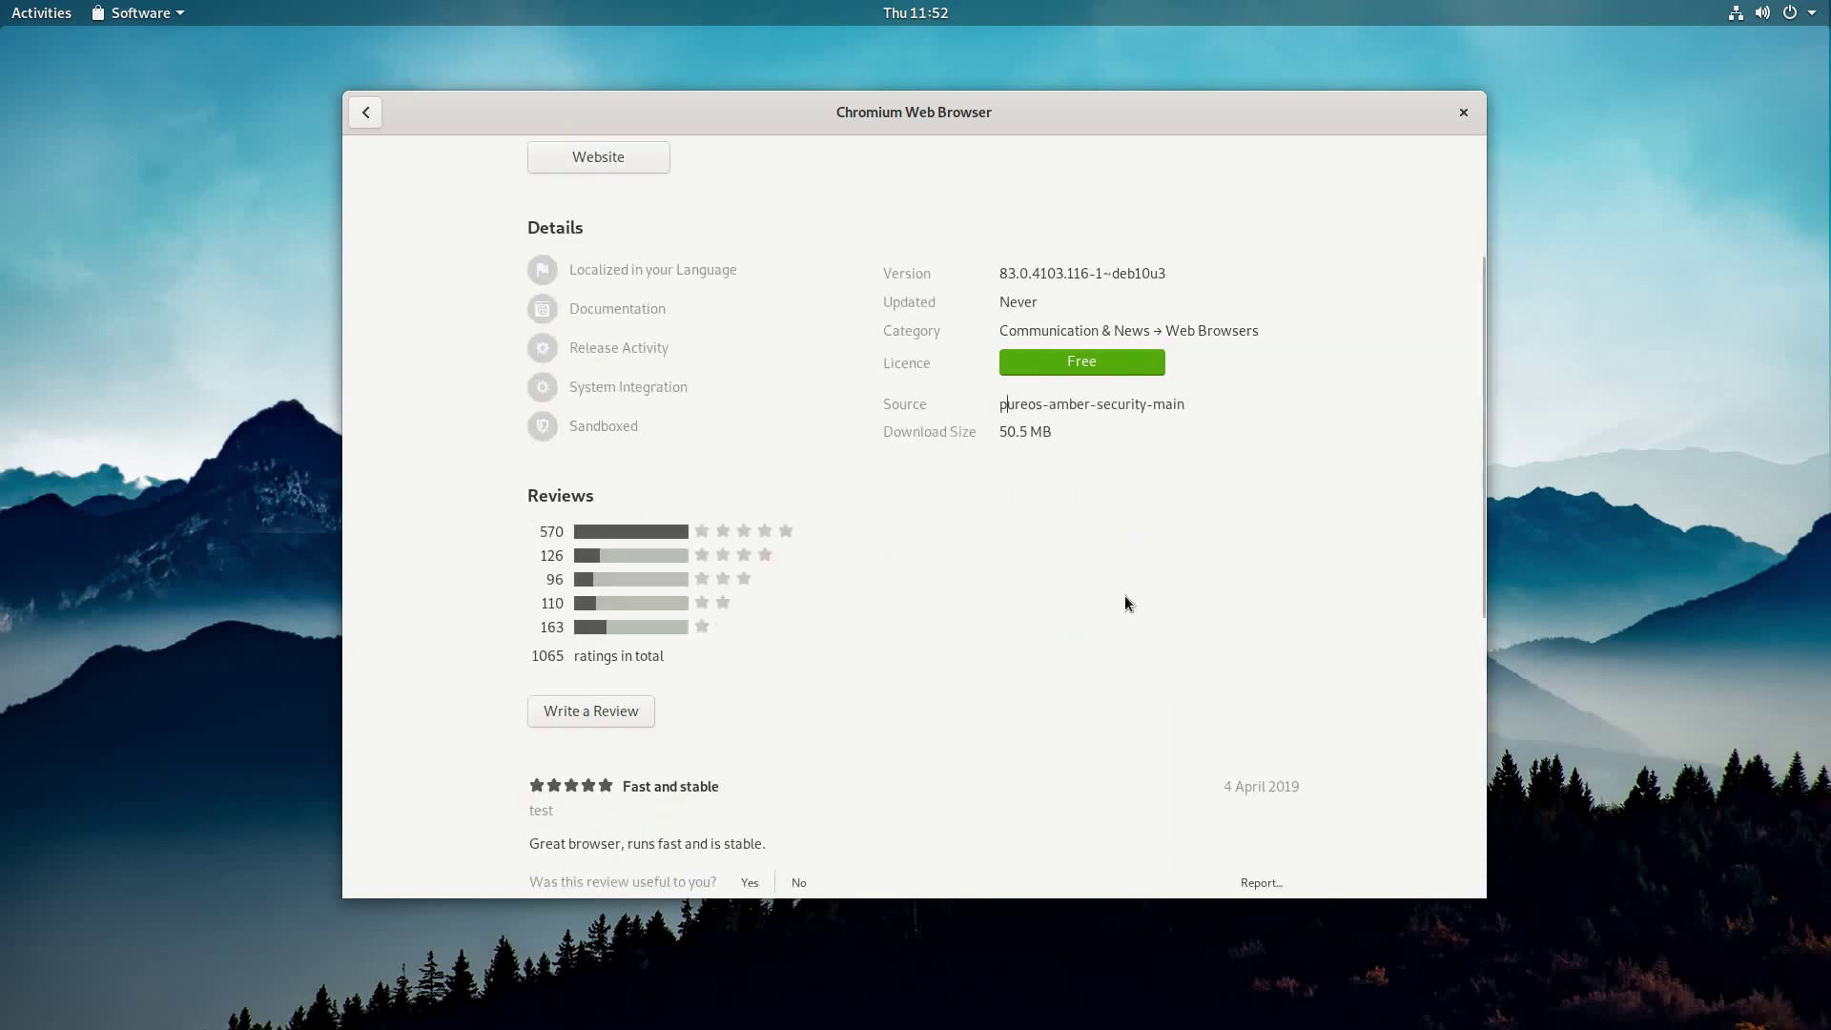
{"action": "scroll", "coordinate": [1125, 603], "scroll_direction": "down", "scroll_amount": 5}
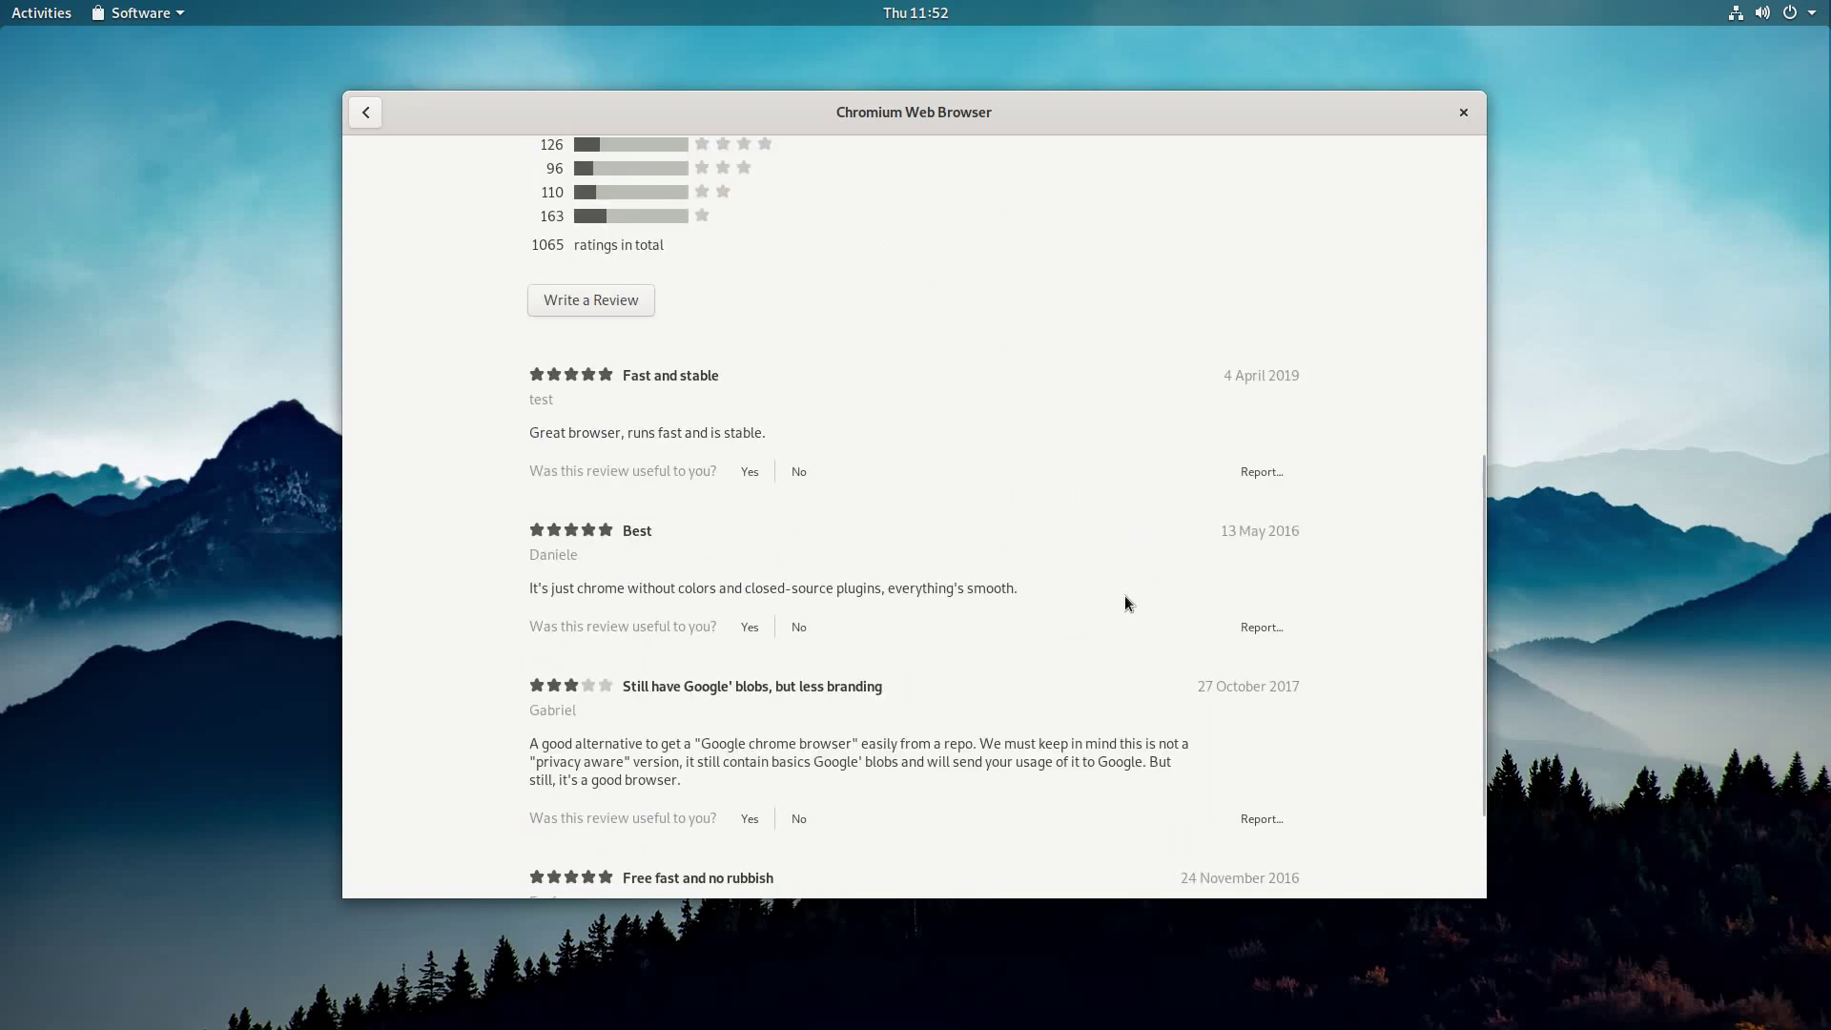
{"action": "left_click", "coordinate": [1463, 113]}
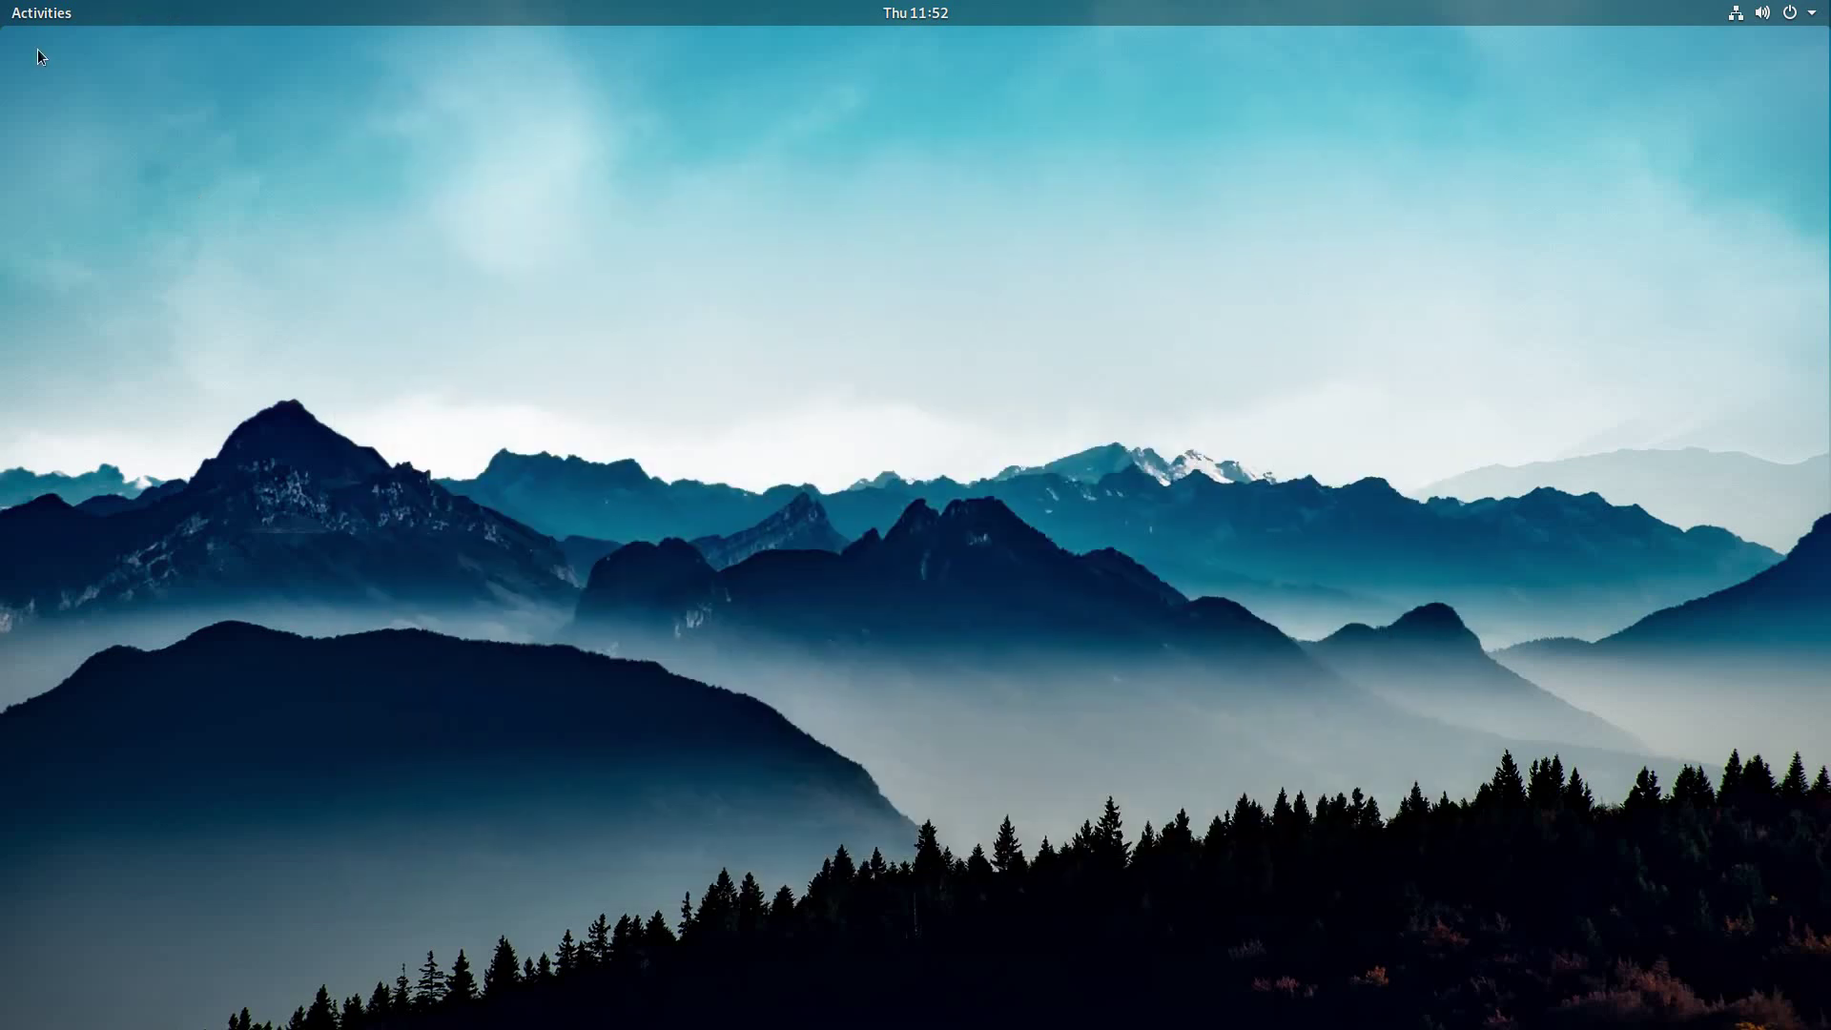
Step: Launch PureBrowser from the Show Applications grid
{"action": "left_click", "coordinate": [31, 19]}
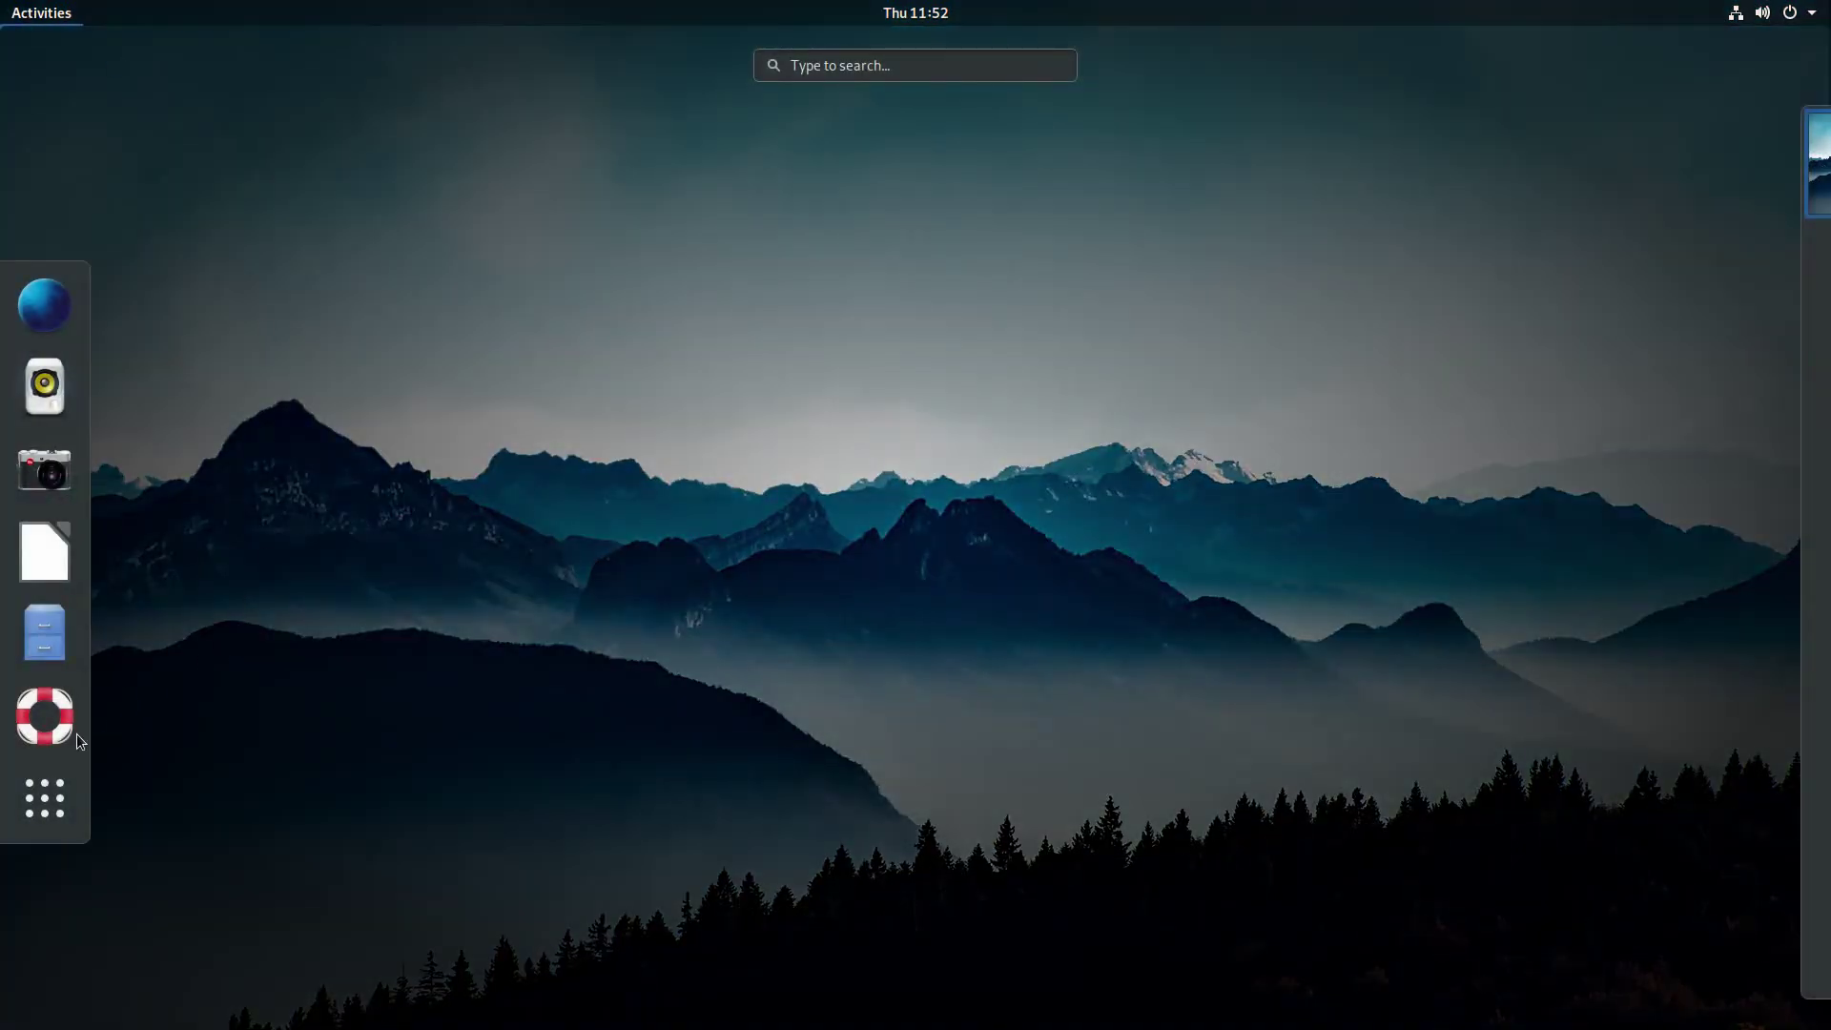
{"action": "left_click", "coordinate": [53, 813]}
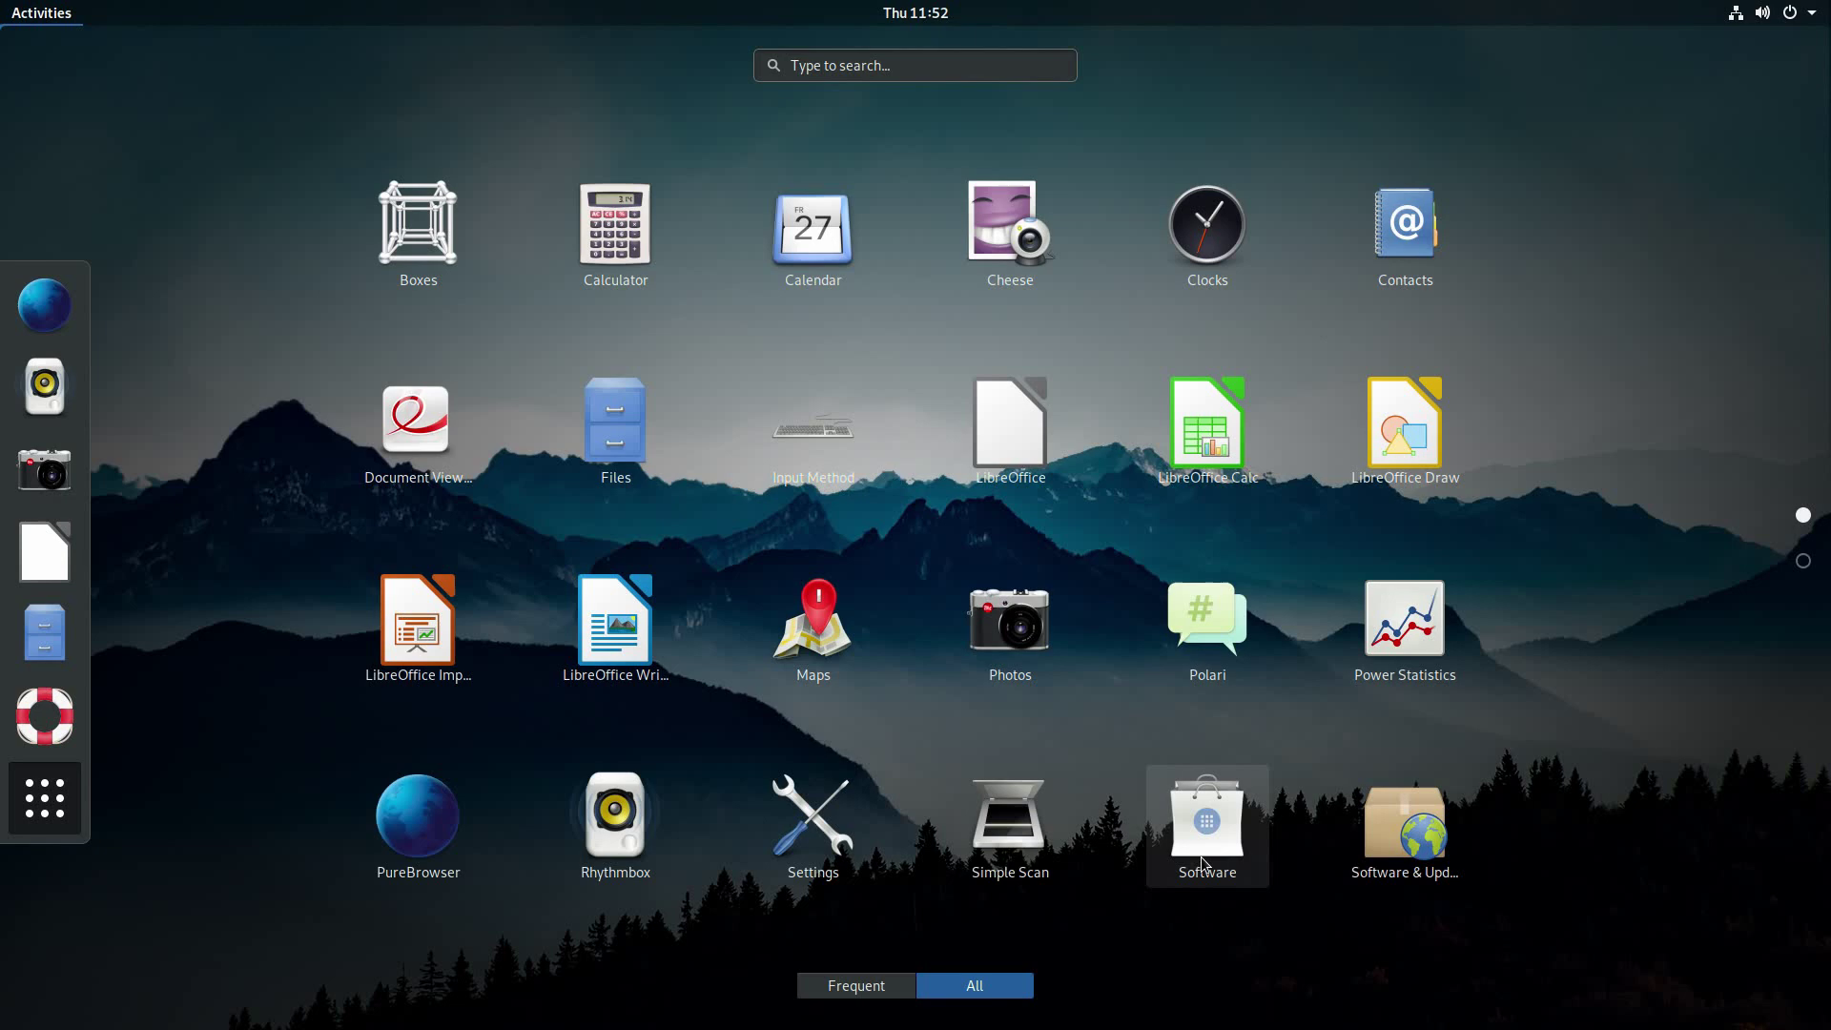
{"action": "left_click", "coordinate": [443, 839]}
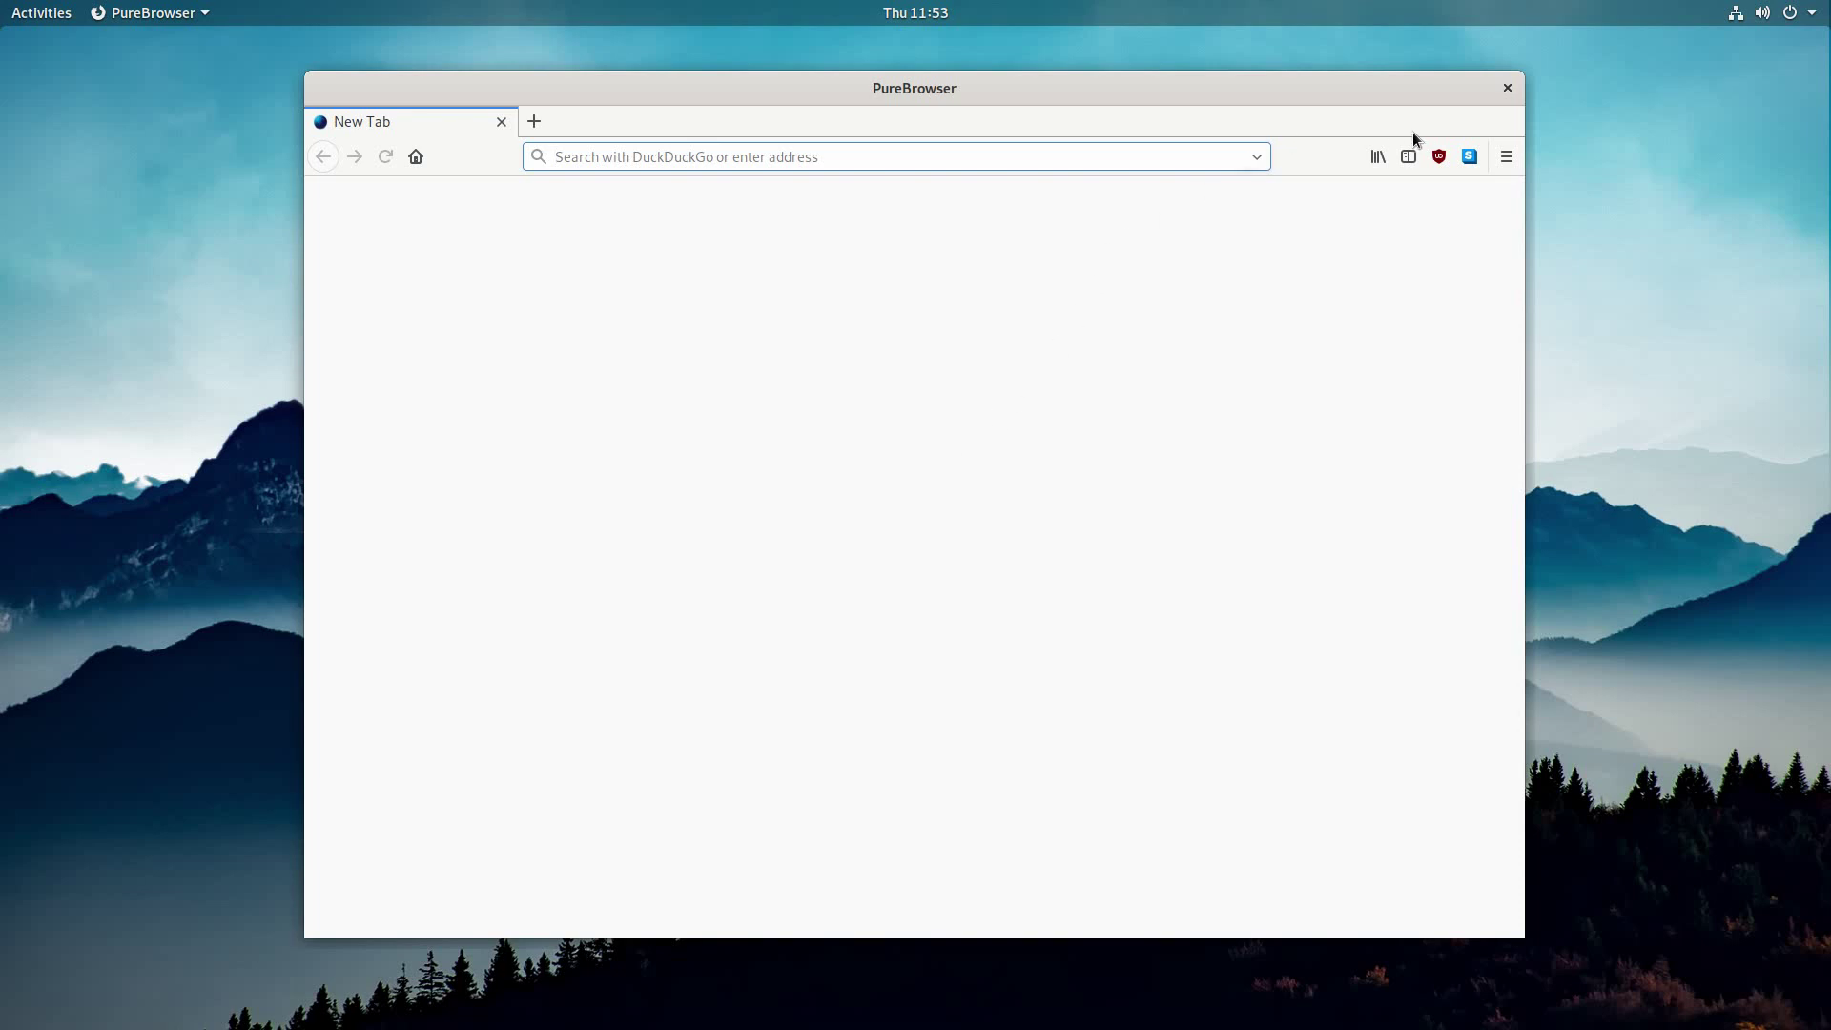
{"action": "left_click", "coordinate": [1441, 151]}
{"action": "left_click", "coordinate": [1460, 150]}
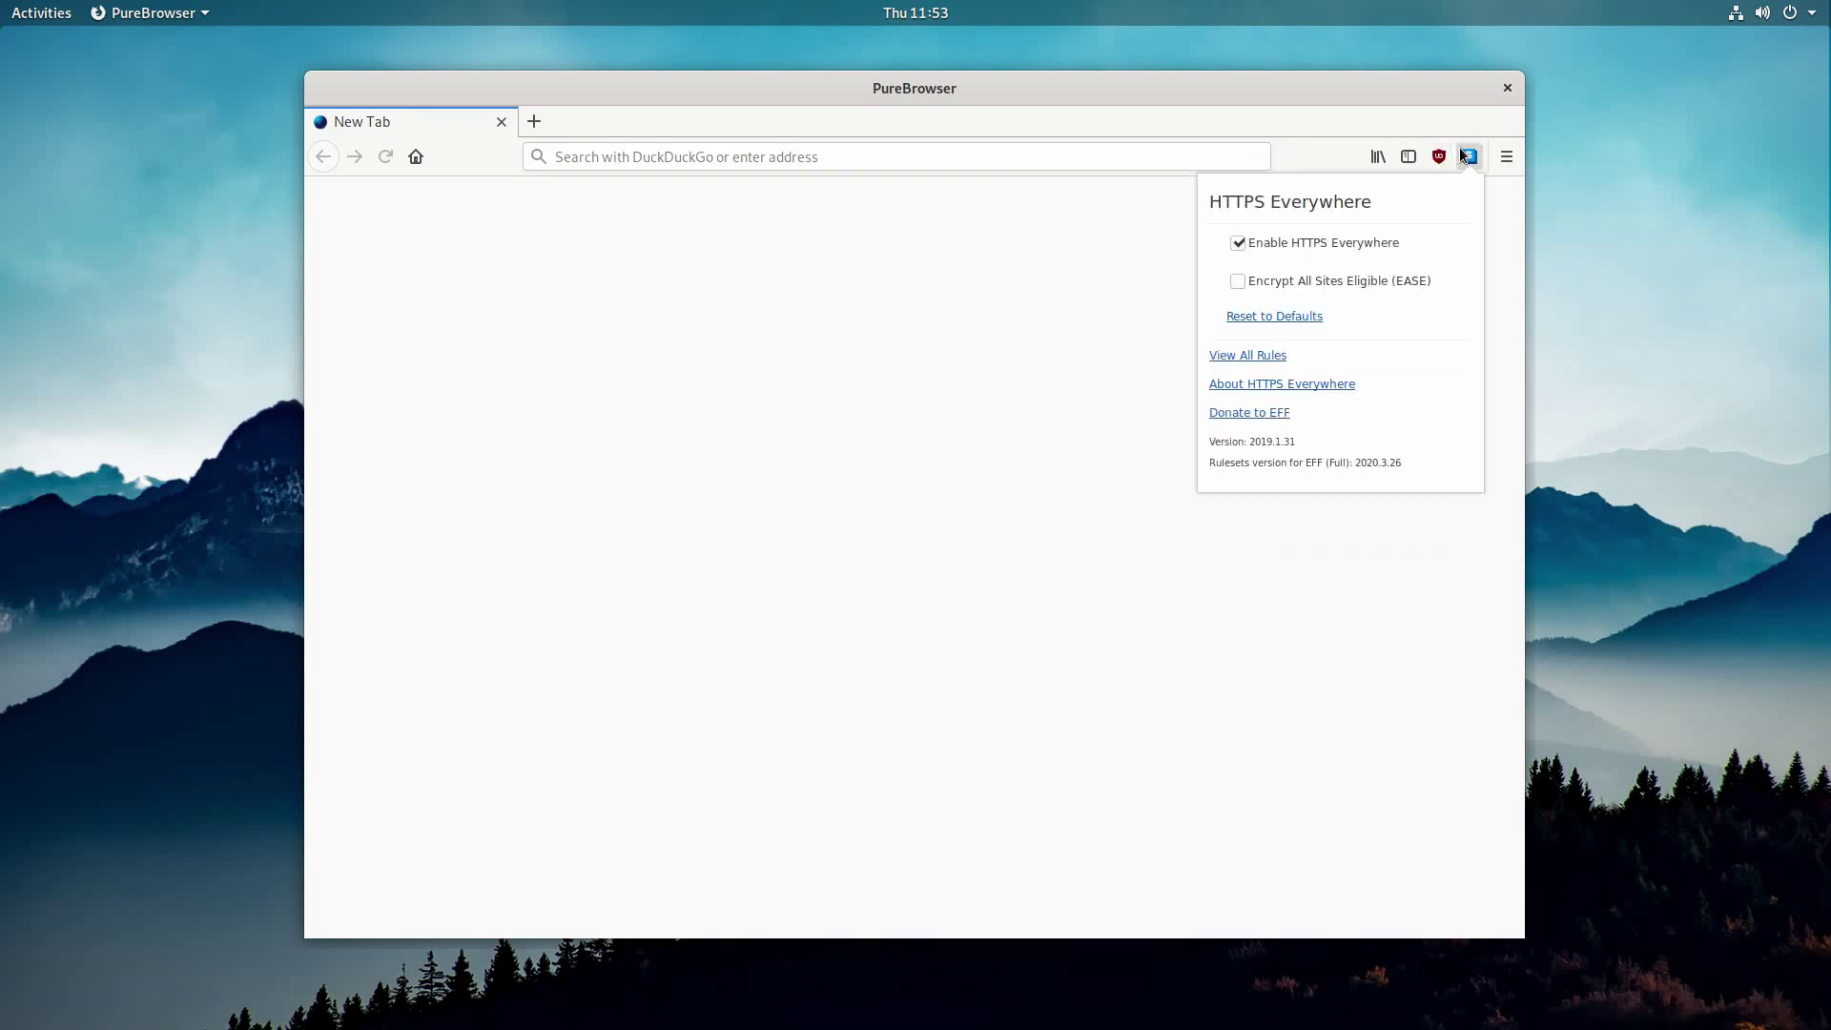
{"action": "left_click", "coordinate": [1427, 141]}
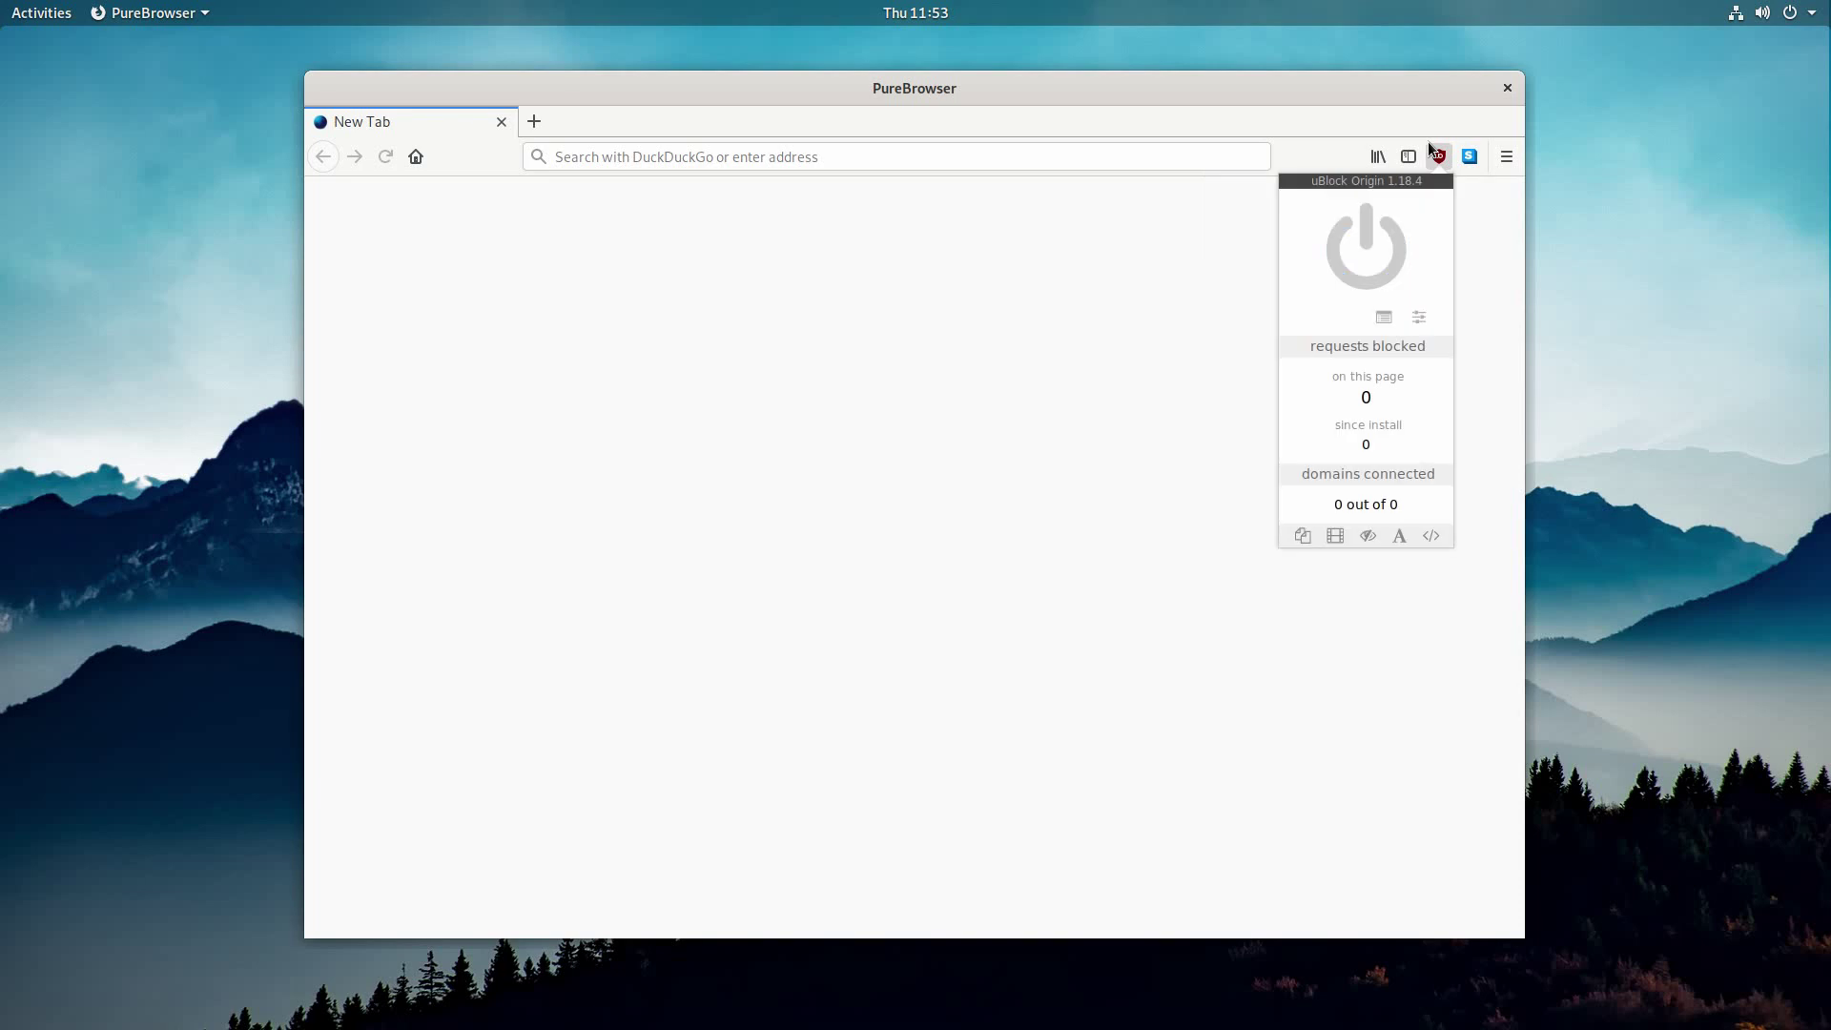
{"action": "left_click", "coordinate": [906, 570]}
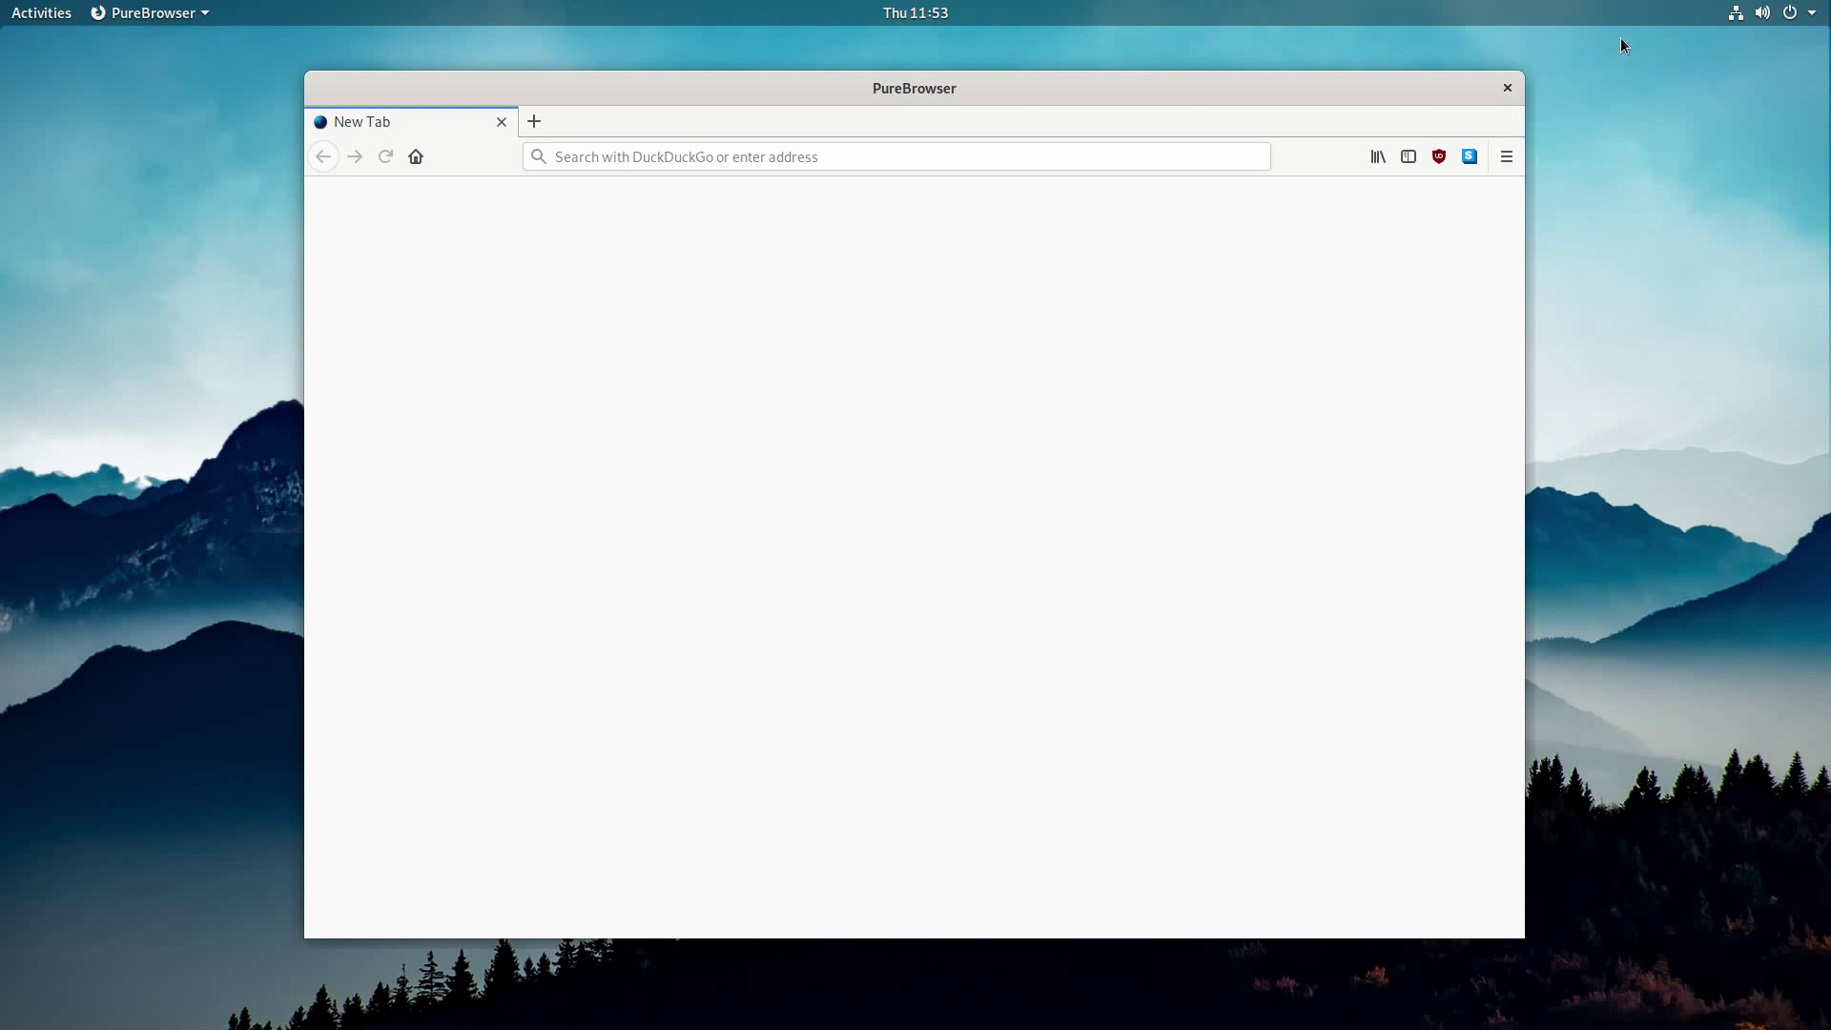
Step: Open PureBrowser's Preferences and review the Search settings
{"action": "left_click", "coordinate": [1506, 157]}
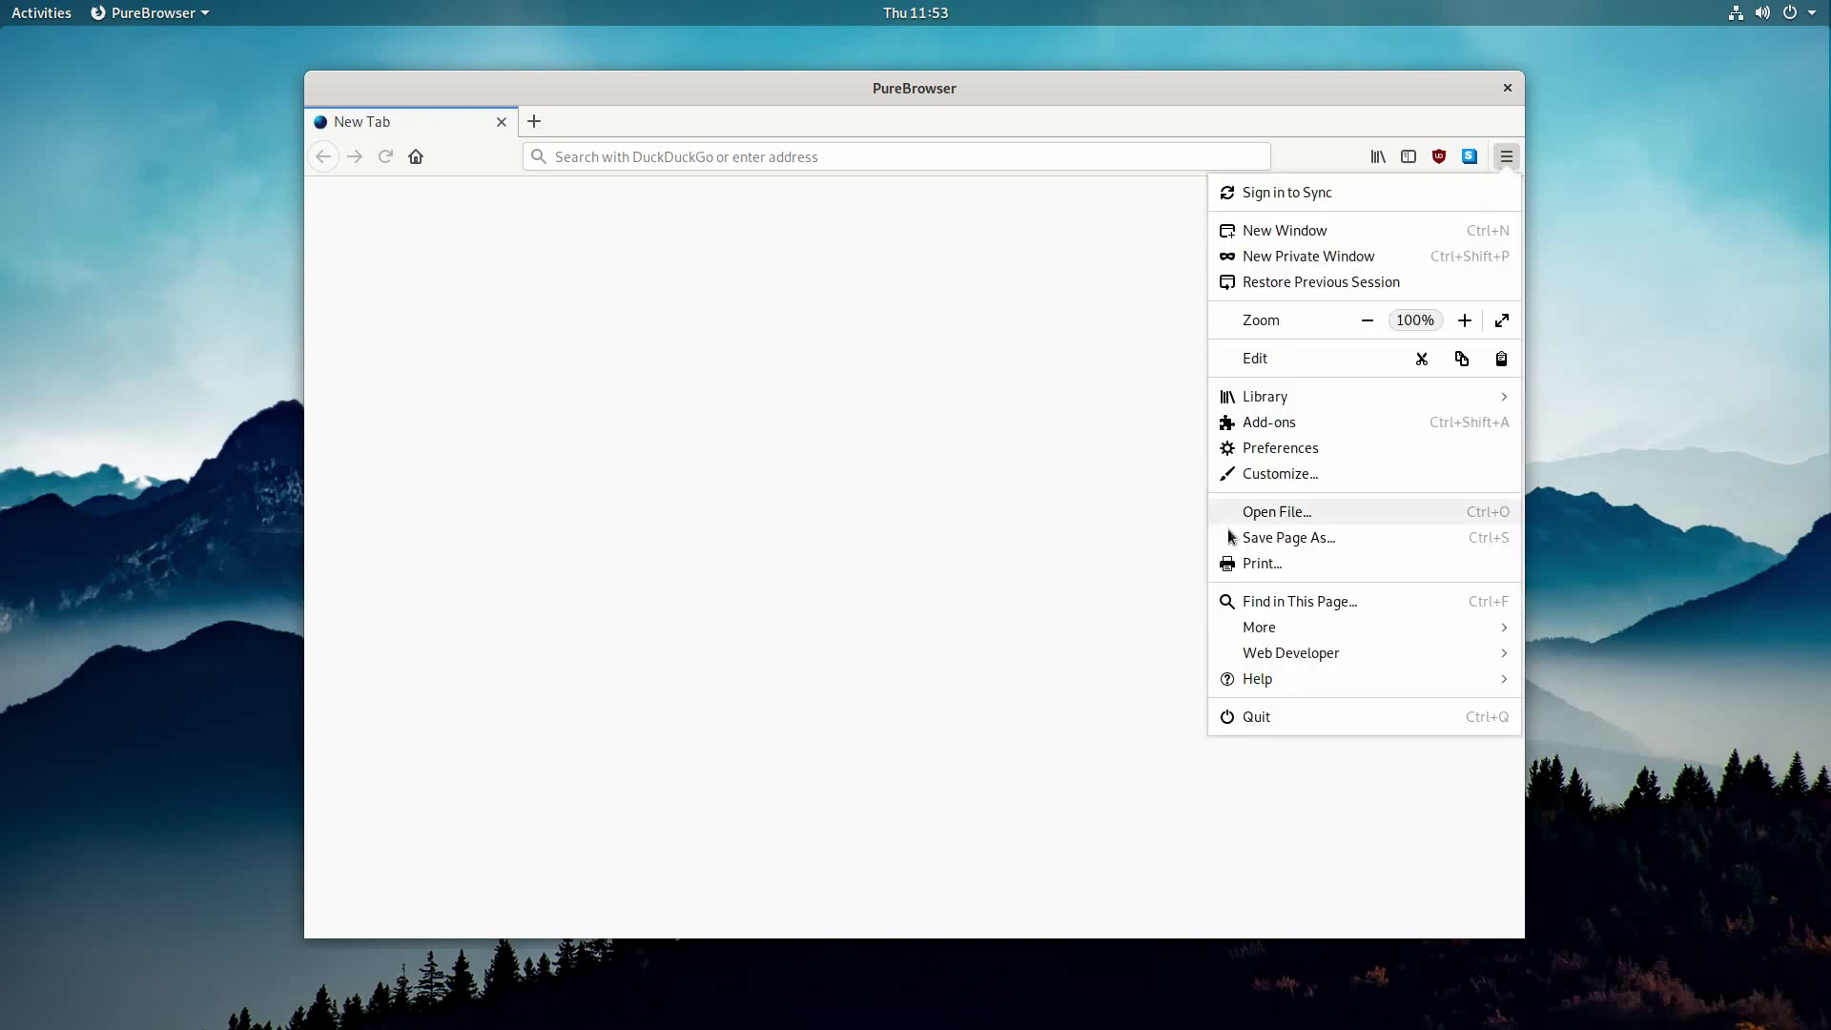
{"action": "left_click", "coordinate": [1275, 456]}
{"action": "left_click", "coordinate": [410, 318]}
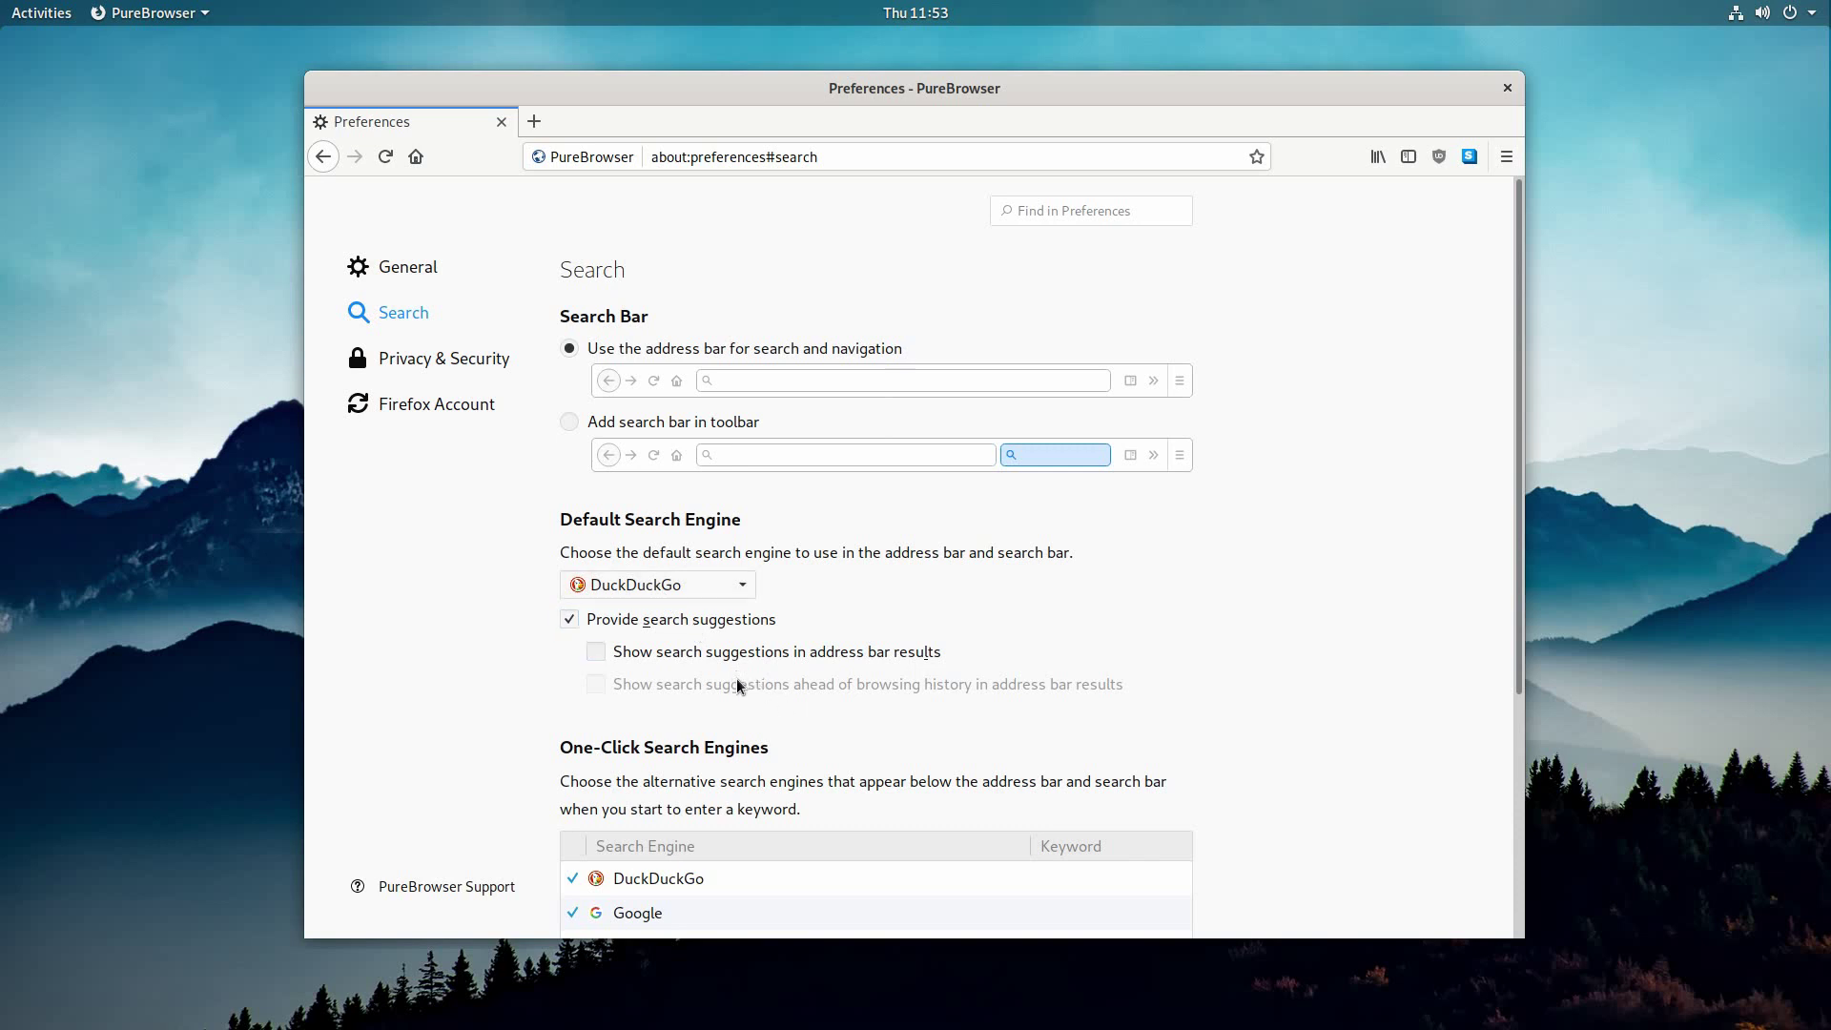
{"action": "scroll", "coordinate": [687, 625], "scroll_direction": "down", "scroll_amount": 5}
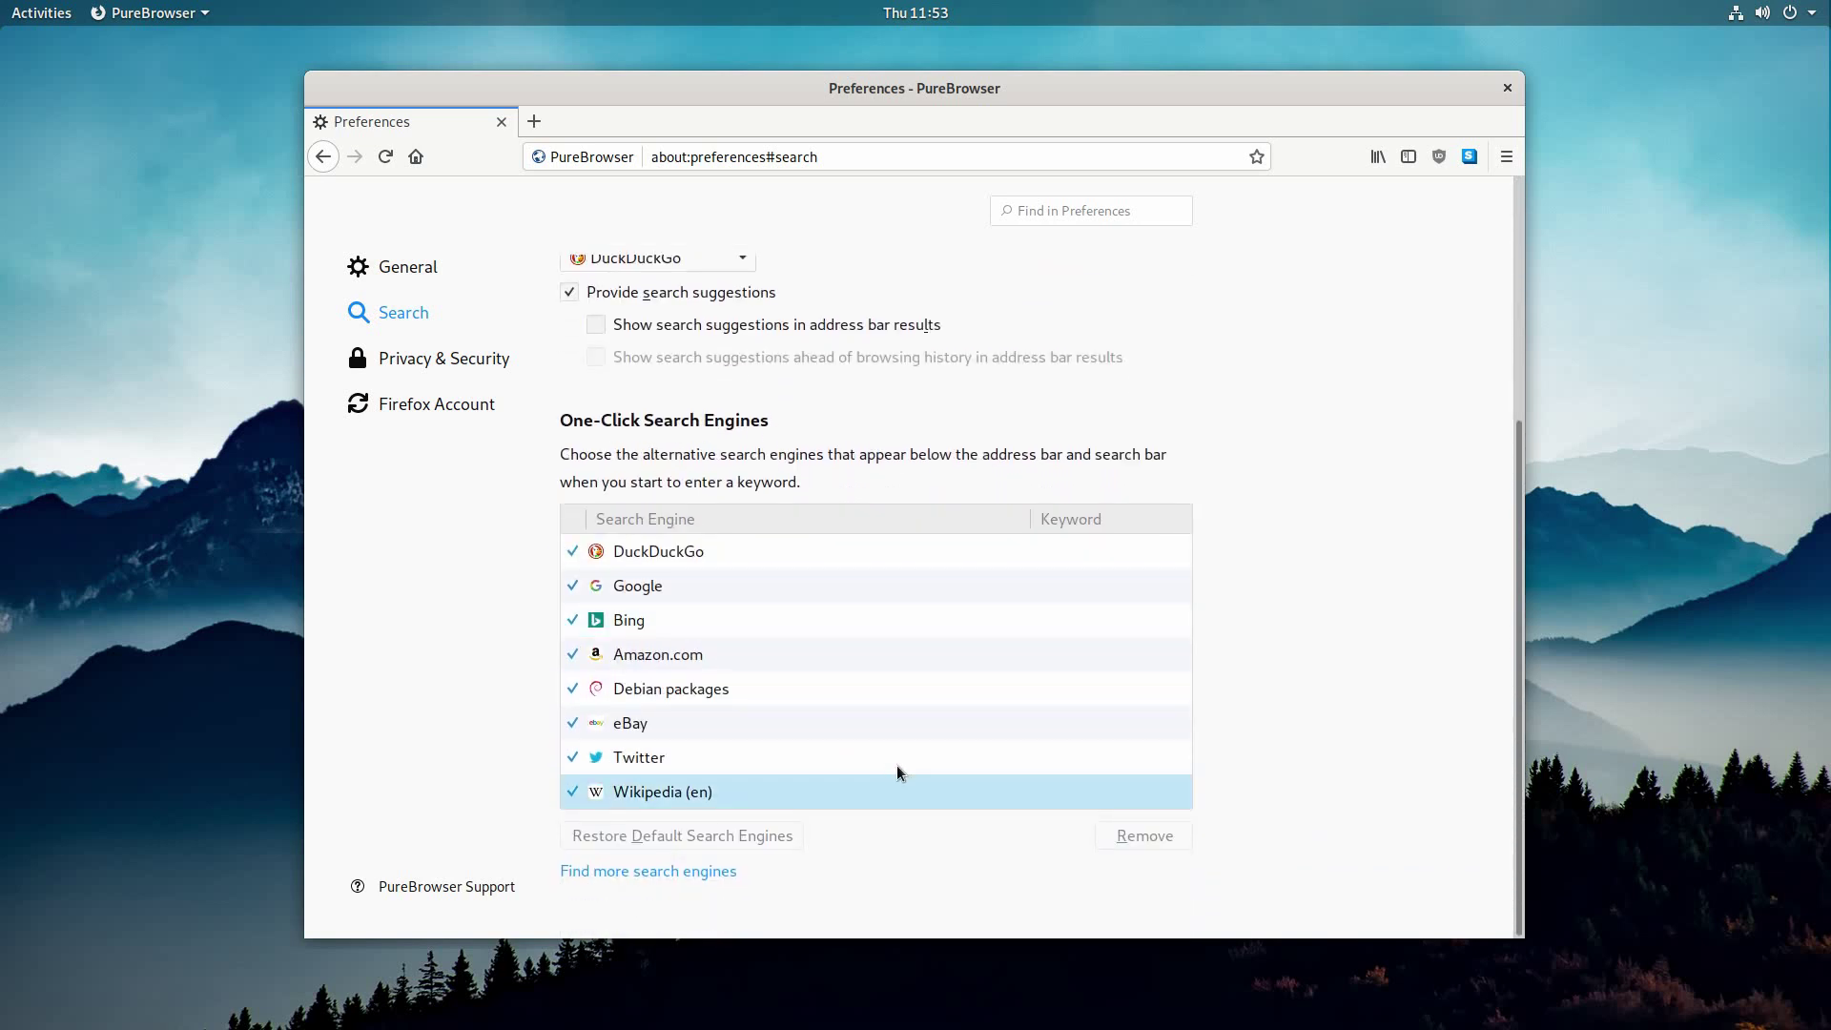
{"action": "scroll", "coordinate": [809, 677], "scroll_direction": "up", "scroll_amount": 2}
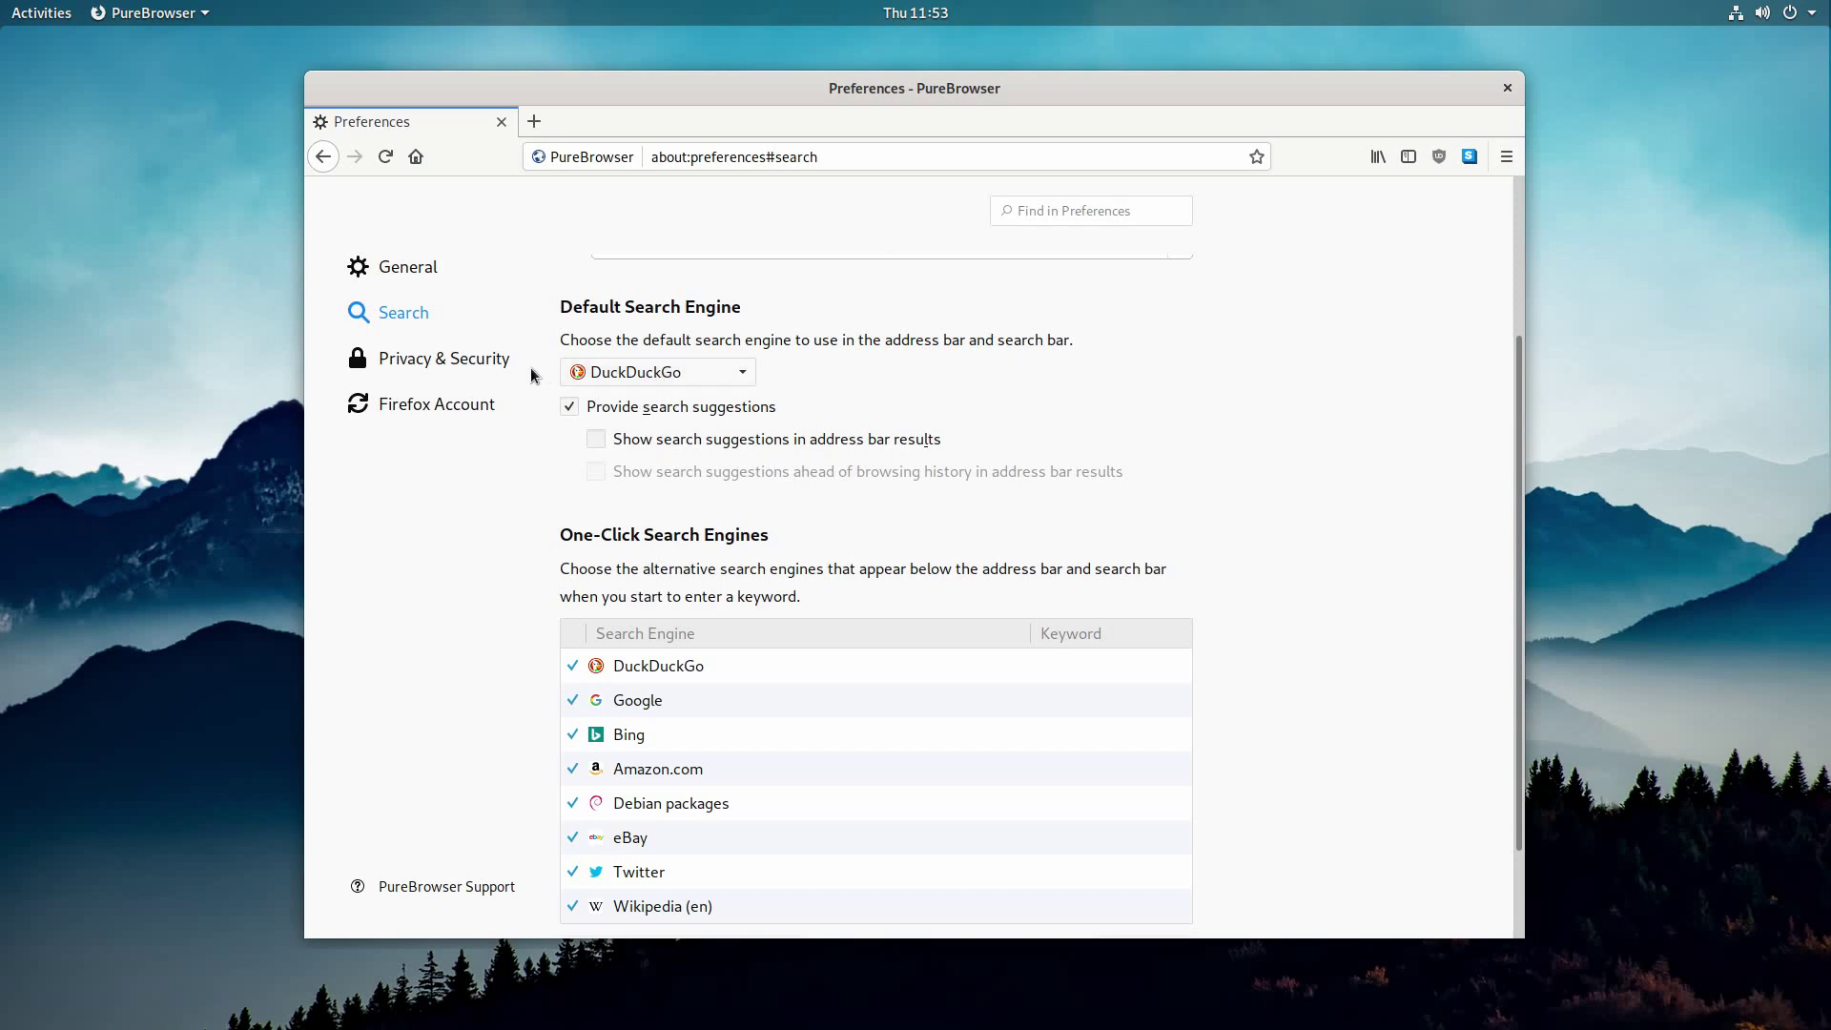
Step: Review the Privacy & Security and Firefox Account settings, then close the browser
{"action": "left_click", "coordinate": [470, 362]}
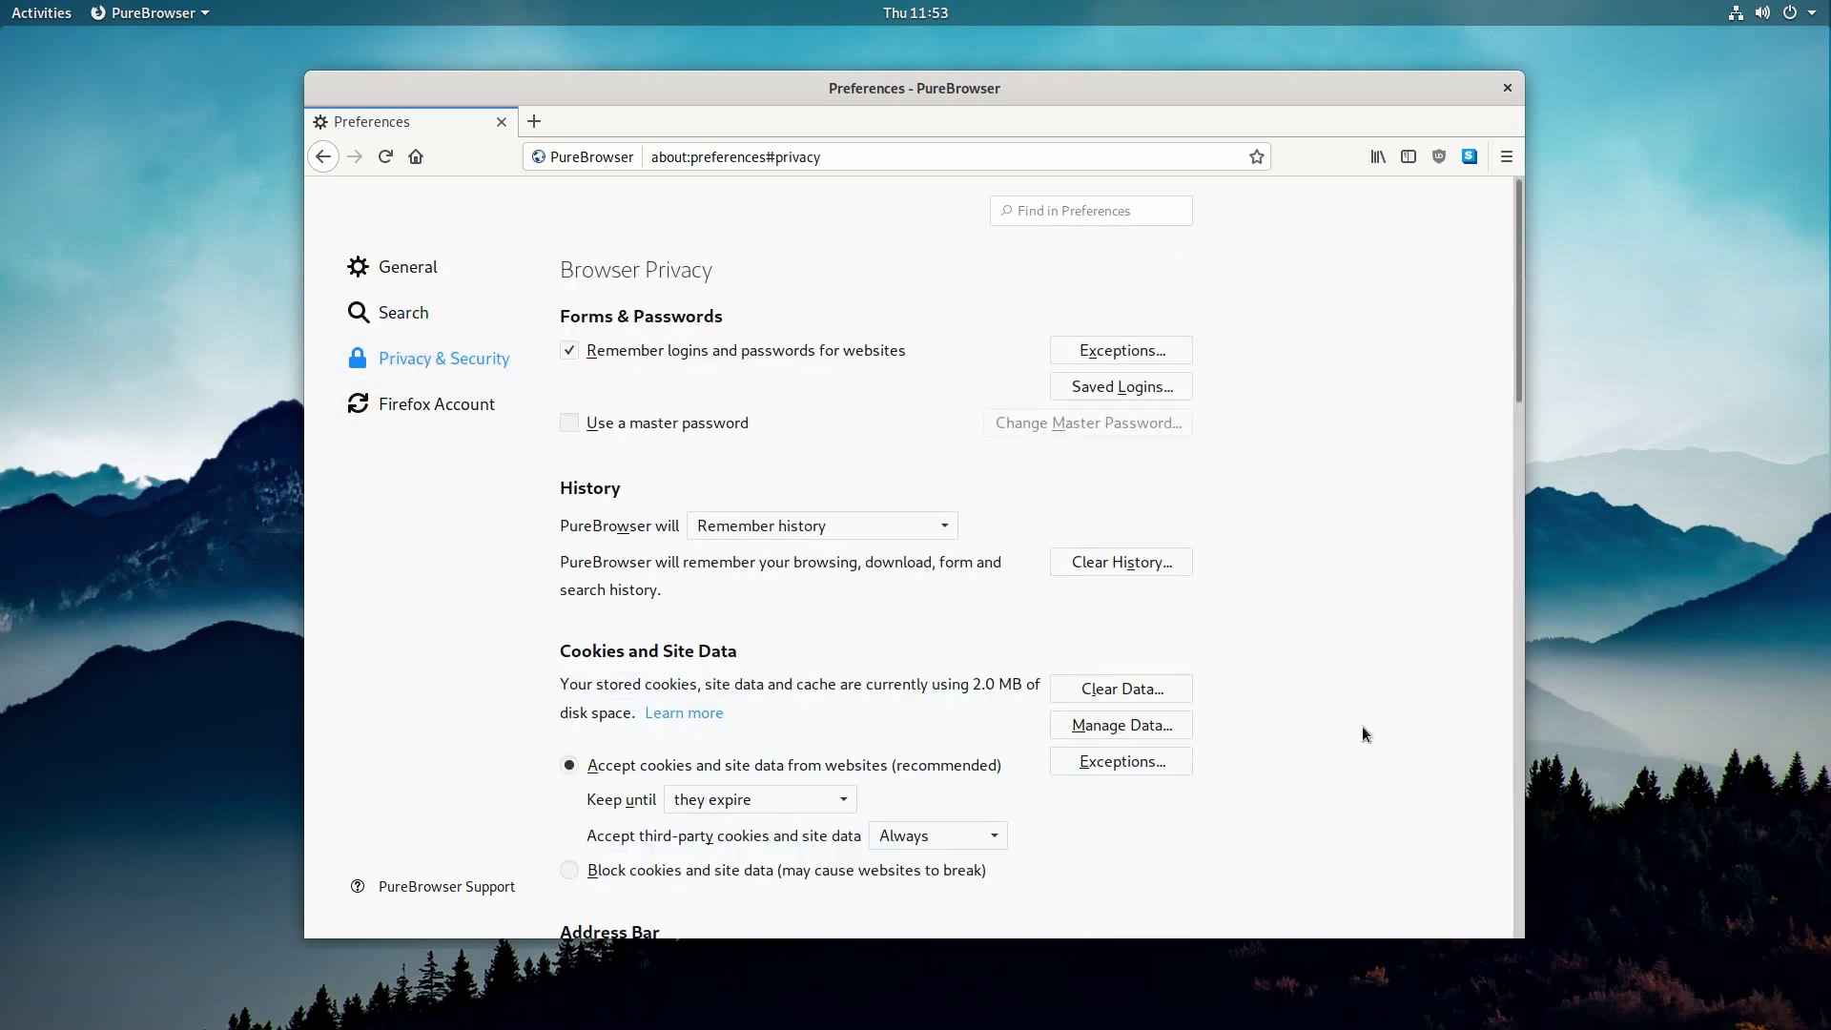
{"action": "scroll", "coordinate": [1453, 672], "scroll_direction": "down", "scroll_amount": 12}
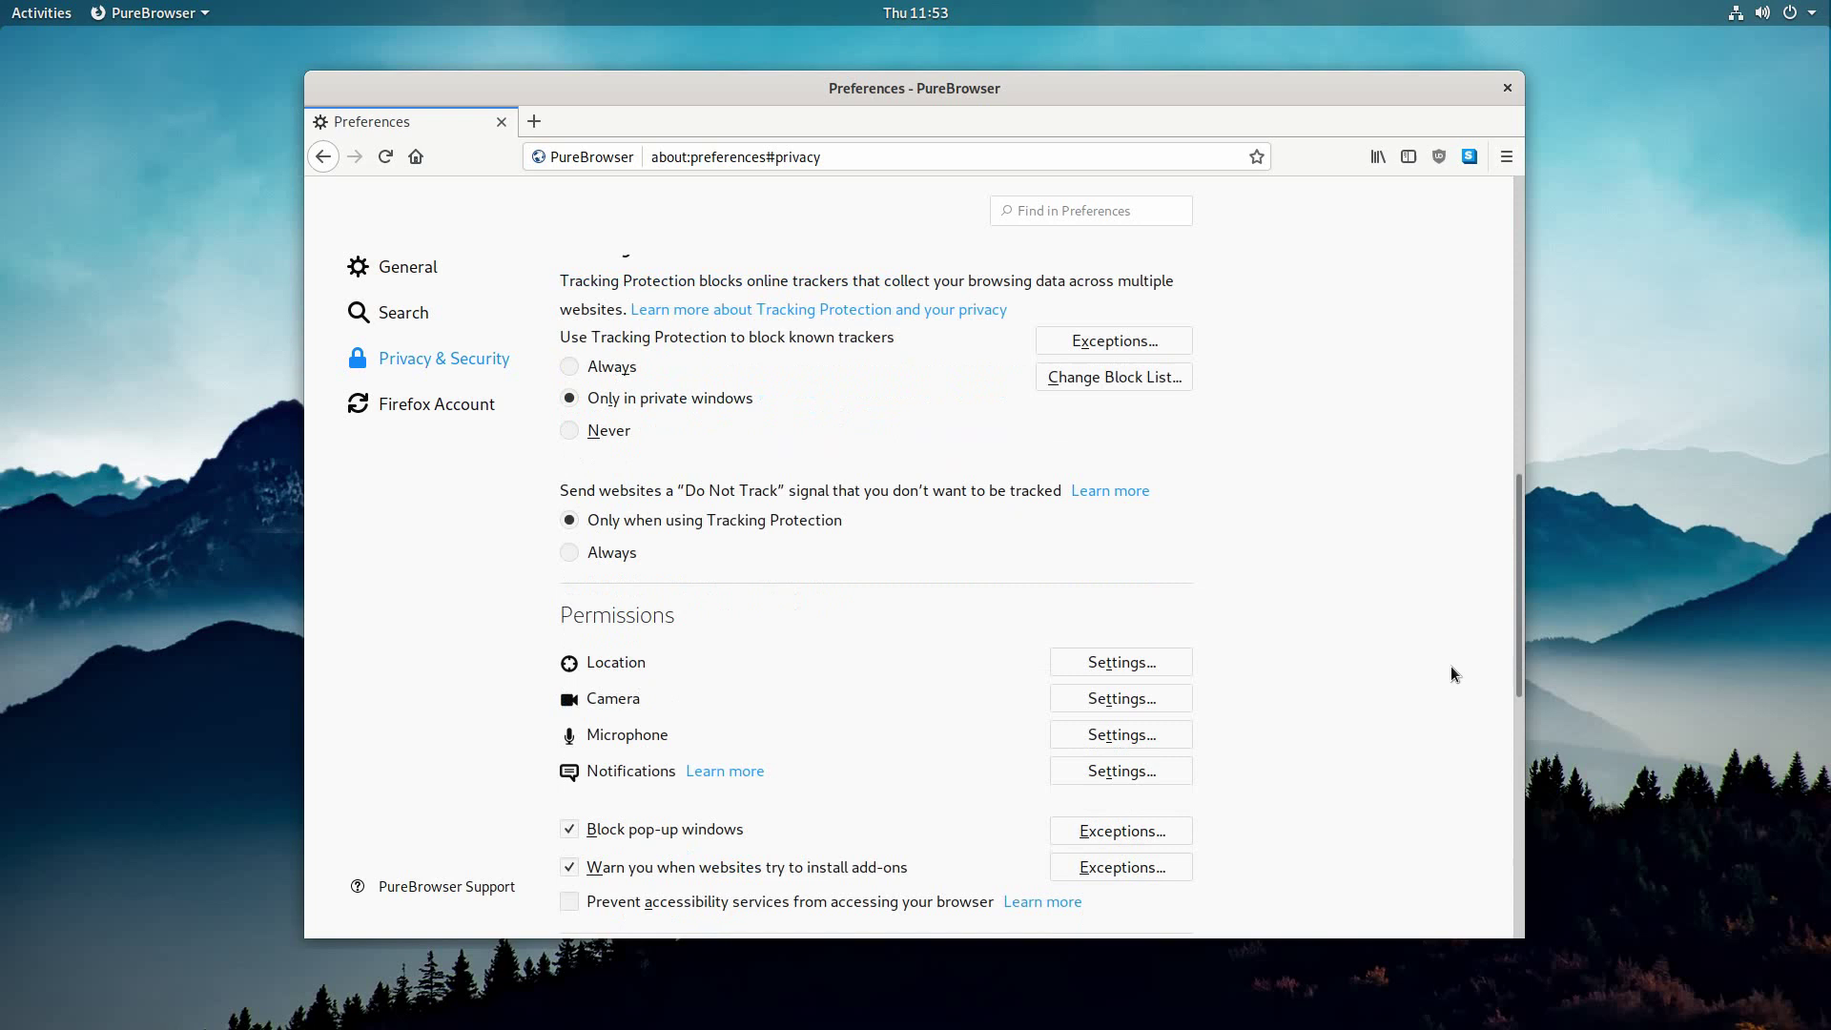
{"action": "scroll", "coordinate": [1427, 675], "scroll_direction": "down", "scroll_amount": 5}
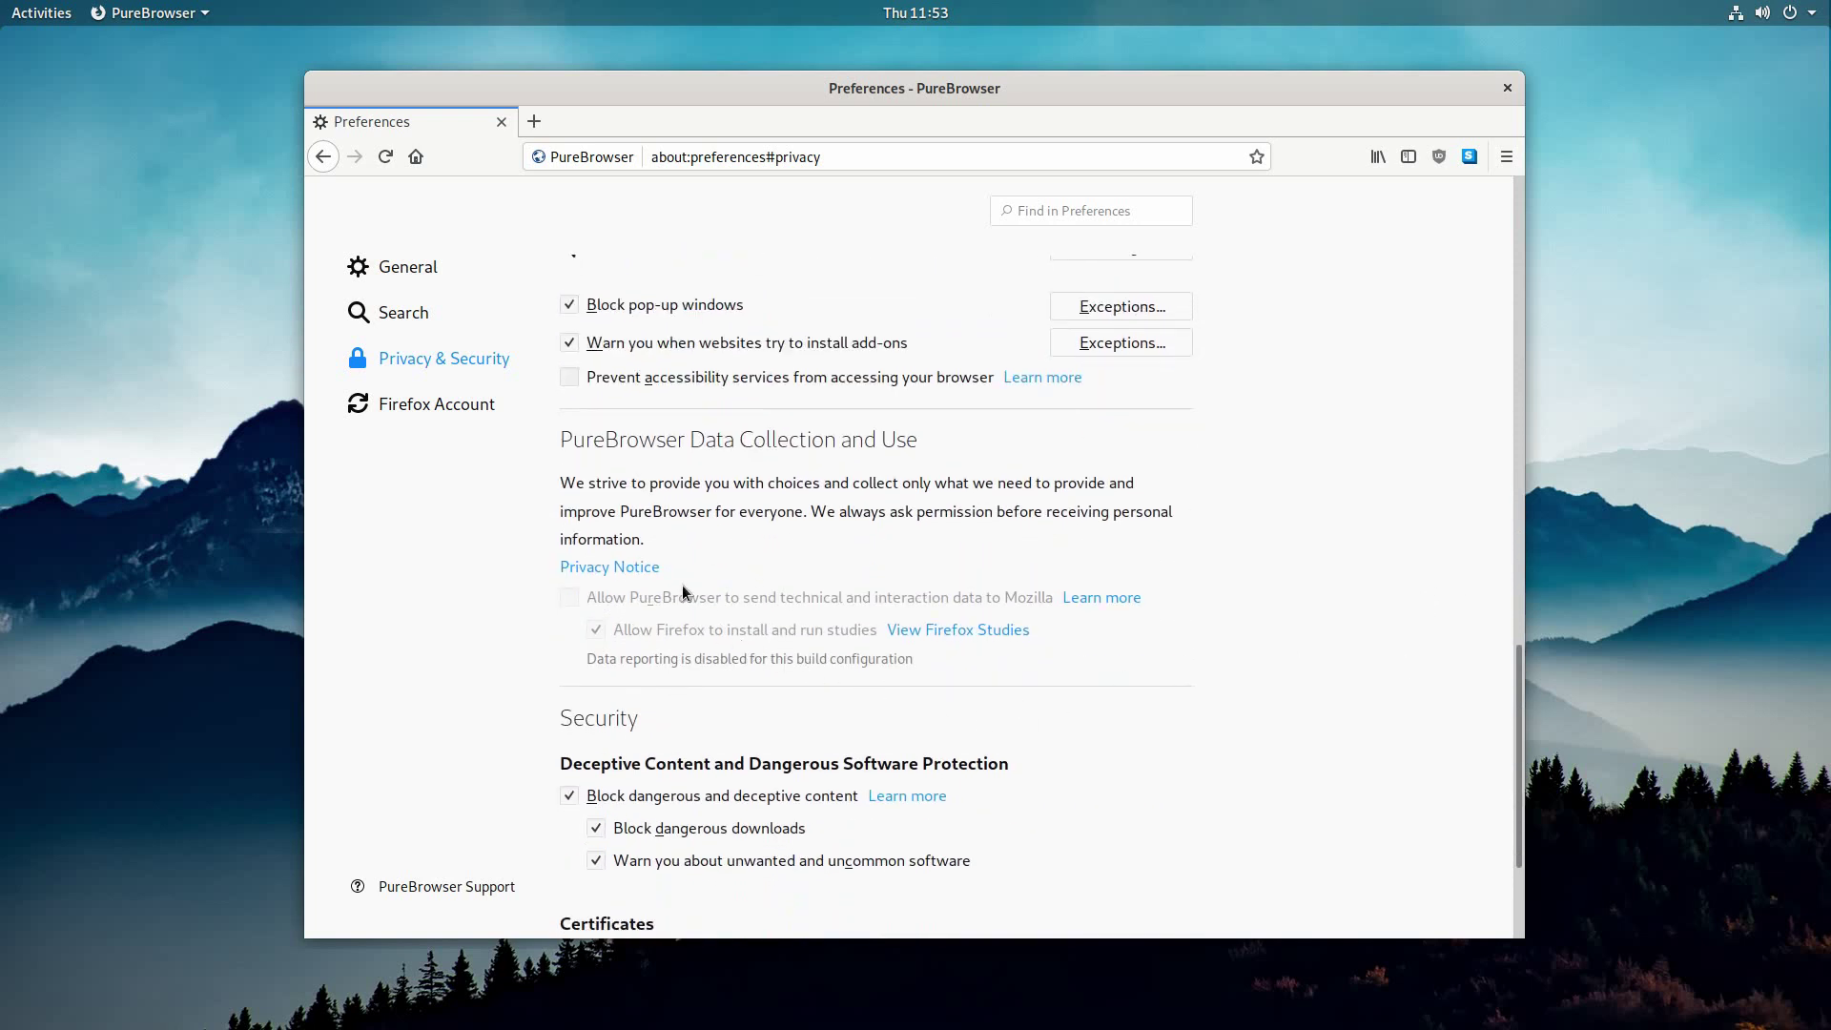
{"action": "scroll", "coordinate": [620, 613], "scroll_direction": "down", "scroll_amount": 2}
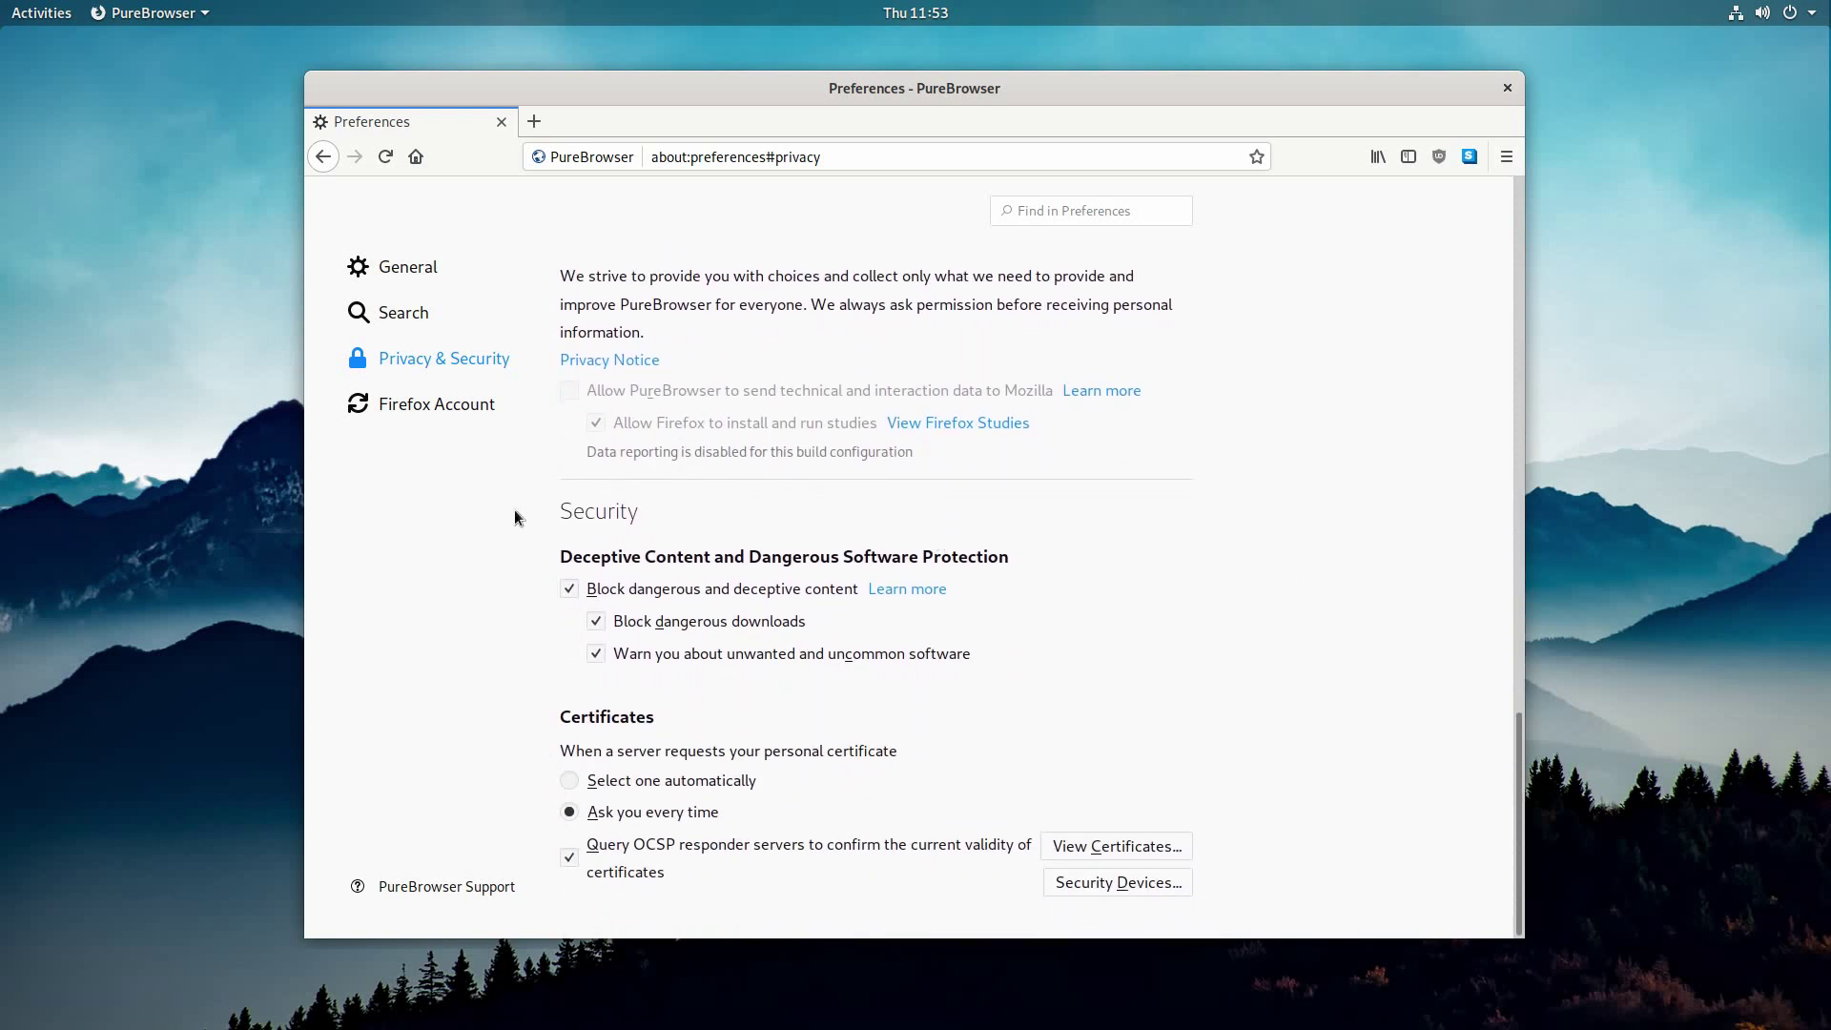
{"action": "left_click", "coordinate": [431, 406]}
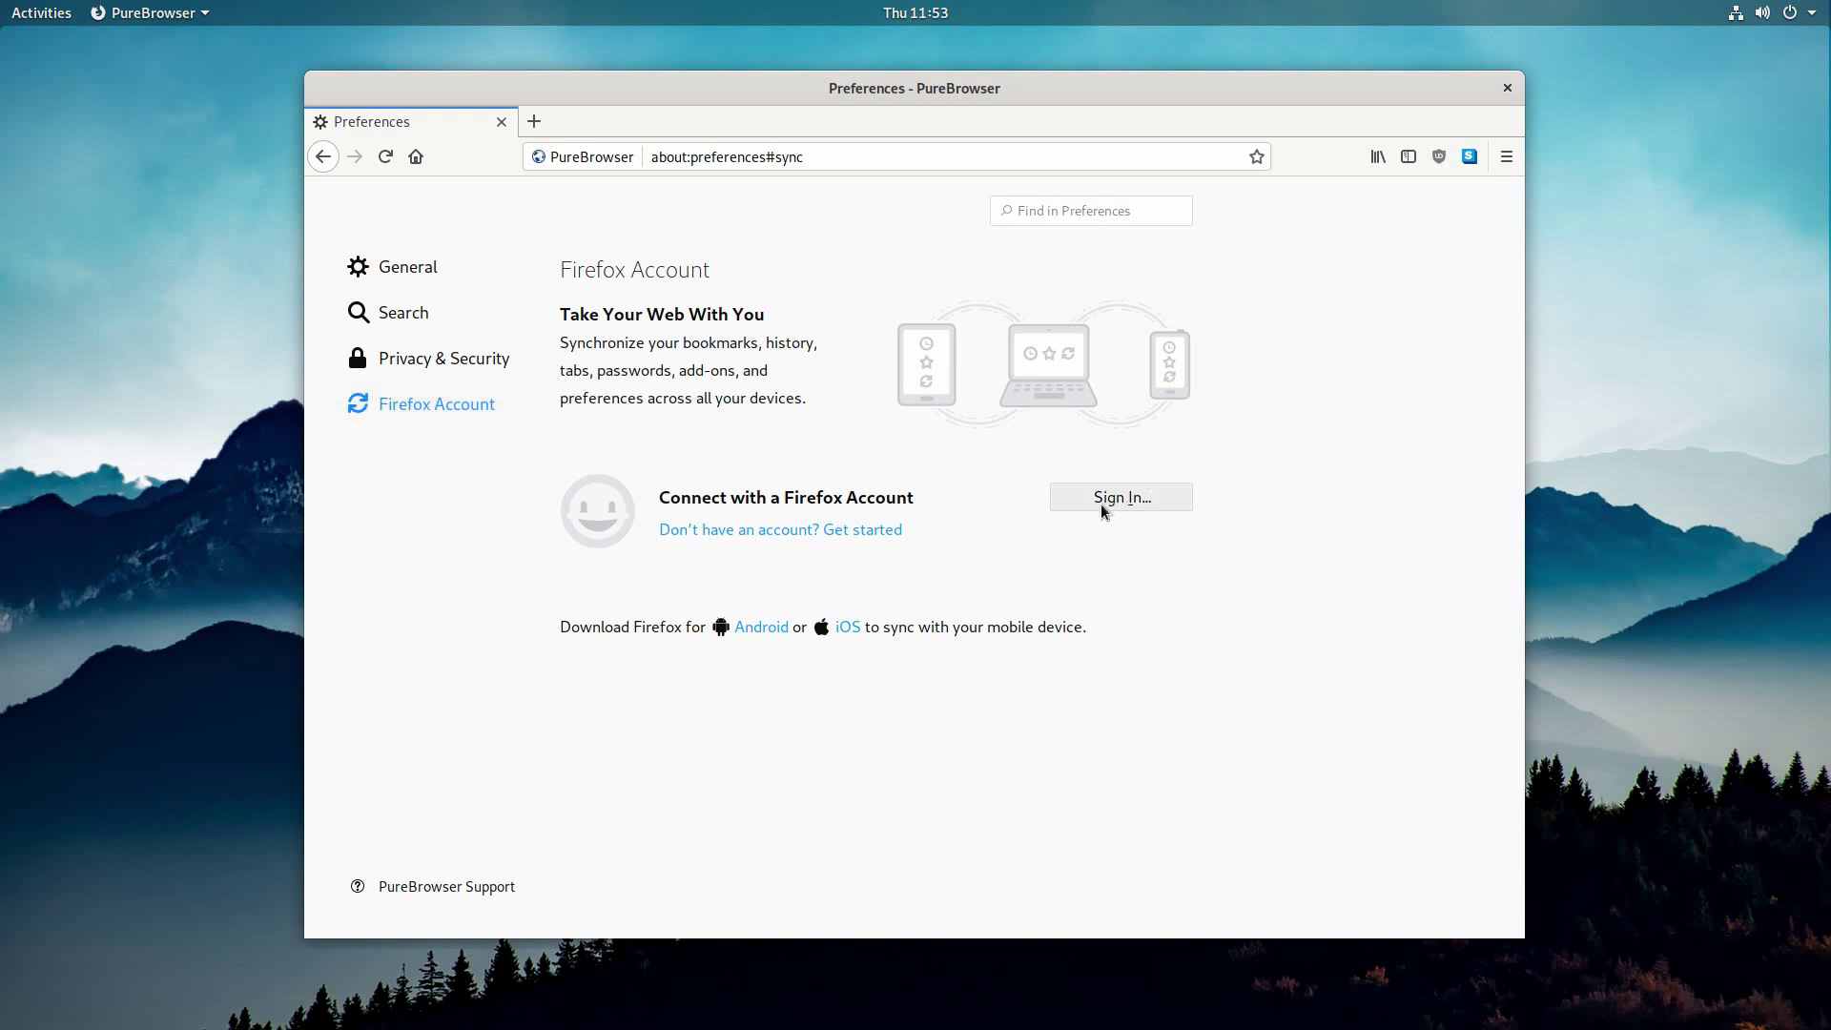
{"action": "left_click", "coordinate": [1507, 87]}
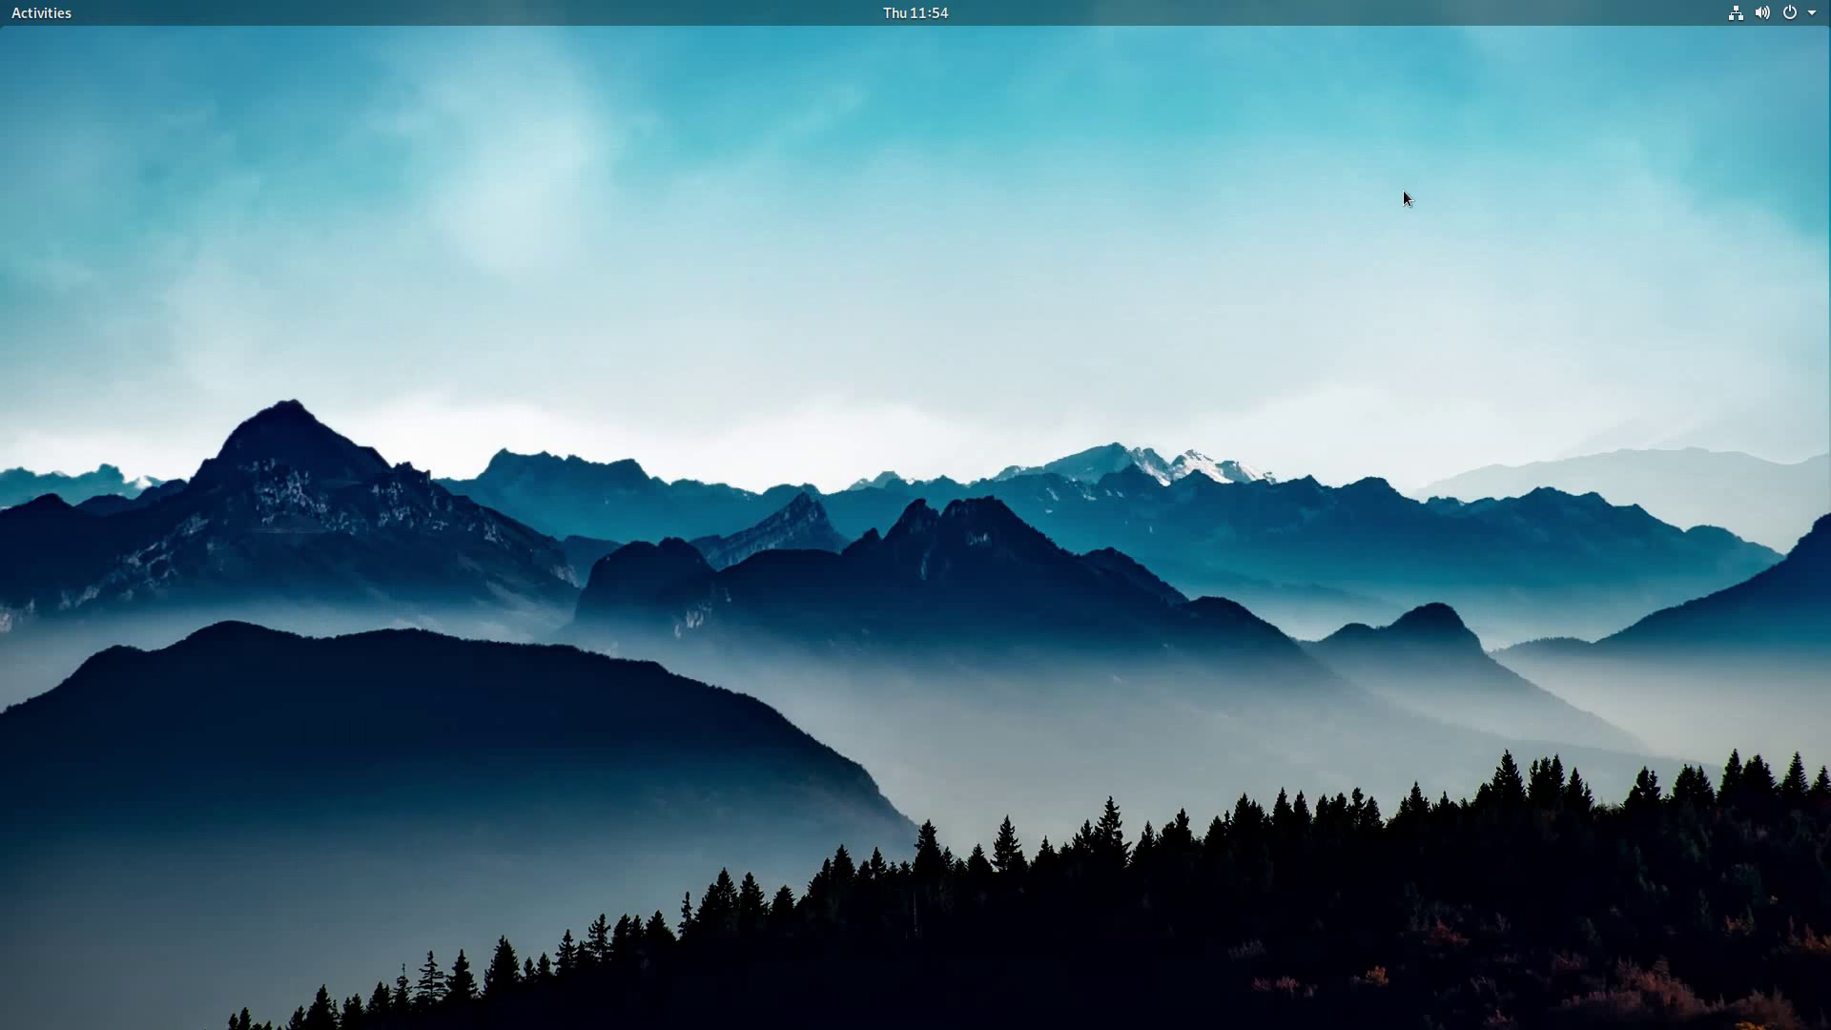